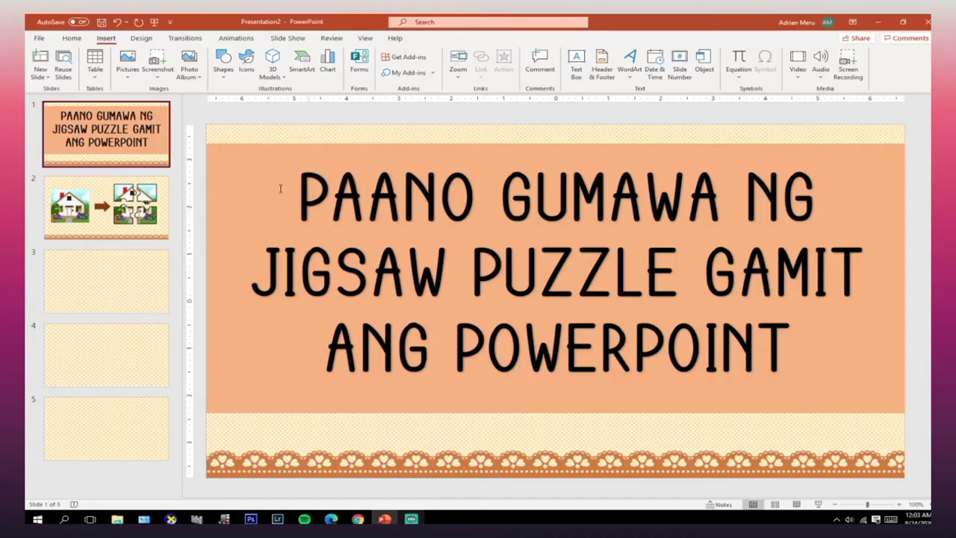
Go to slide 2, with the house picture and its four-piece jigsaw version
click(149, 212)
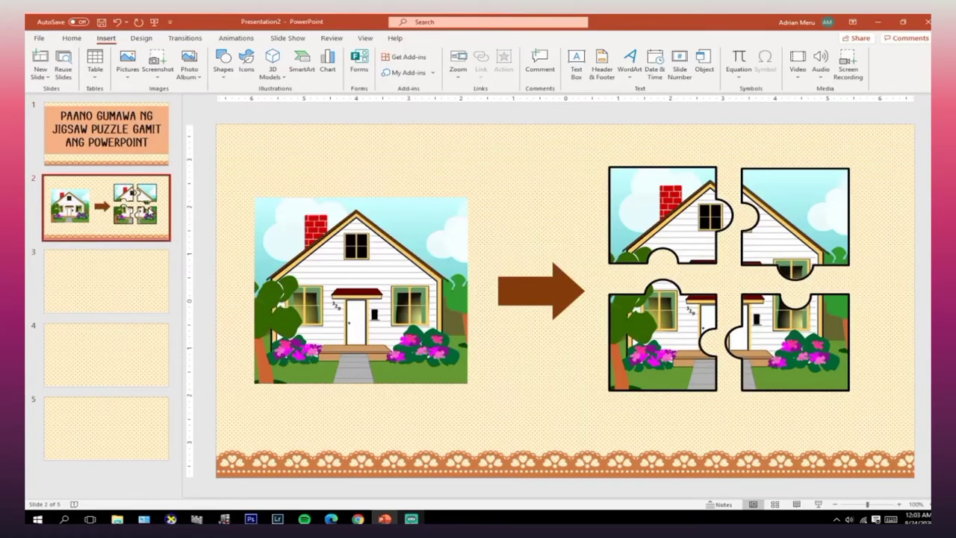
Drag the four house puzzle pieces until their tabs interlock into one picture, then deselect
mouse_move(390, 309)
mouse_down()
mouse_move(378, 293)
mouse_move(386, 307)
mouse_up()
drag(649, 242, 618, 230)
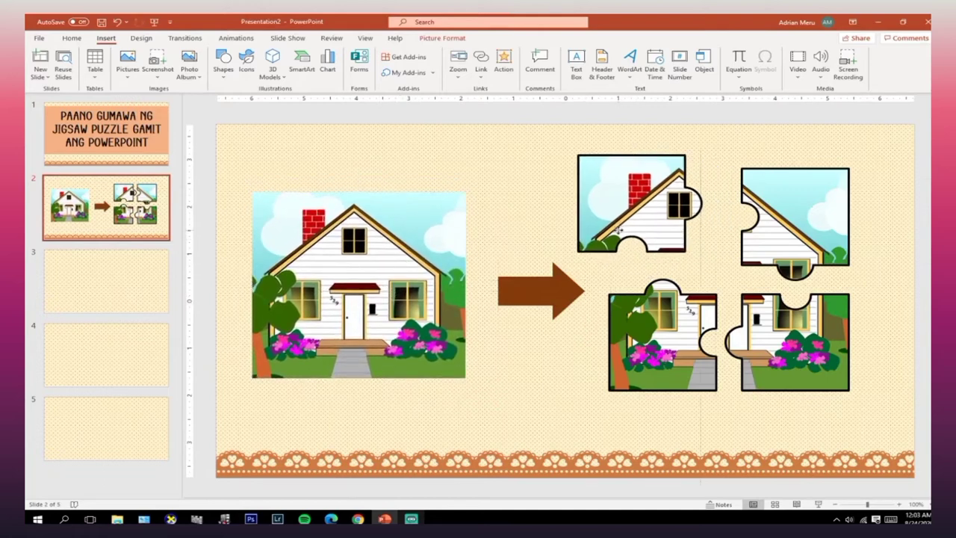
drag(789, 249, 807, 233)
drag(641, 312, 633, 320)
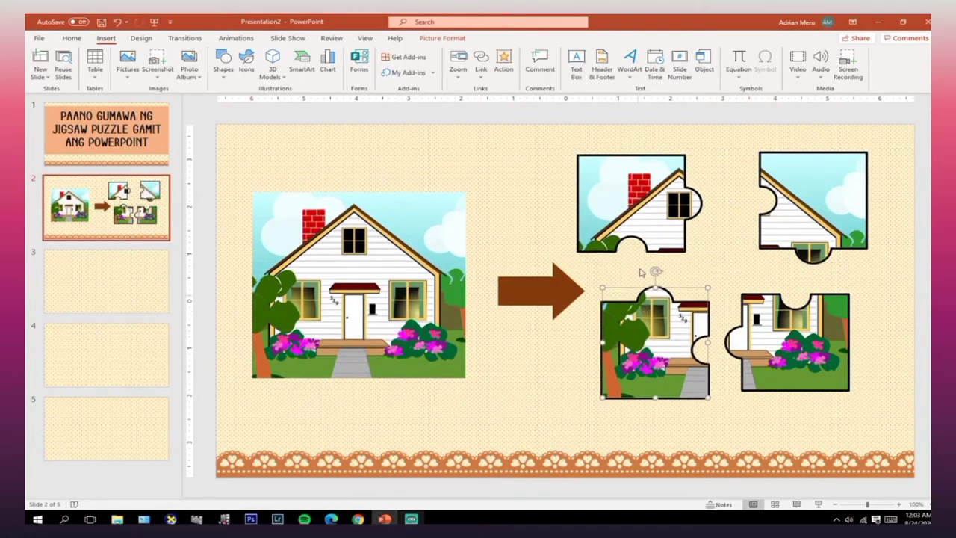
drag(638, 240, 663, 252)
drag(788, 232, 764, 246)
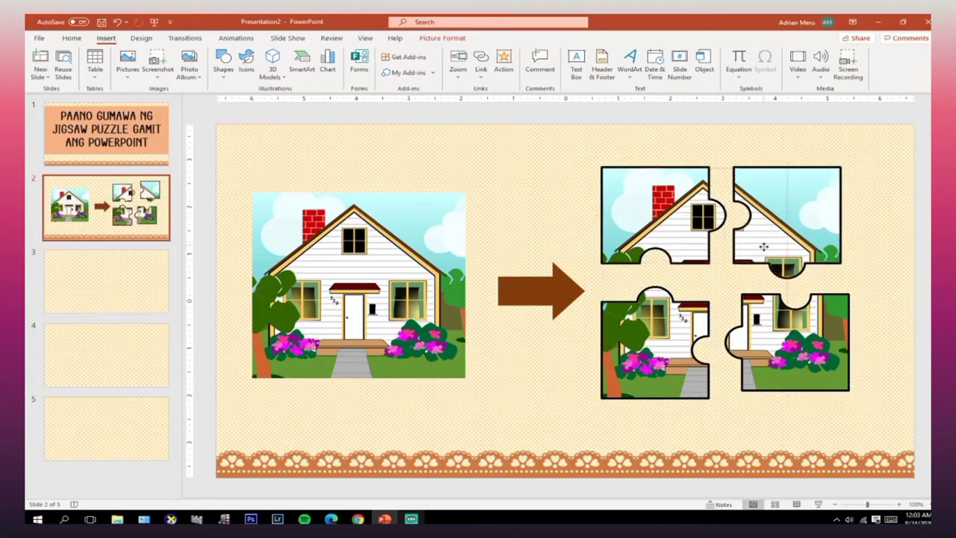
drag(782, 315, 776, 306)
drag(661, 345, 666, 327)
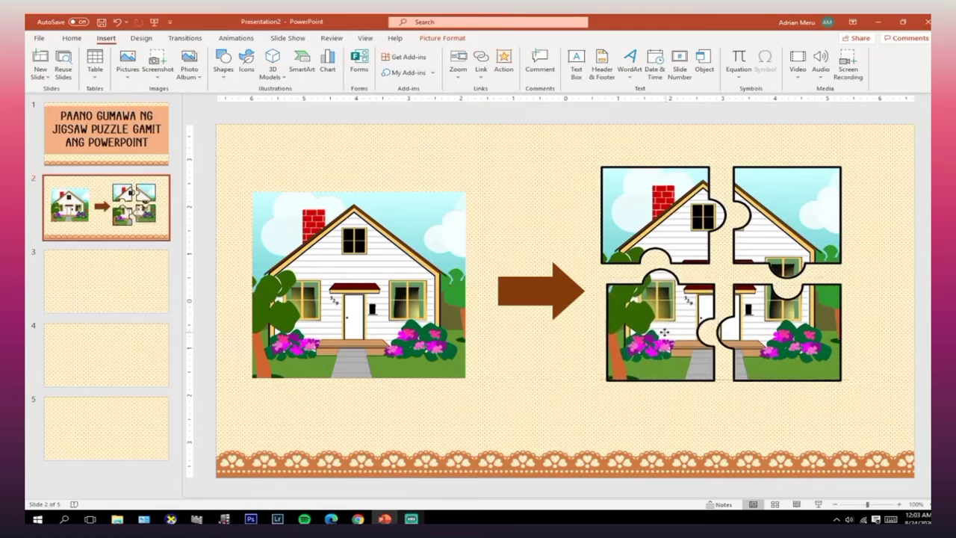
click(358, 518)
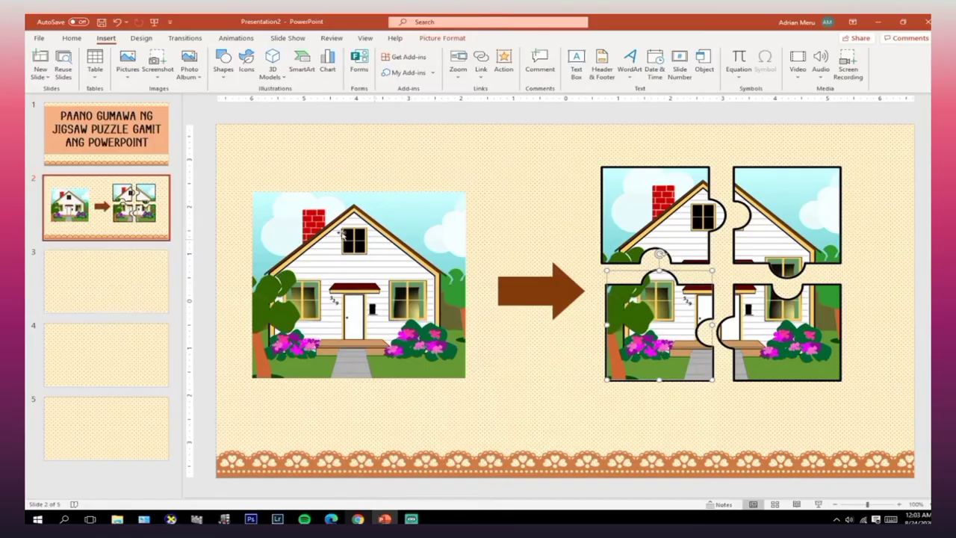
click(105, 208)
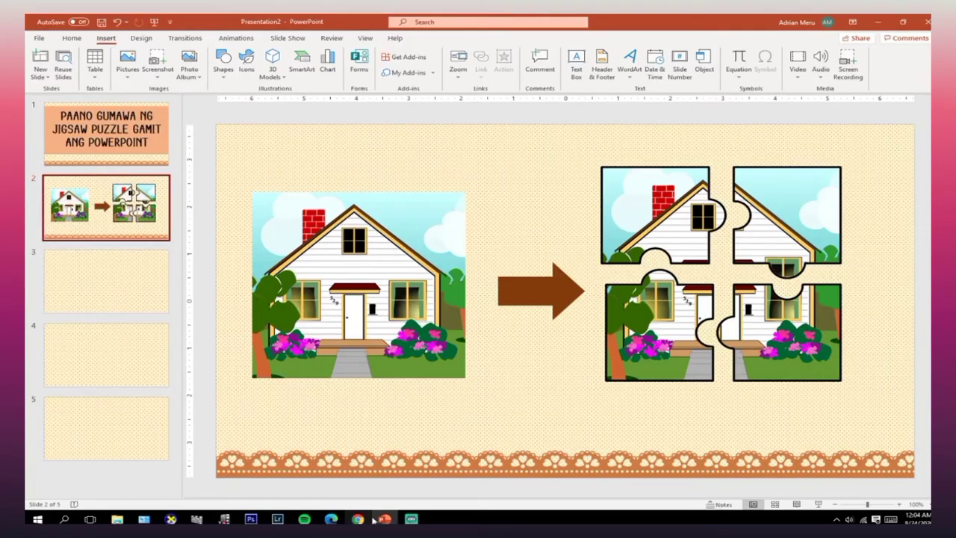
In the Google Images window, search for 'jose rizal'
mouse_move(358, 518)
click(348, 489)
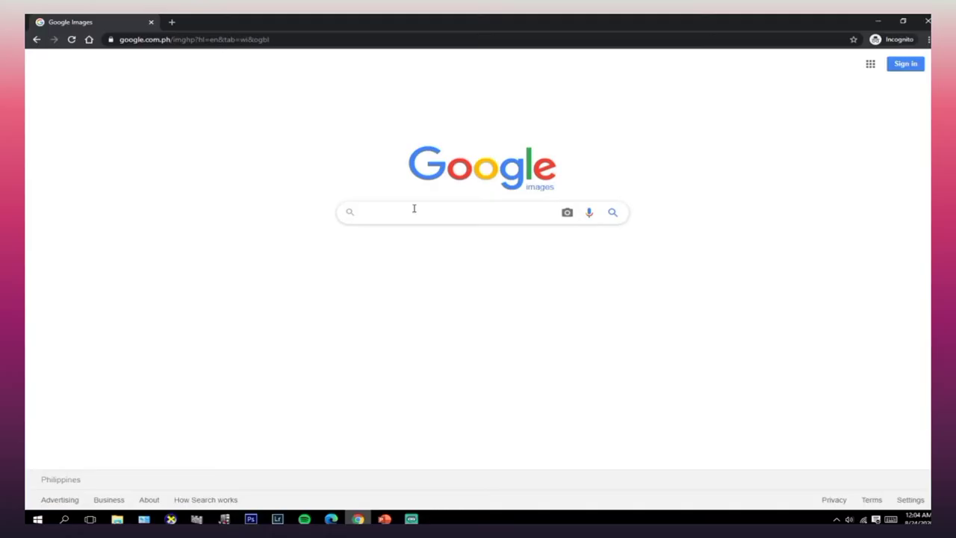
text(jos)
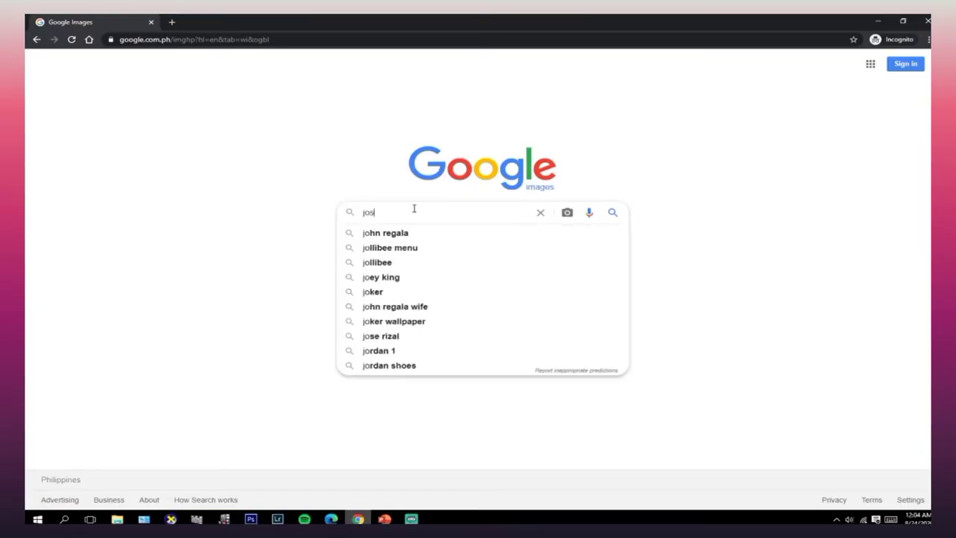
text(e rizal)
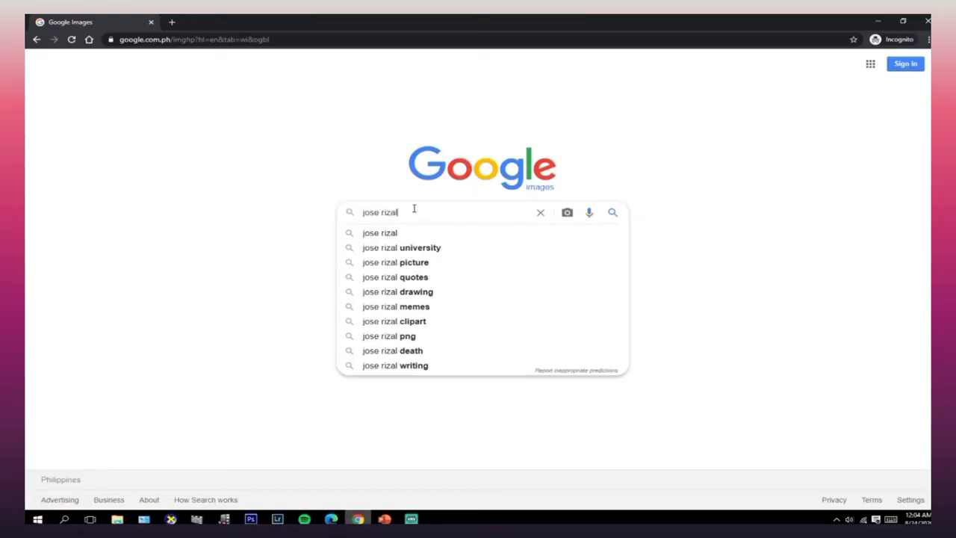
key(Return)
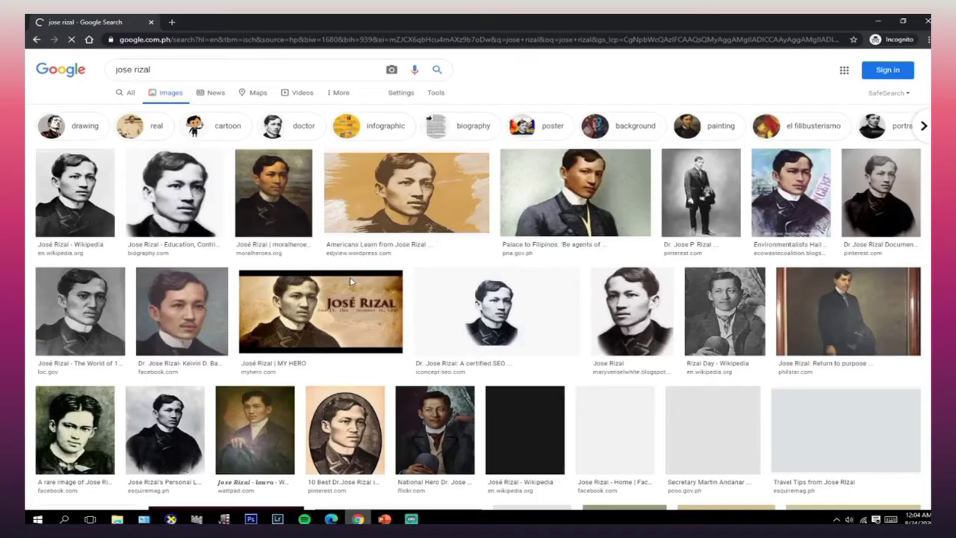
Open one Jose Rizal portrait in the preview panel and copy the image
scroll(764, 295, down, 1)
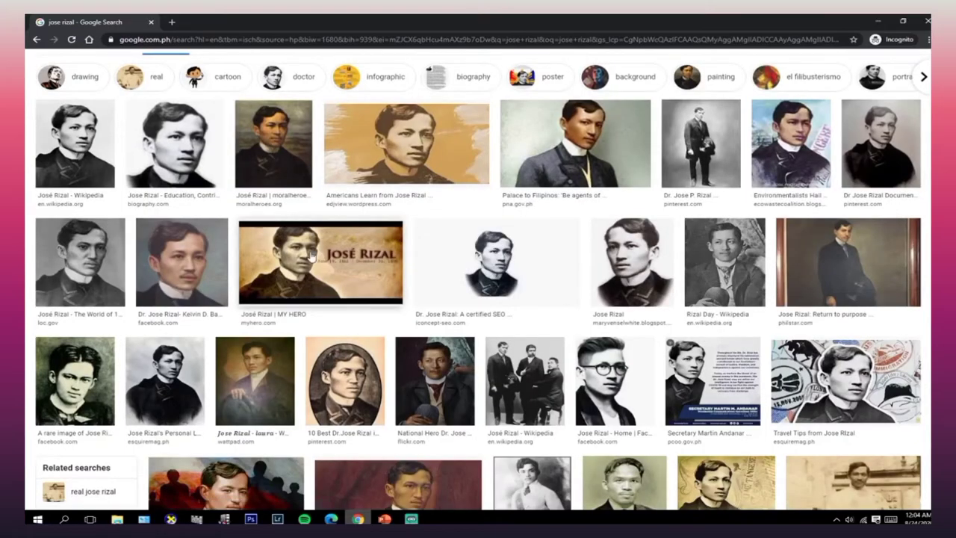
click(182, 261)
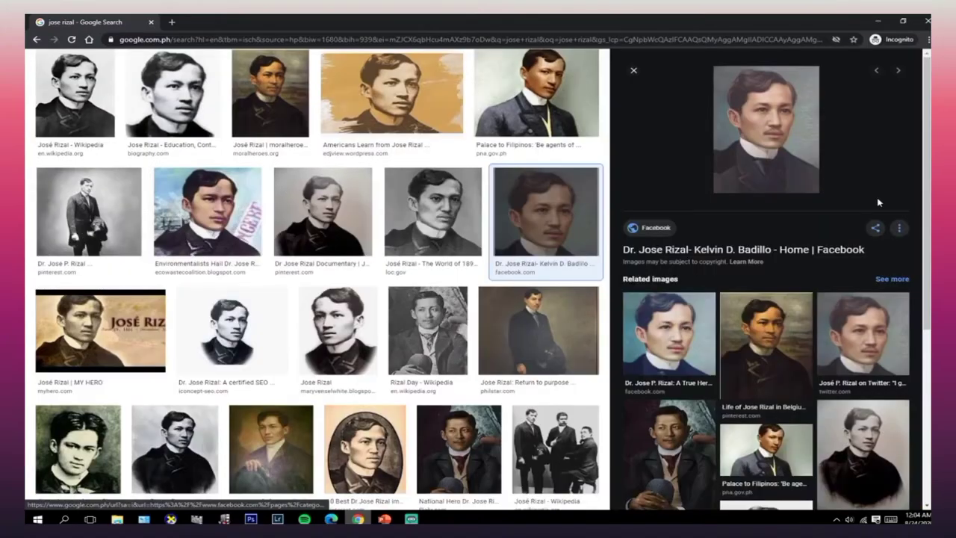
right_click(782, 147)
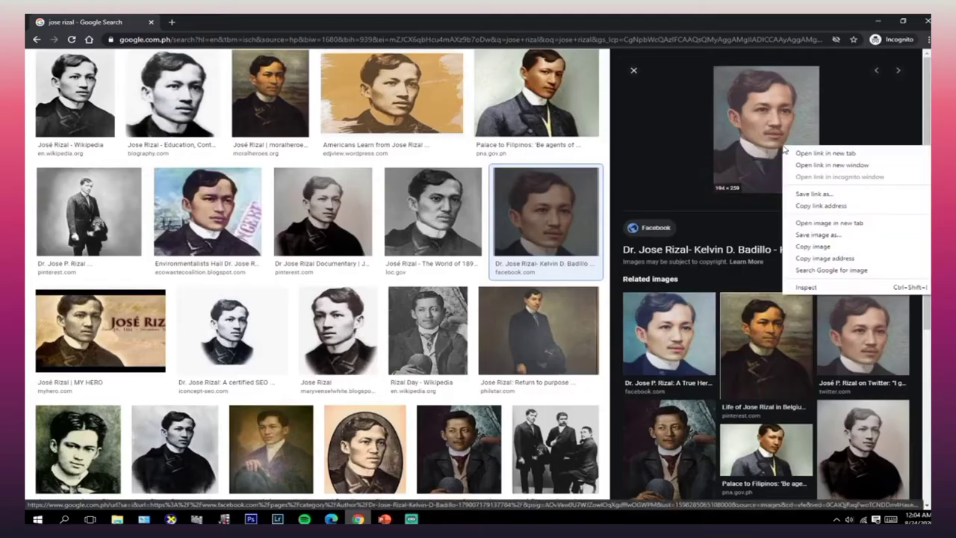
click(811, 251)
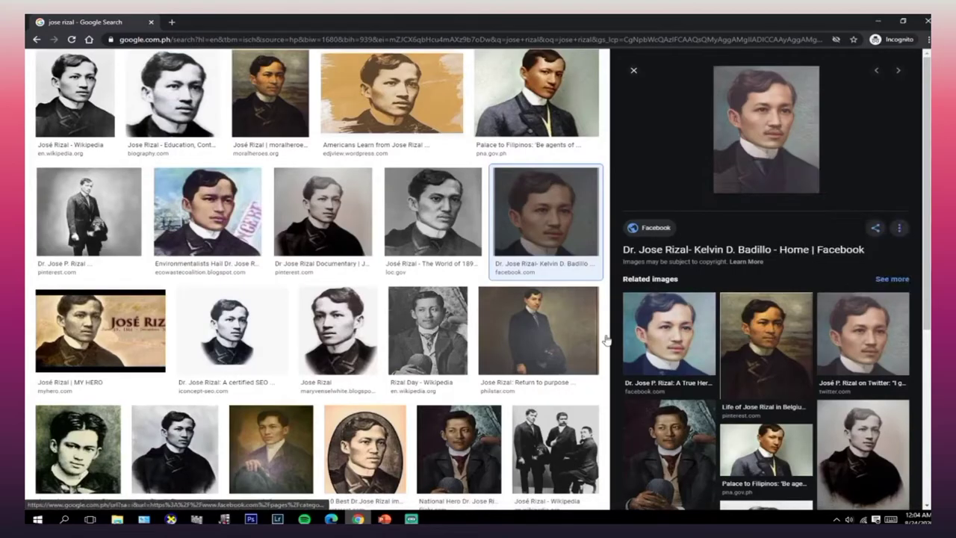
Paste the copied portrait onto blank slide 3 and dismiss Design Ideas
click(384, 517)
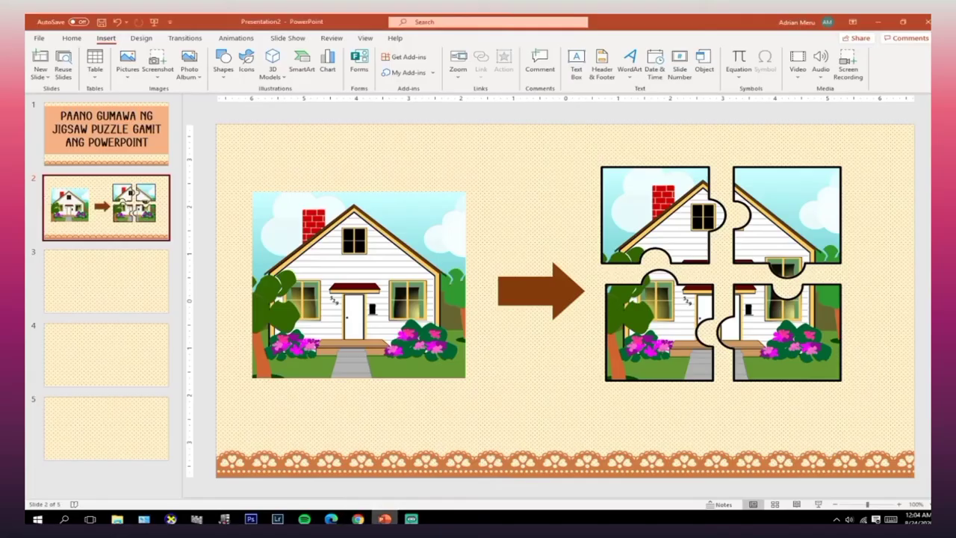
click(115, 288)
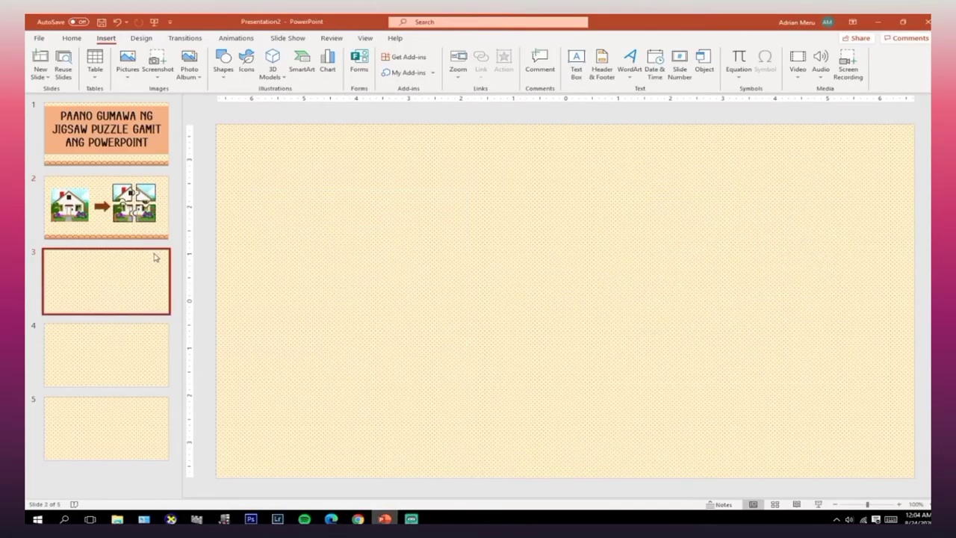
click(71, 39)
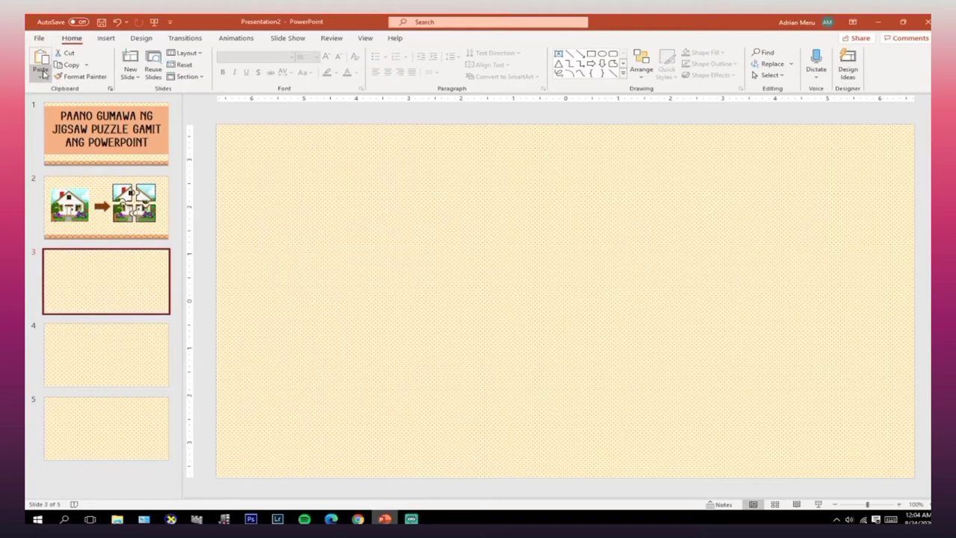
click(43, 72)
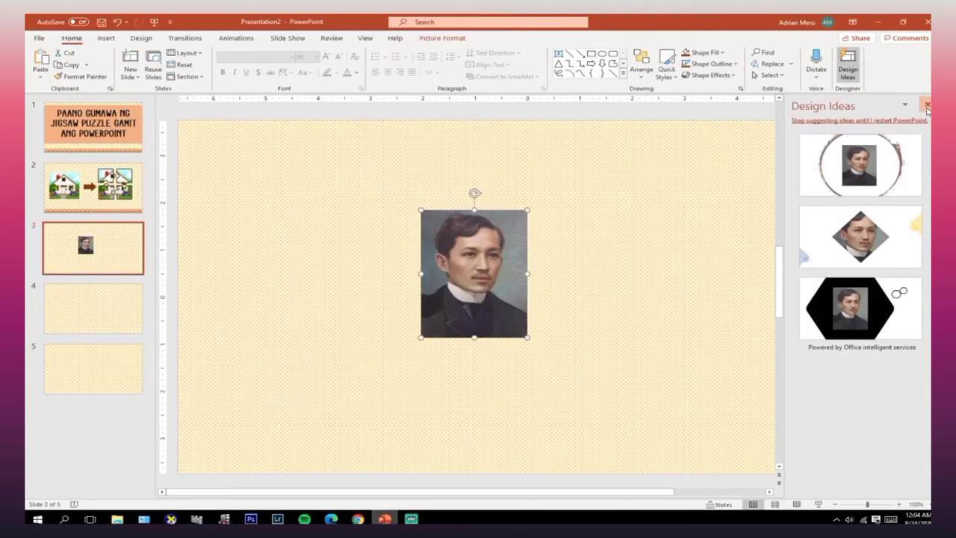
click(926, 105)
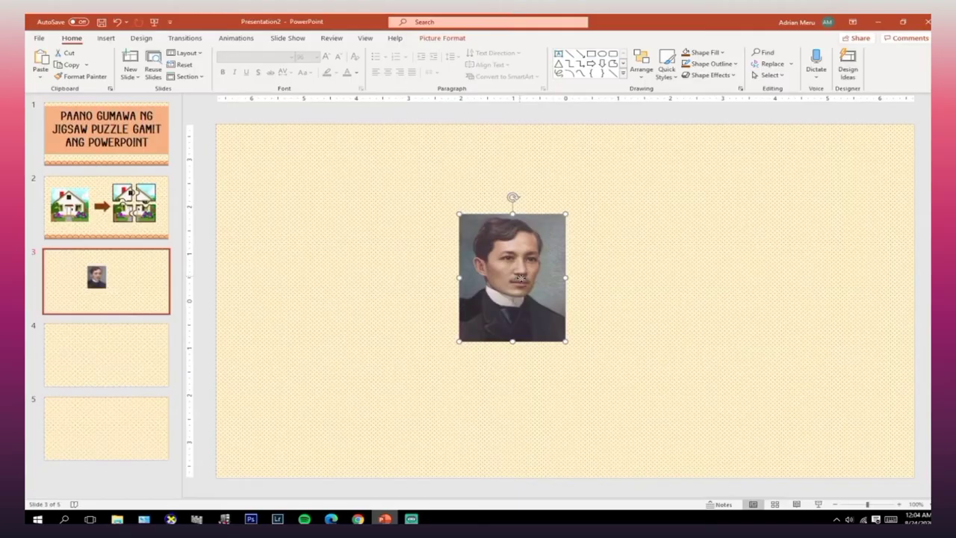
Enlarge the portrait and move it to the right side of the slide
drag(521, 278, 313, 228)
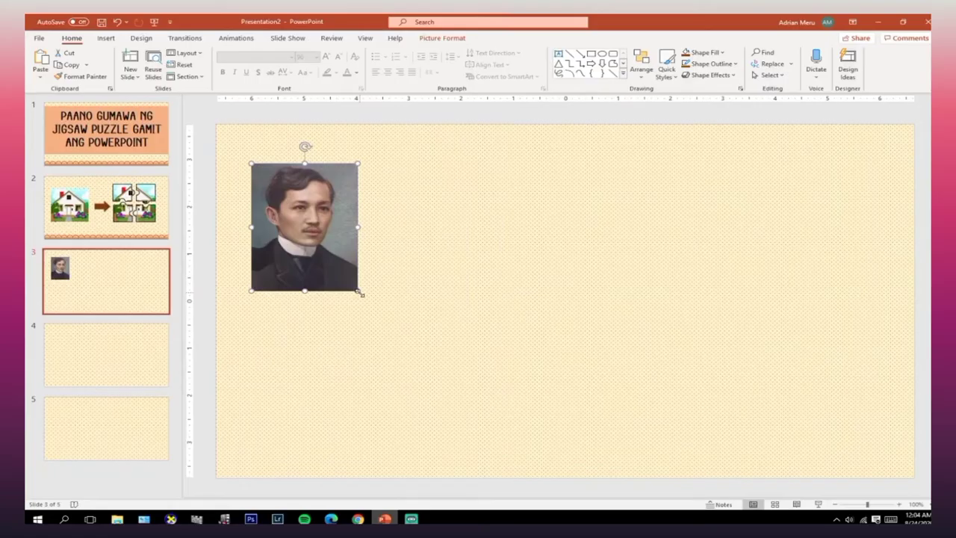
drag(360, 293, 403, 340)
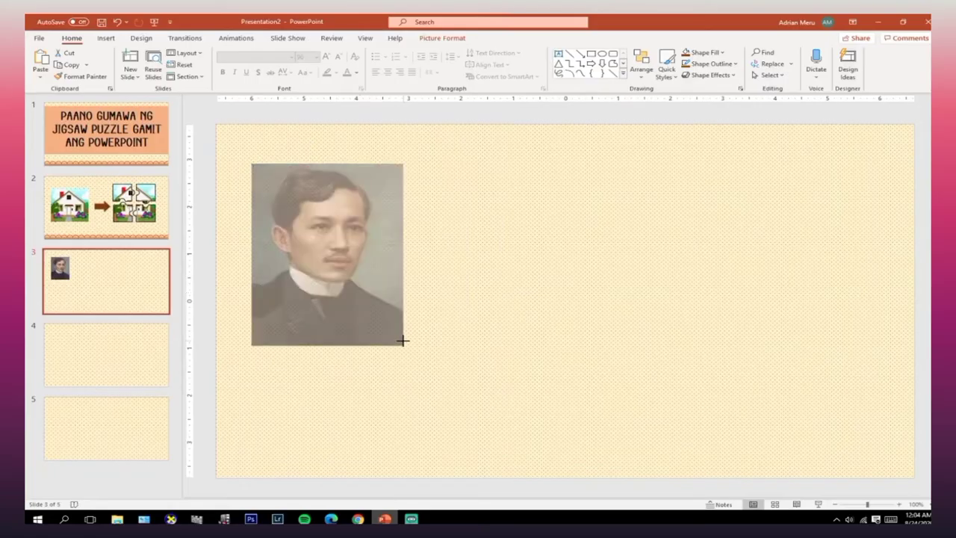
mouse_move(366, 283)
mouse_down()
mouse_move(748, 298)
mouse_move(739, 276)
mouse_up()
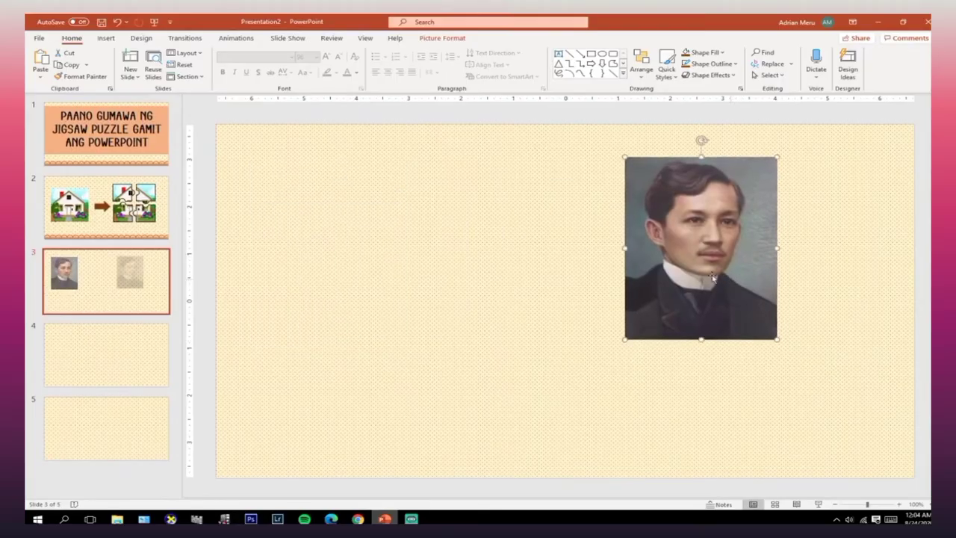
drag(626, 339, 612, 345)
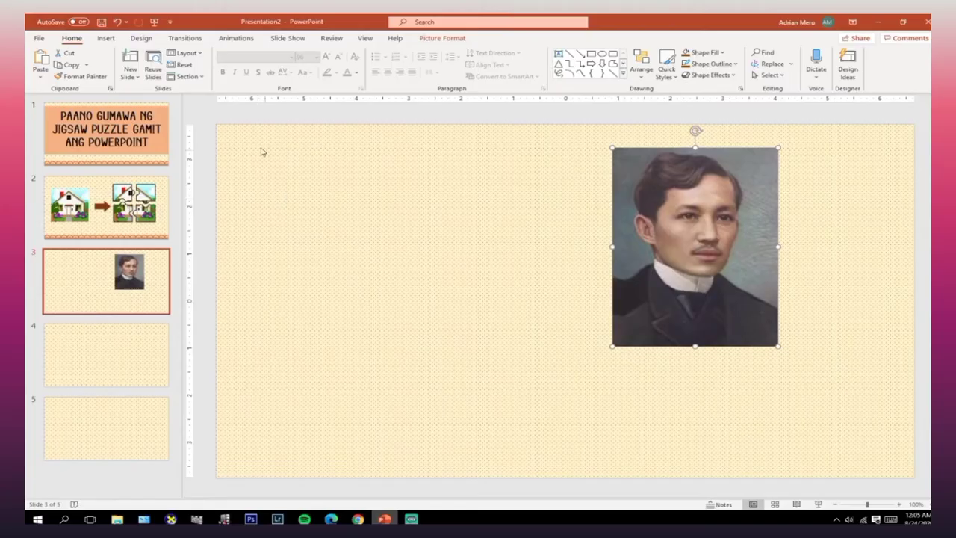
Draw a blue rectangle in the slide's upper-left
click(104, 40)
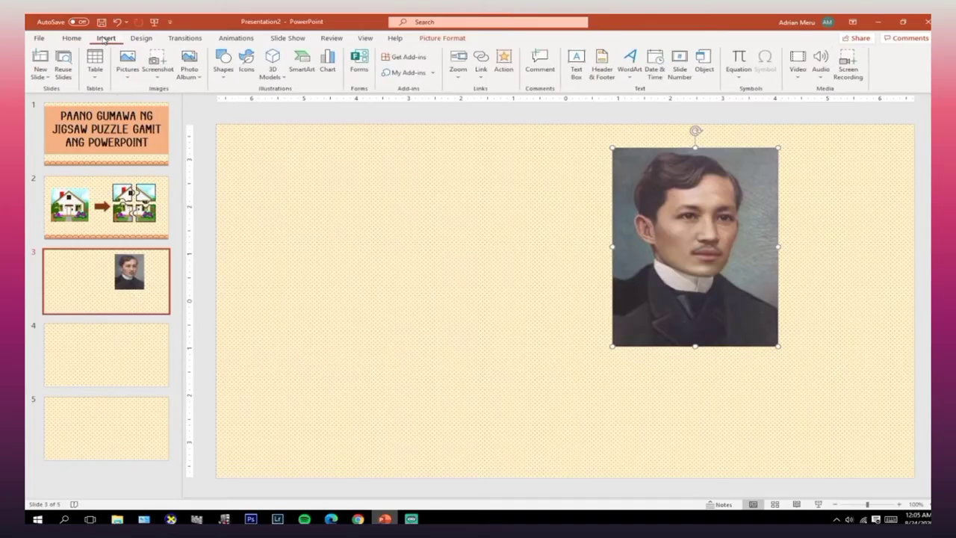
click(226, 78)
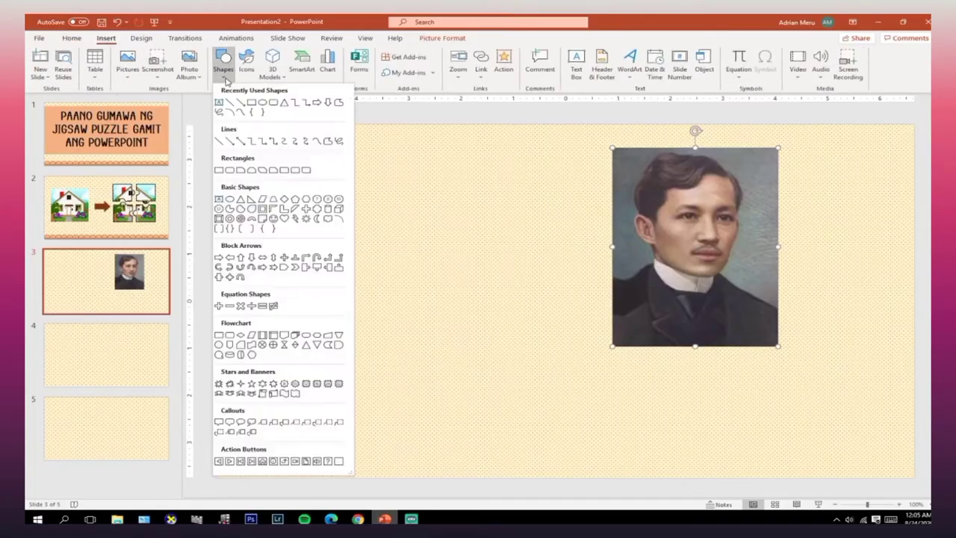
click(252, 104)
drag(241, 144, 357, 223)
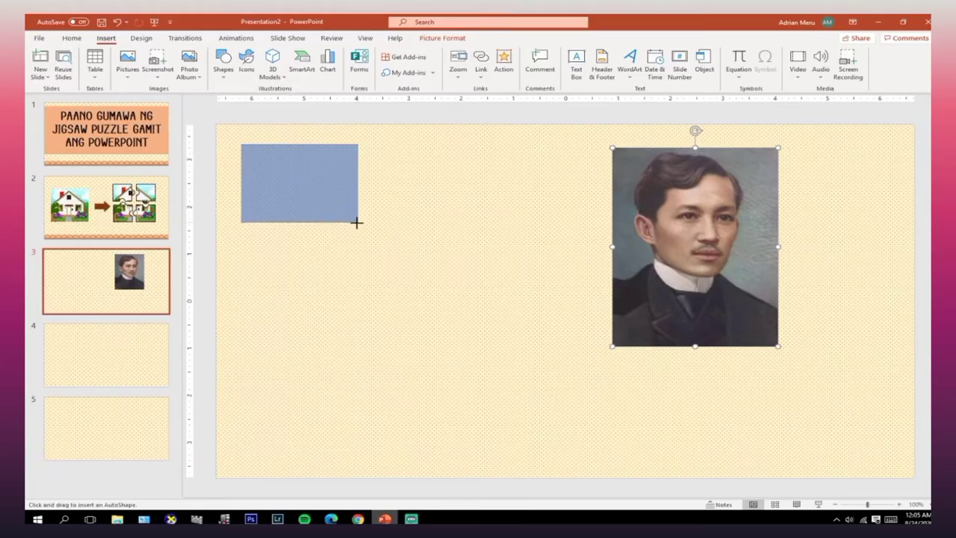
drag(357, 222, 359, 232)
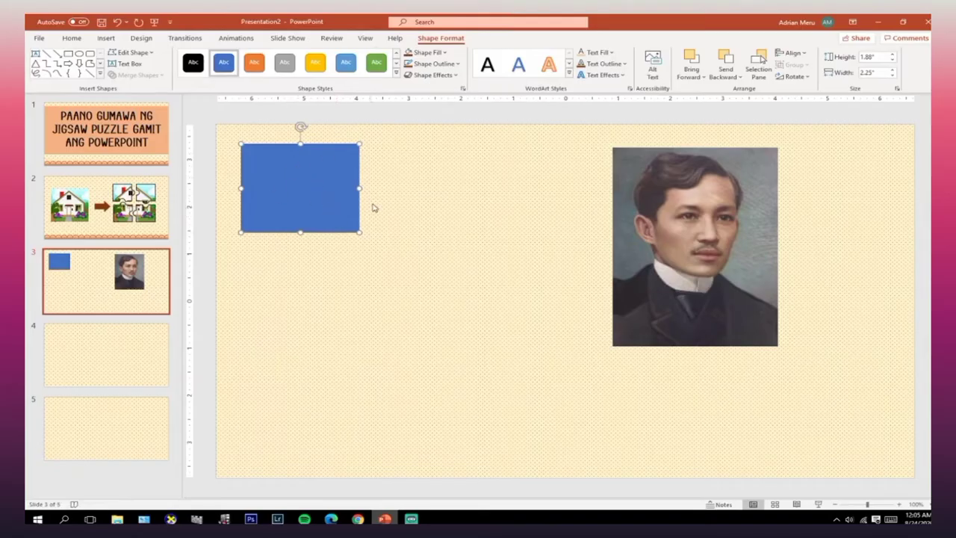
Set the rectangle's height and width to 3 inches
click(870, 57)
text(3)
key(Tab)
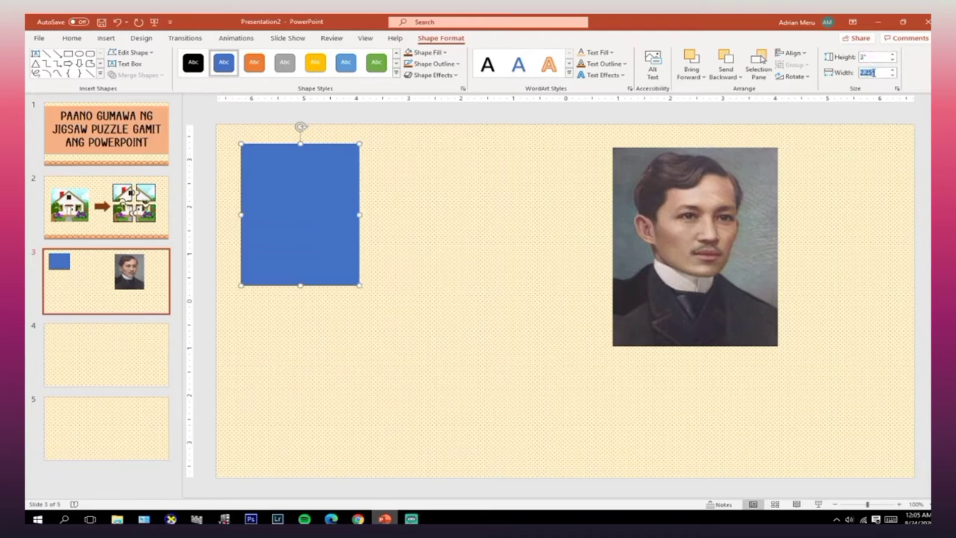
text(3)
click(480, 217)
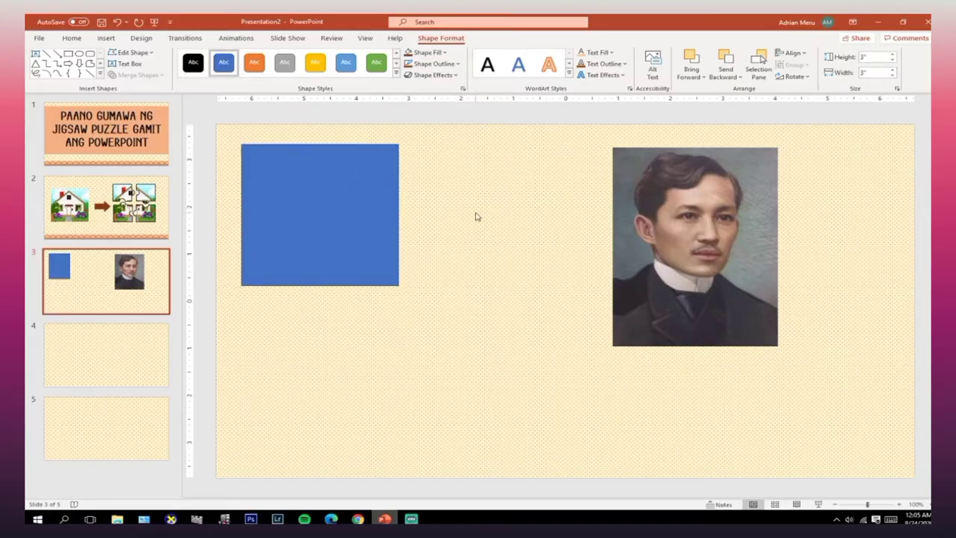
Resize the rectangle to a 2" by 2" square and shift it slightly right and down
click(338, 212)
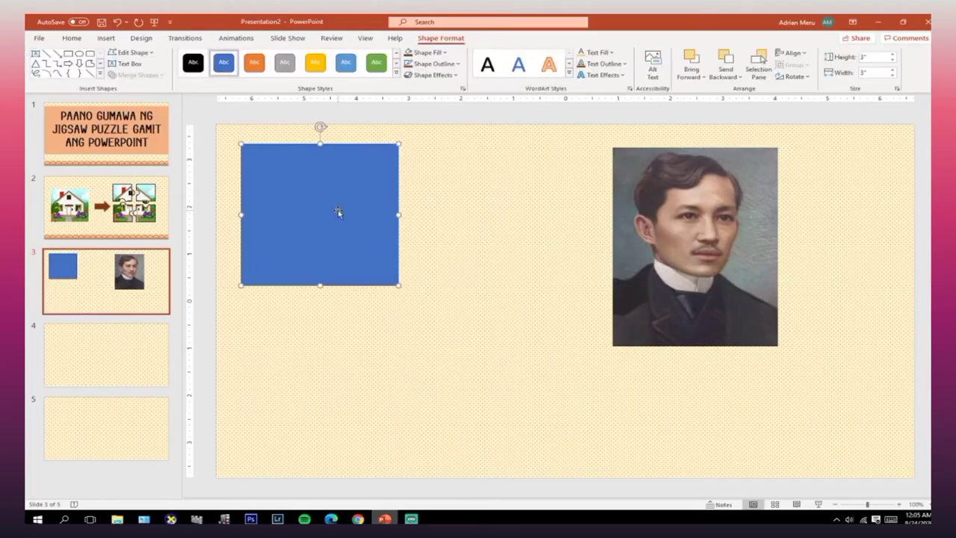
click(866, 57)
key(Tab)
text(2)
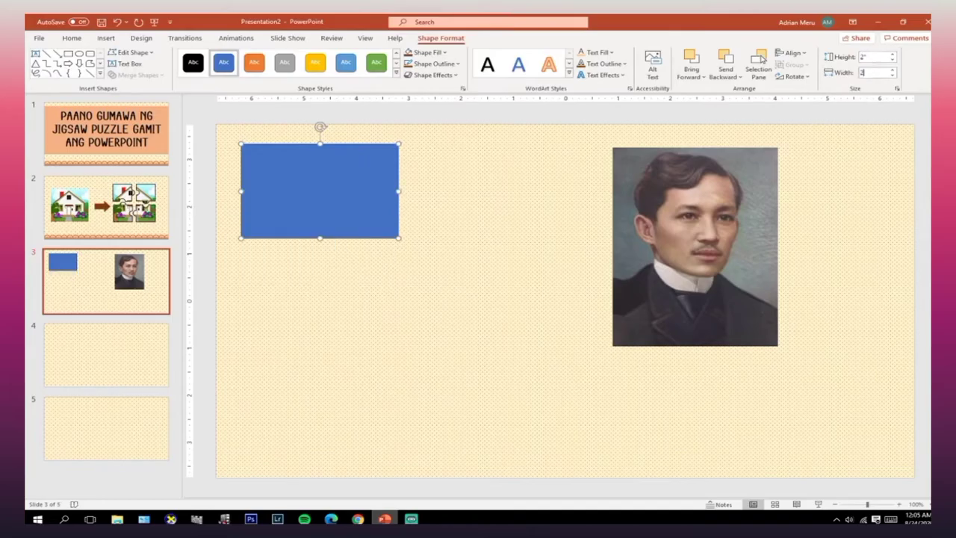
click(395, 218)
drag(298, 186, 346, 213)
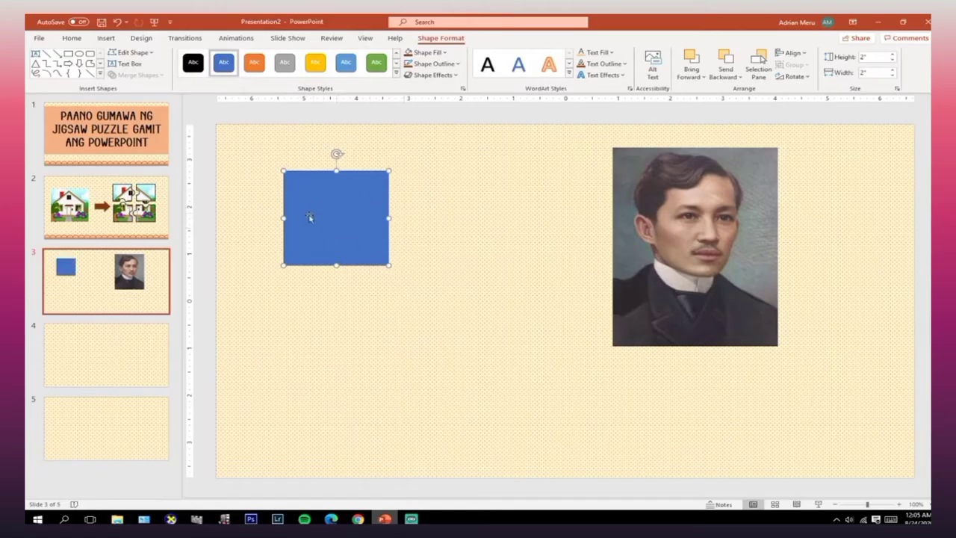
click(298, 116)
Draw a small oval straddling the square's right edge, then copy it
click(107, 38)
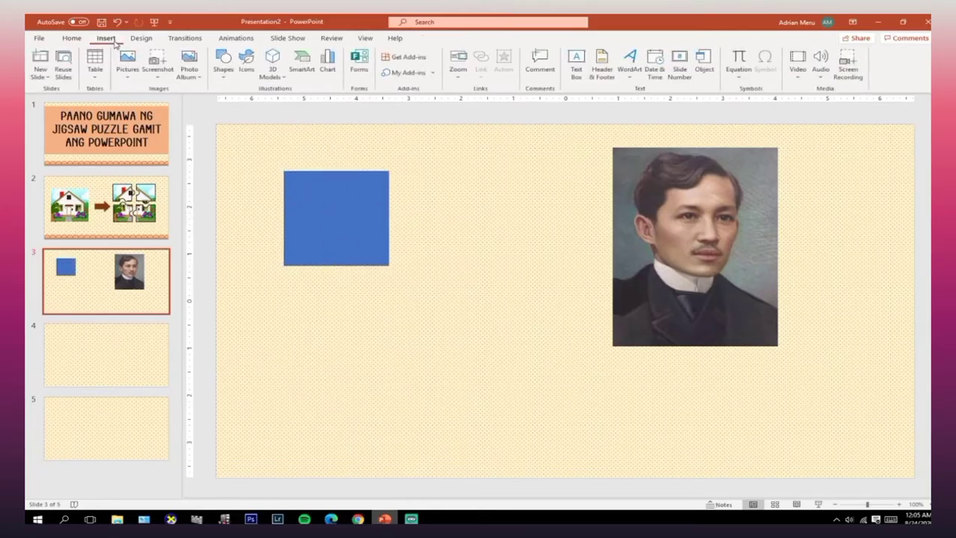
click(224, 67)
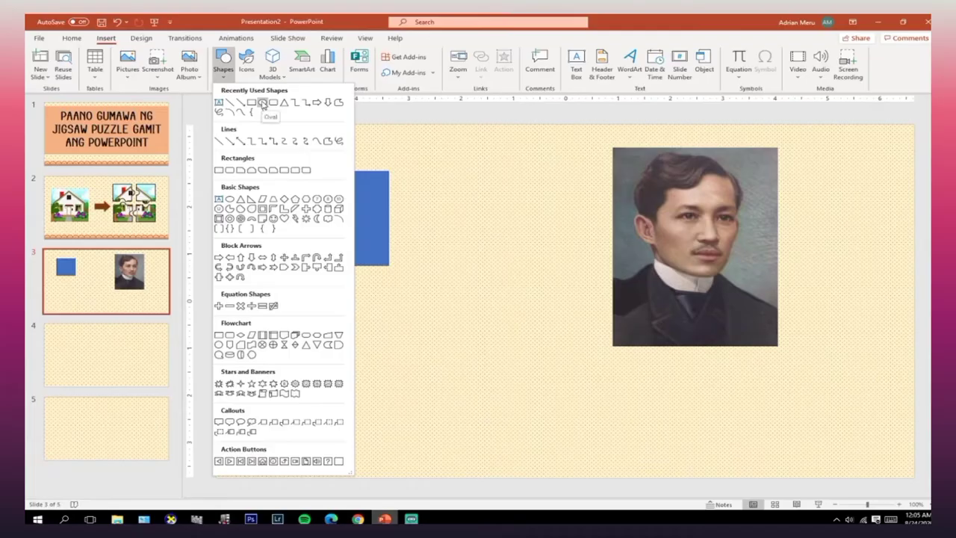
click(262, 103)
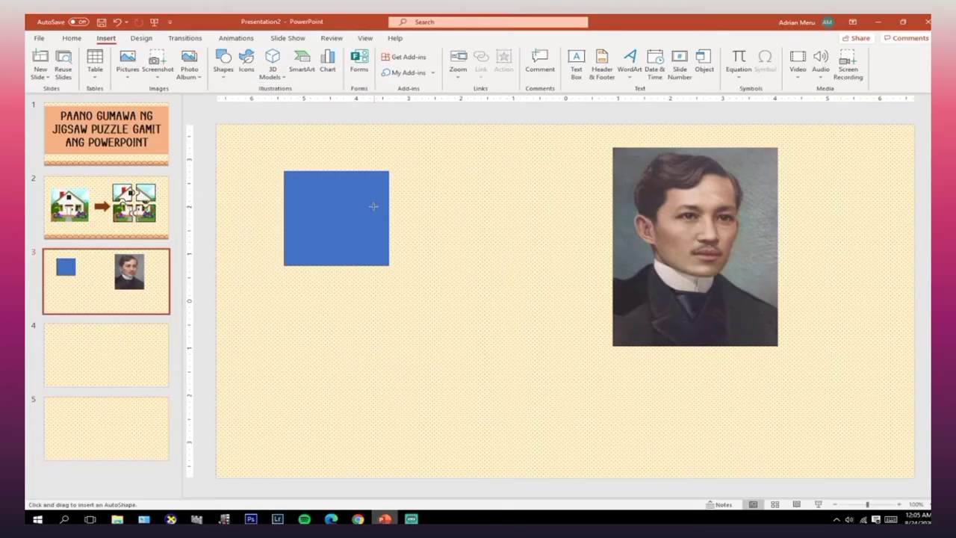
mouse_move(384, 210)
mouse_down()
mouse_move(403, 235)
mouse_move(392, 223)
mouse_up()
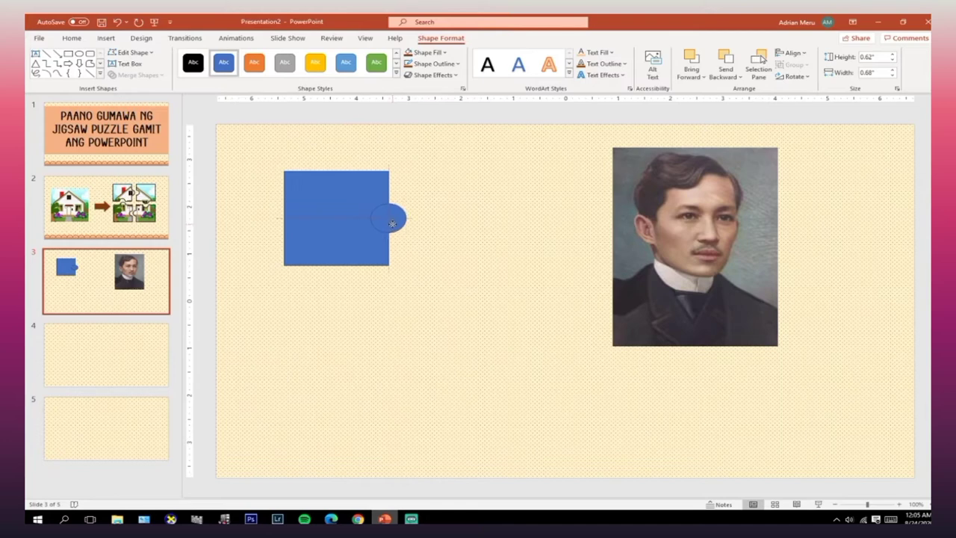
drag(392, 223, 393, 225)
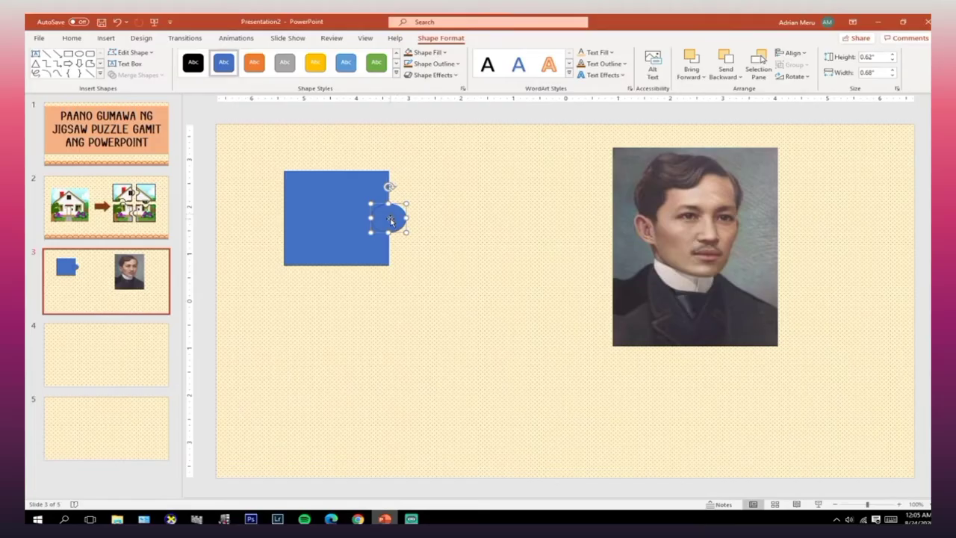
right_click(389, 218)
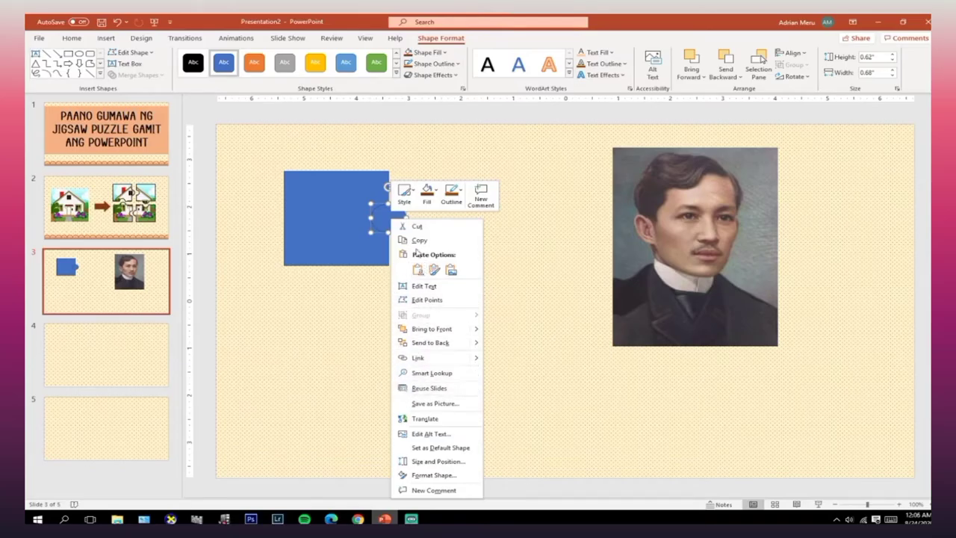
click(422, 241)
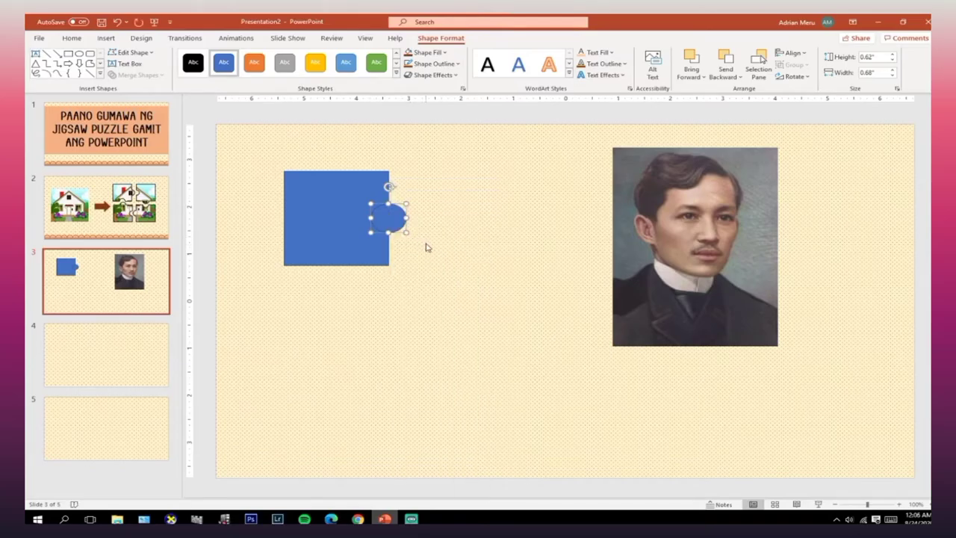
Paste a copy of the oval and place it on the square's bottom edge
right_click(426, 245)
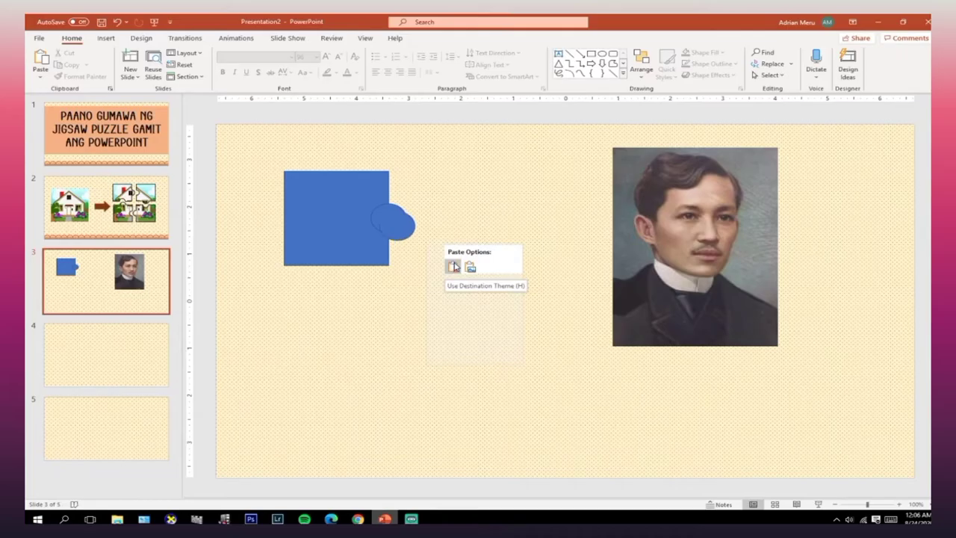
click(453, 267)
drag(400, 233, 338, 266)
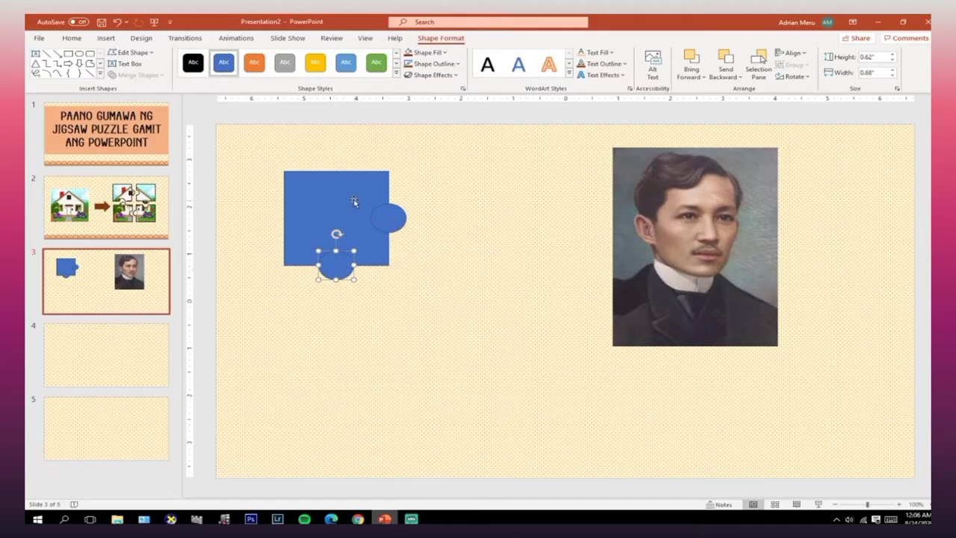
Select the square together with the right-hand oval, leaving the bottom oval out
click(354, 201)
click(392, 216)
click(351, 267)
click(416, 220)
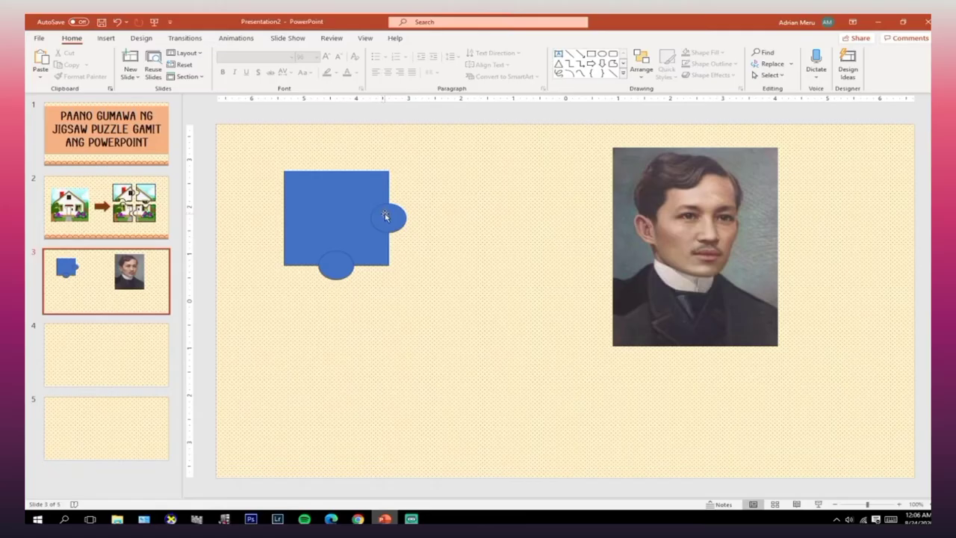
click(385, 214)
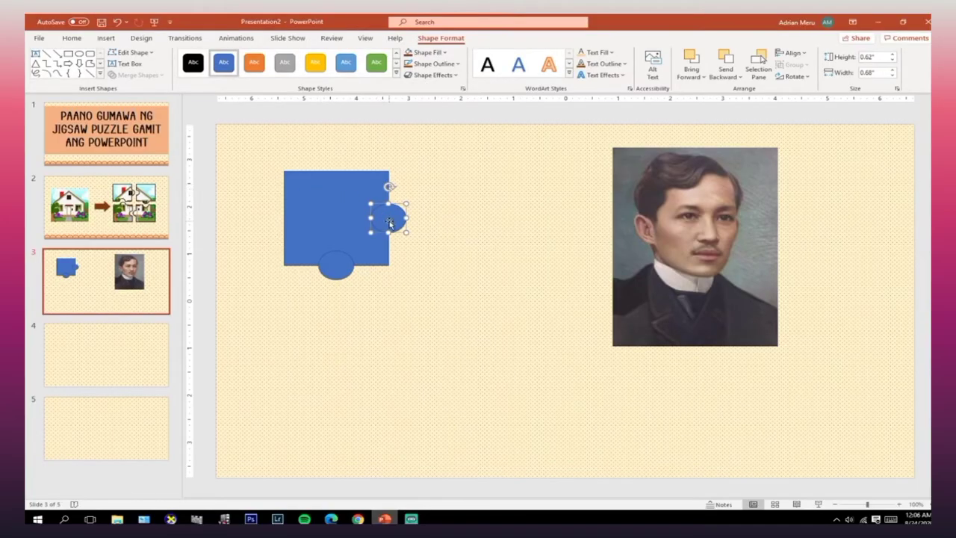
shift+click(326, 207)
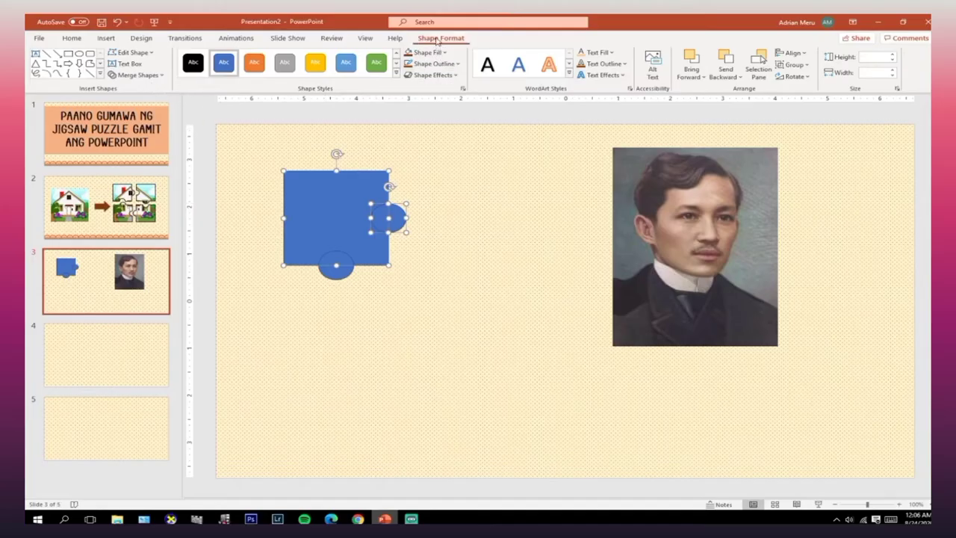
Union the square and right-hand oval with Merge Shapes, redoing it after reselecting both shapes
click(148, 78)
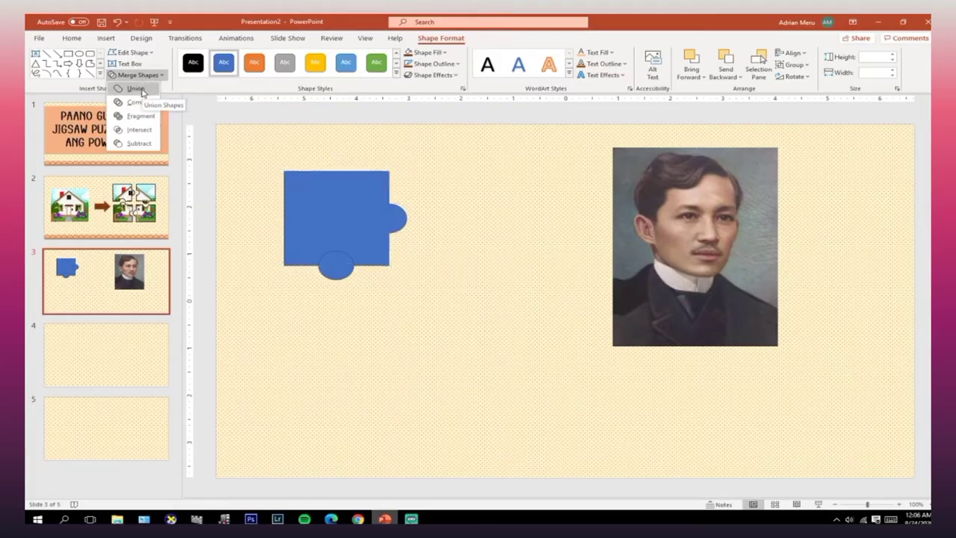
click(142, 90)
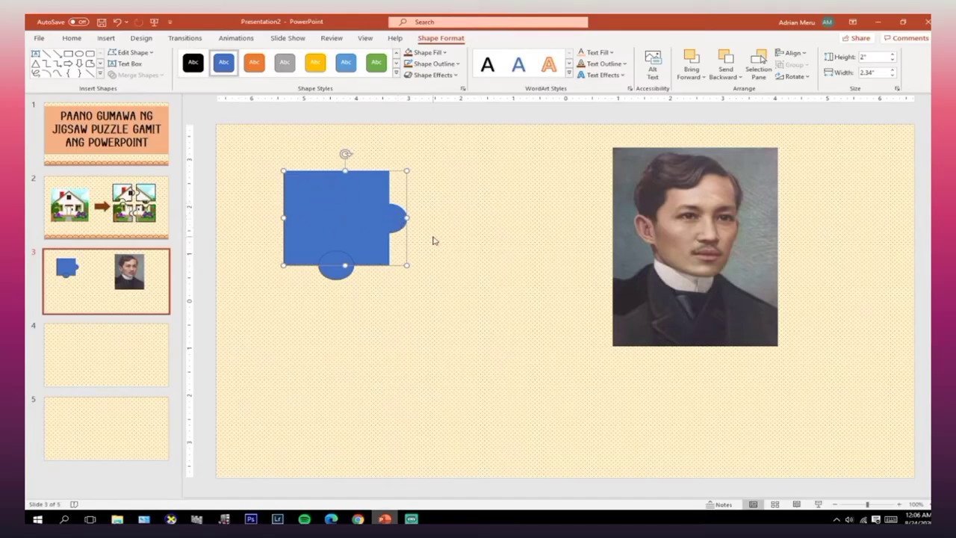
click(429, 238)
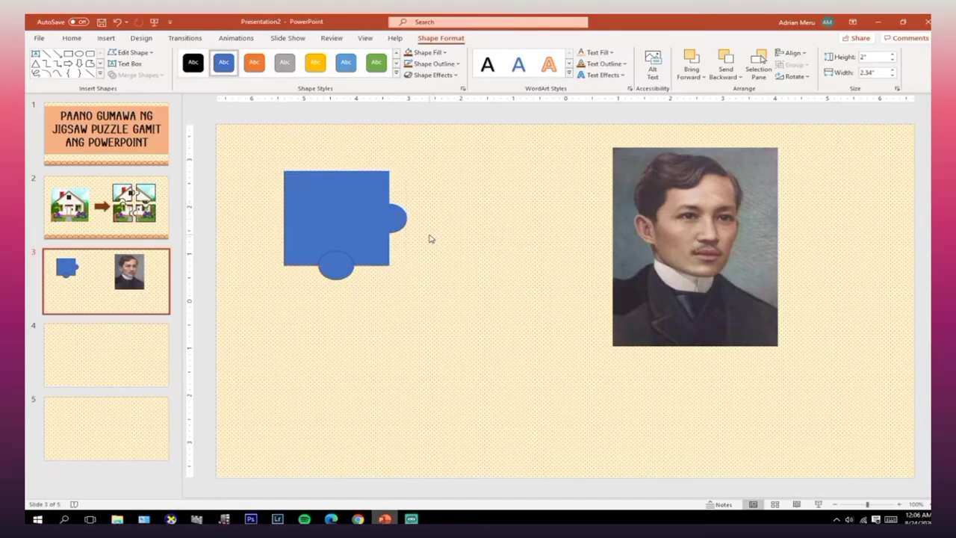
click(403, 226)
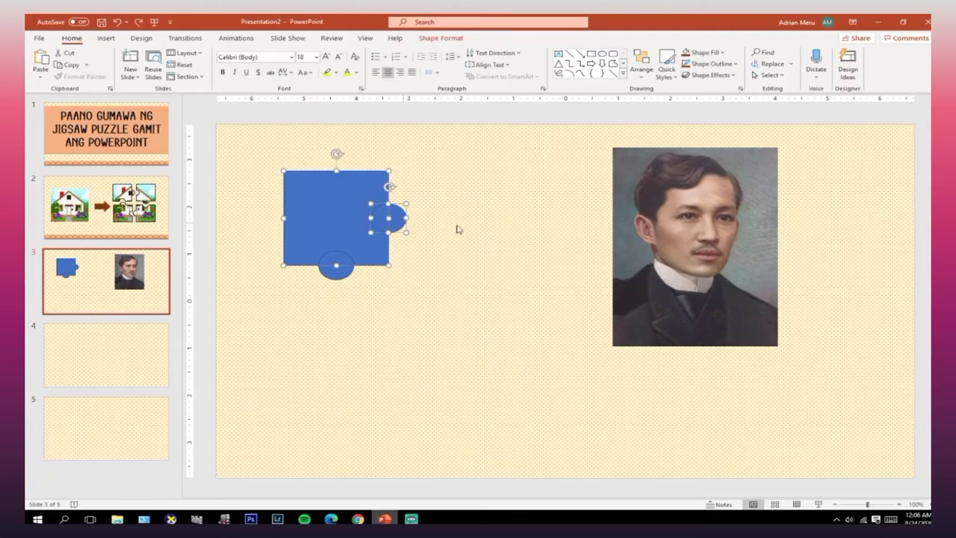
click(454, 226)
click(403, 218)
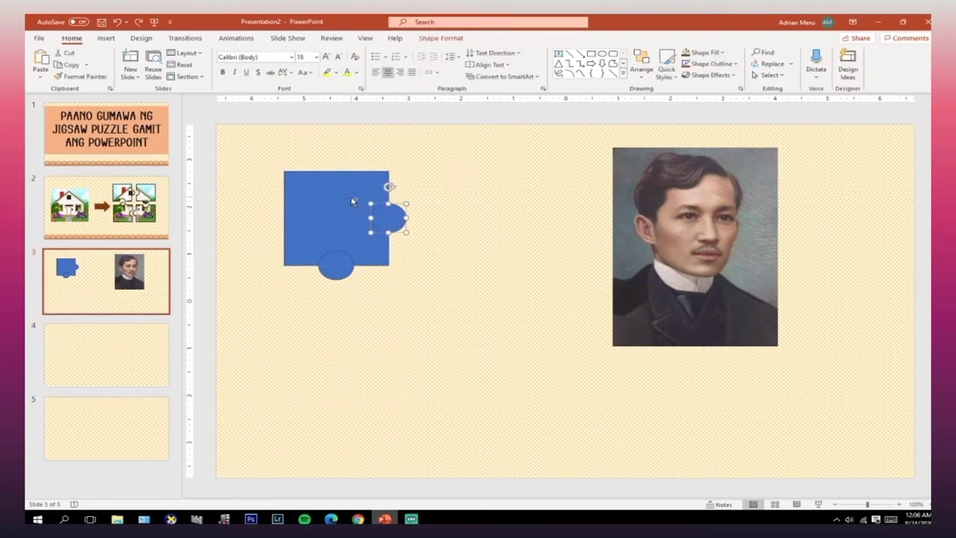
shift+click(352, 200)
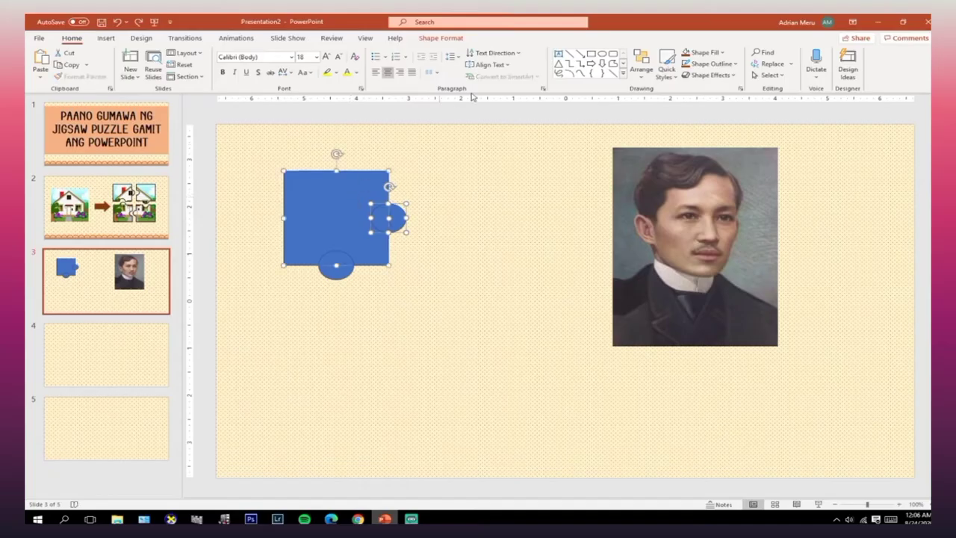
click(440, 38)
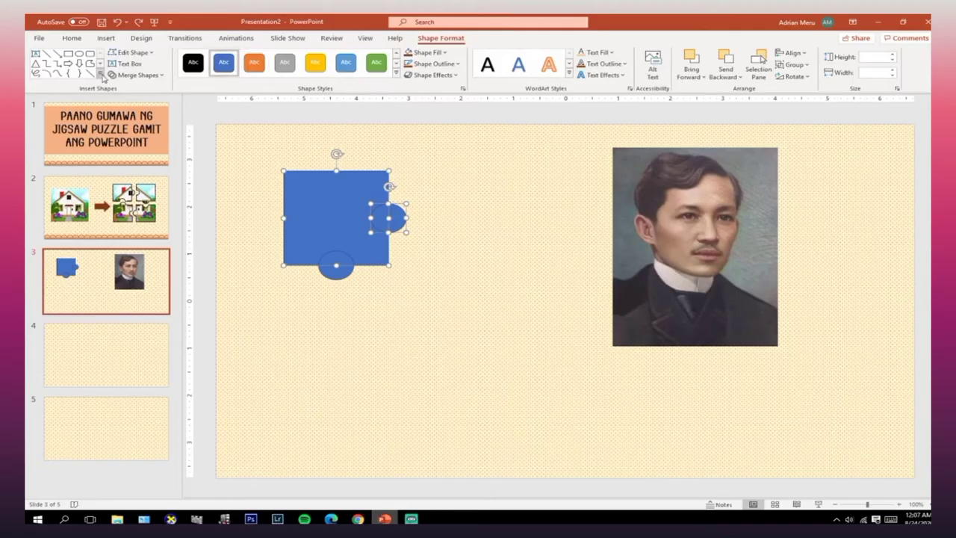
click(132, 76)
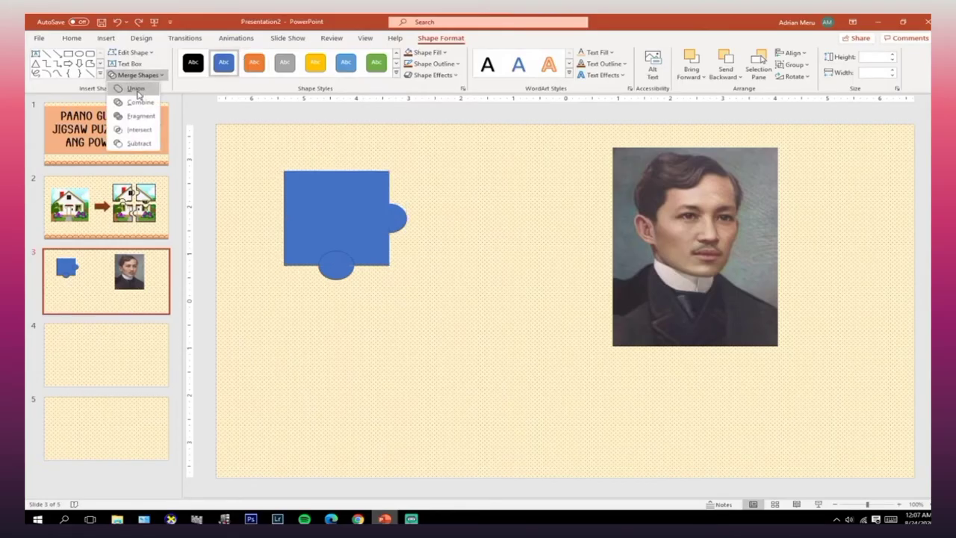
click(135, 88)
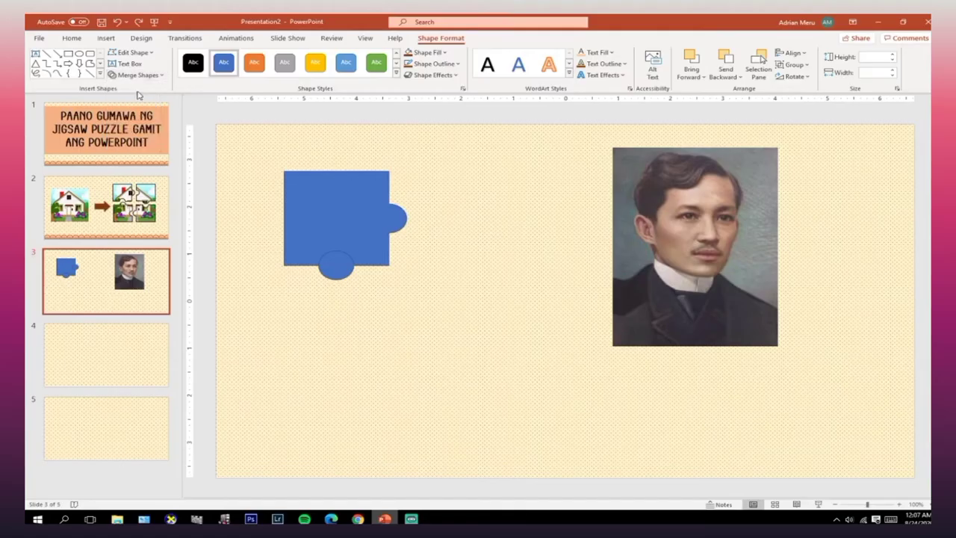
click(505, 249)
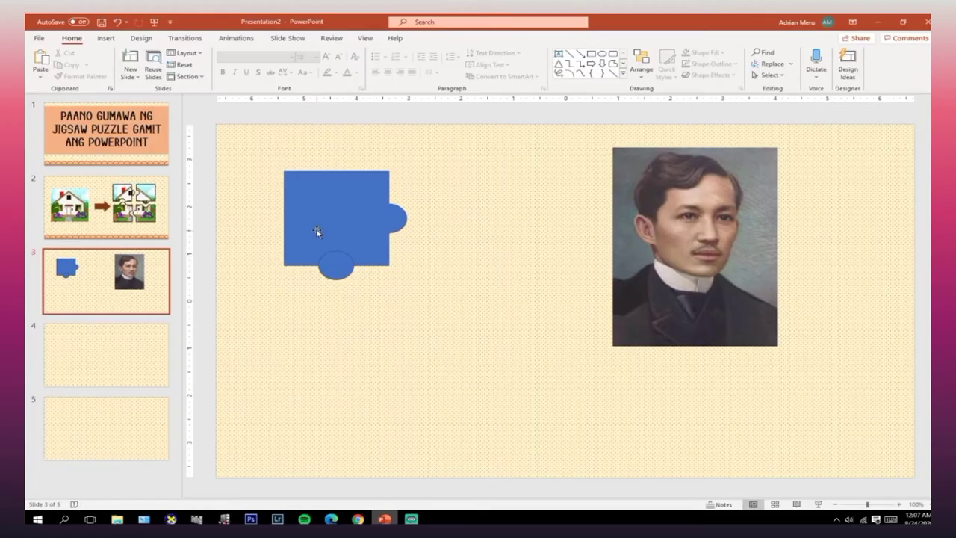
Subtract the bottom oval from the merged shape with Merge Shapes > Subtract to cut a notch
click(318, 235)
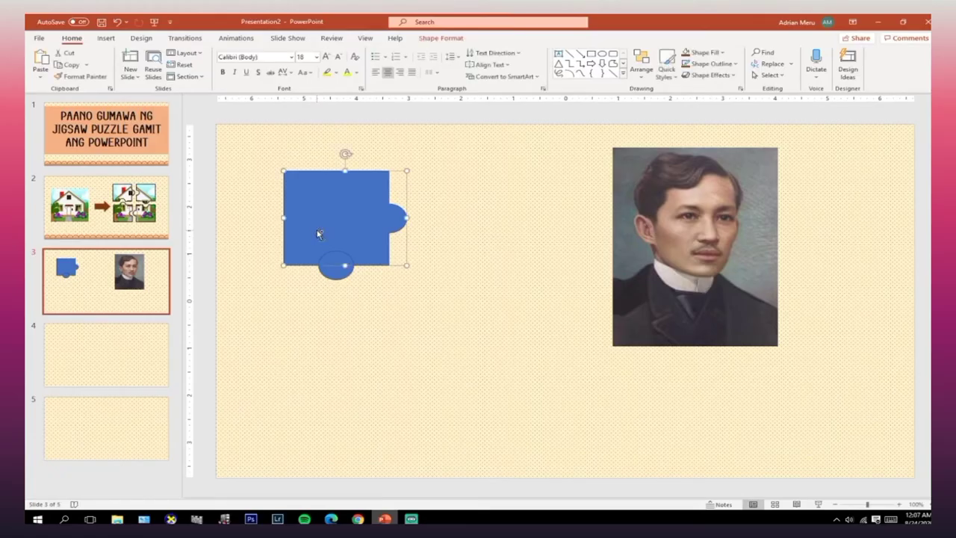
ctrl+click(342, 278)
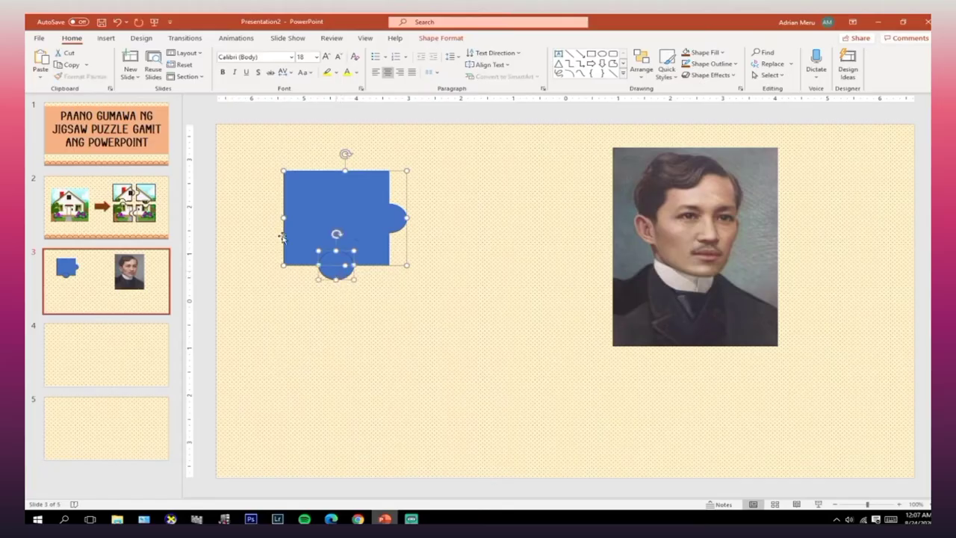
click(435, 39)
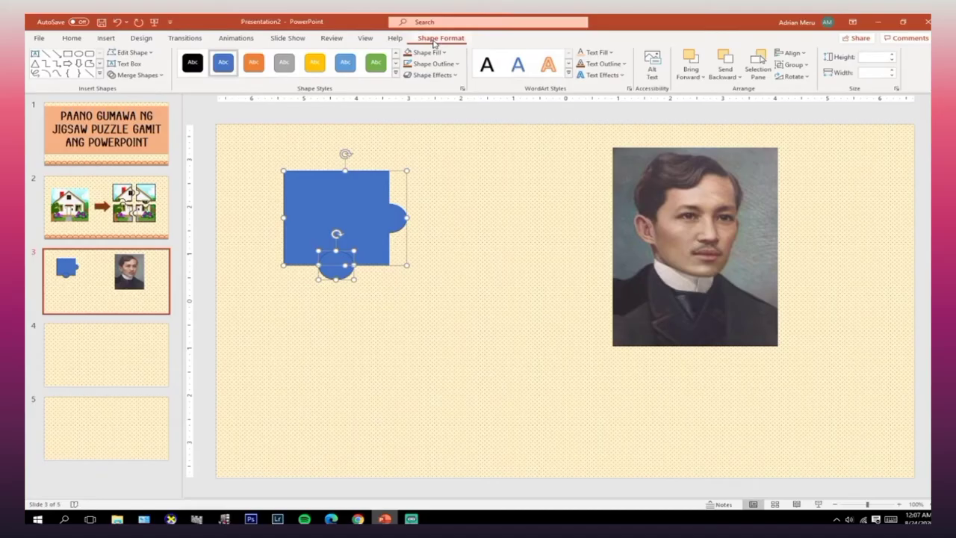
click(138, 75)
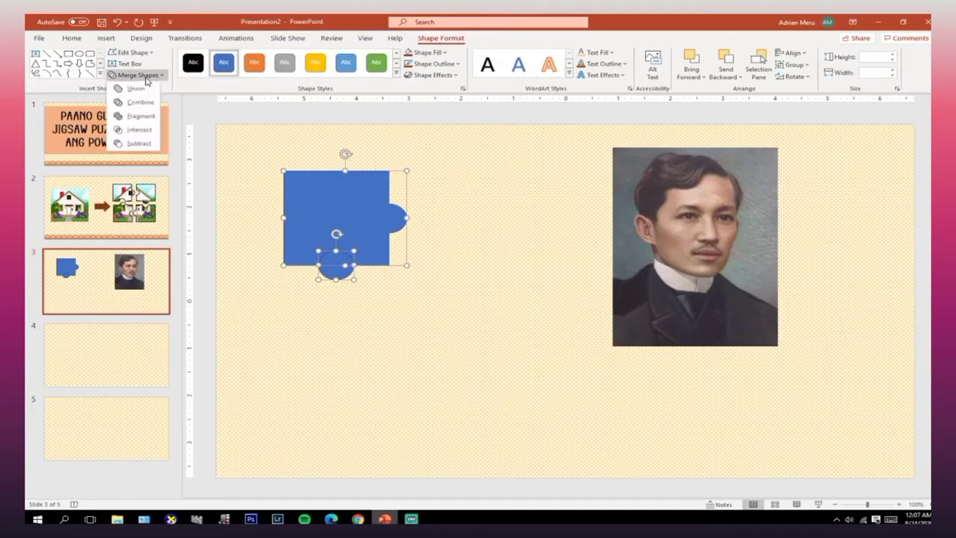
click(154, 143)
click(344, 282)
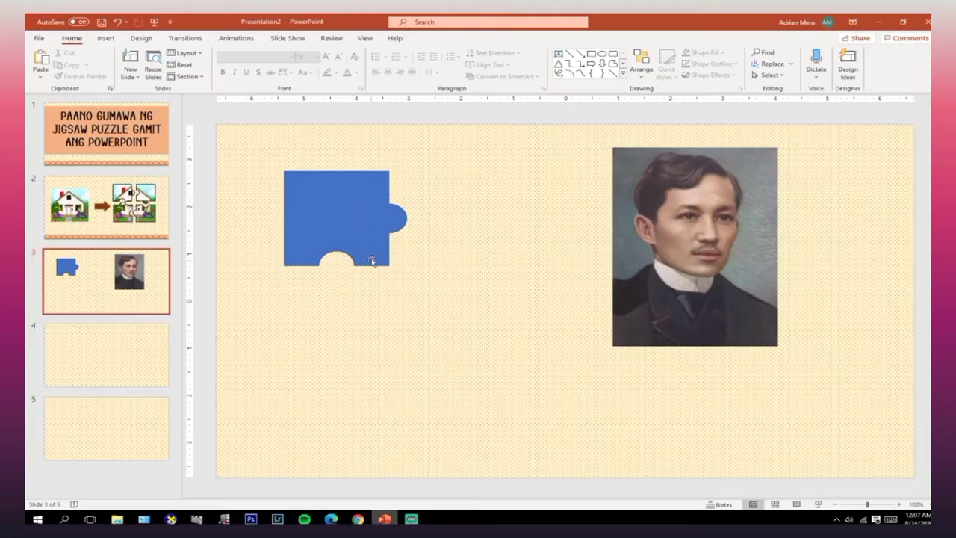
Move the puzzle piece toward the top-left and paste a duplicate of it
drag(362, 263, 354, 282)
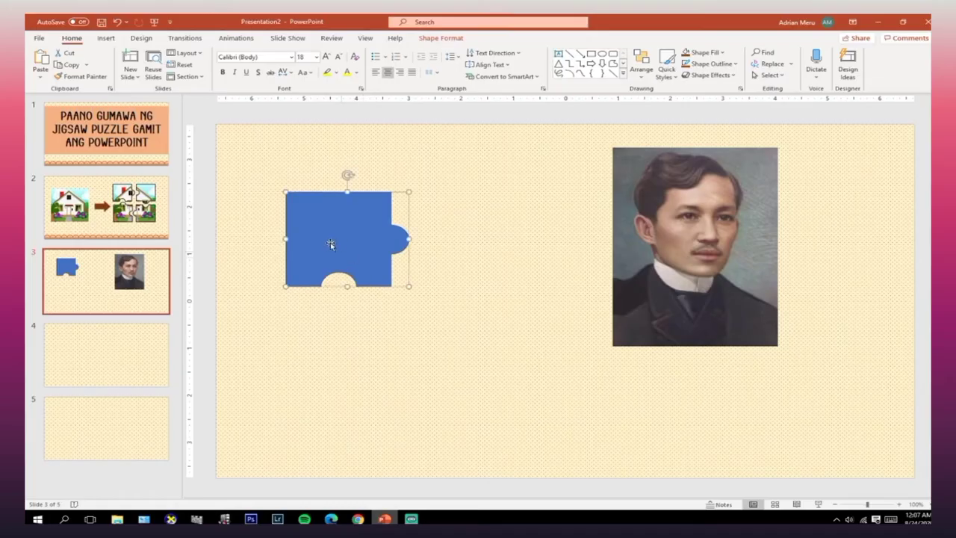
drag(320, 237, 279, 189)
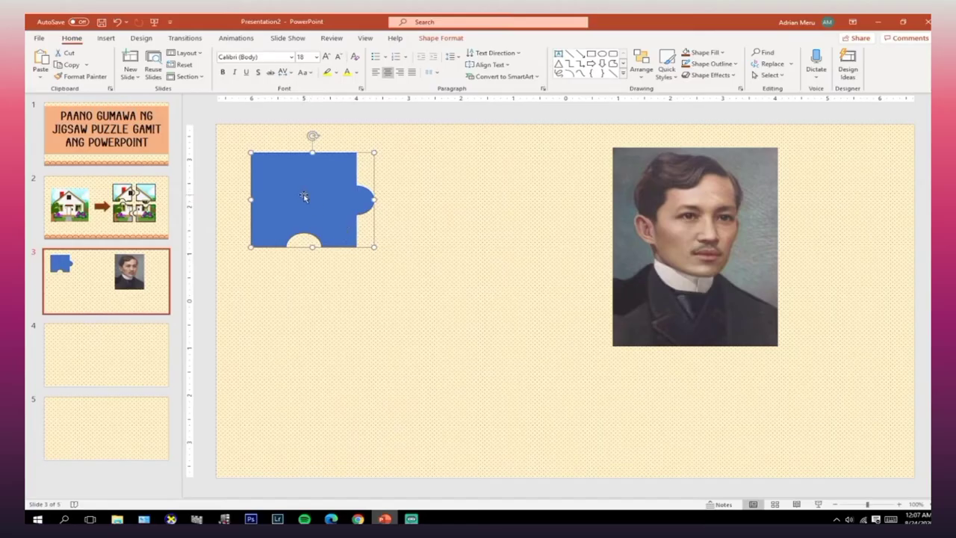
right_click(304, 194)
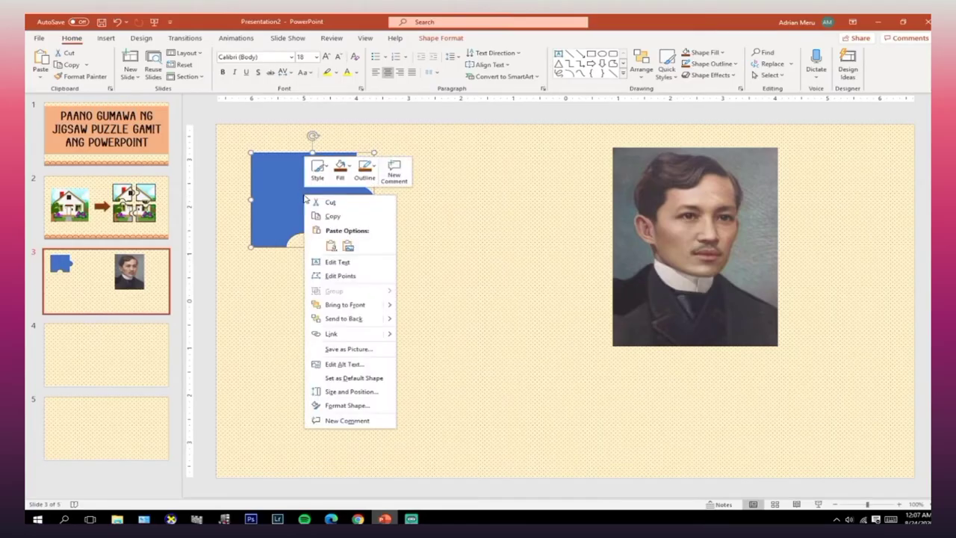
click(332, 216)
right_click(424, 225)
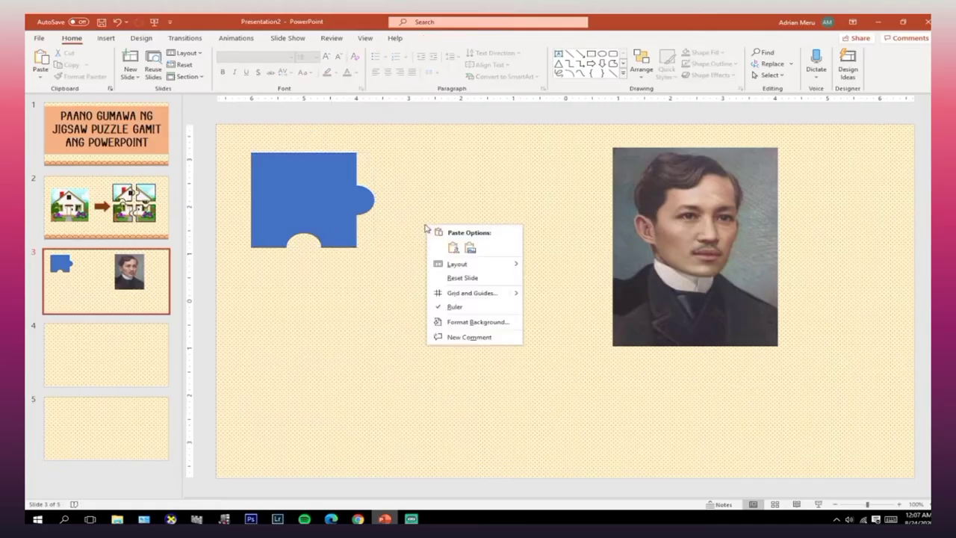
click(448, 247)
Place the duplicate right of the original and rotate it 90° right
mouse_move(330, 211)
mouse_down()
mouse_move(460, 206)
mouse_move(442, 210)
mouse_up()
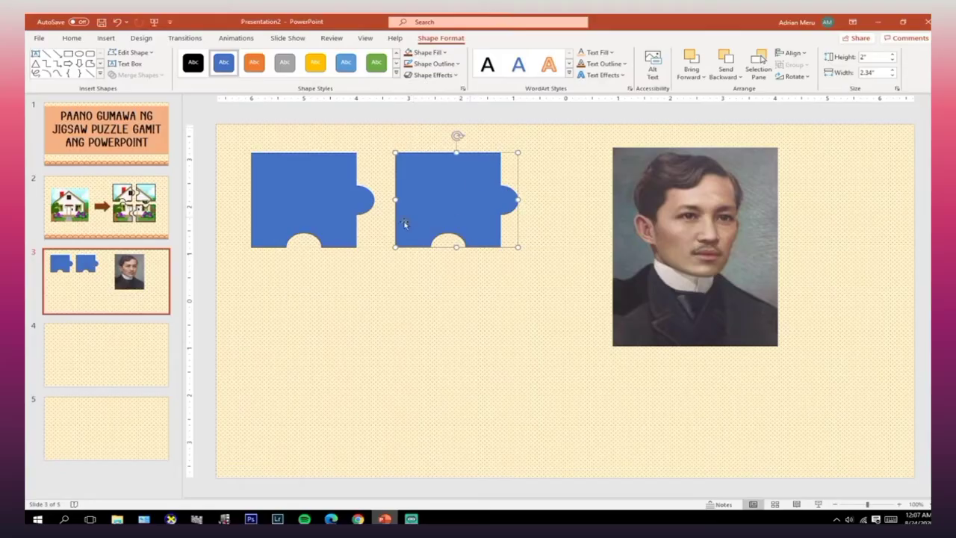
click(457, 122)
click(486, 197)
click(794, 76)
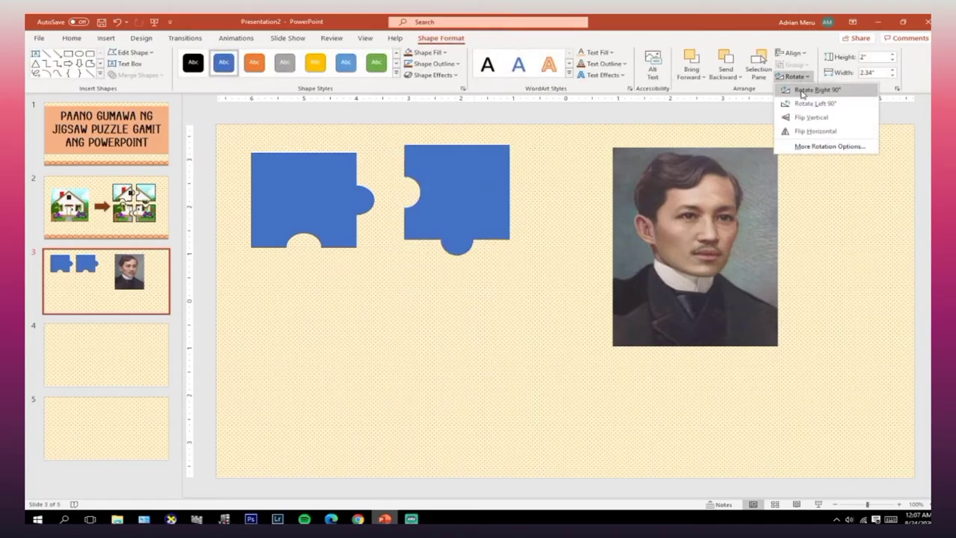
click(803, 91)
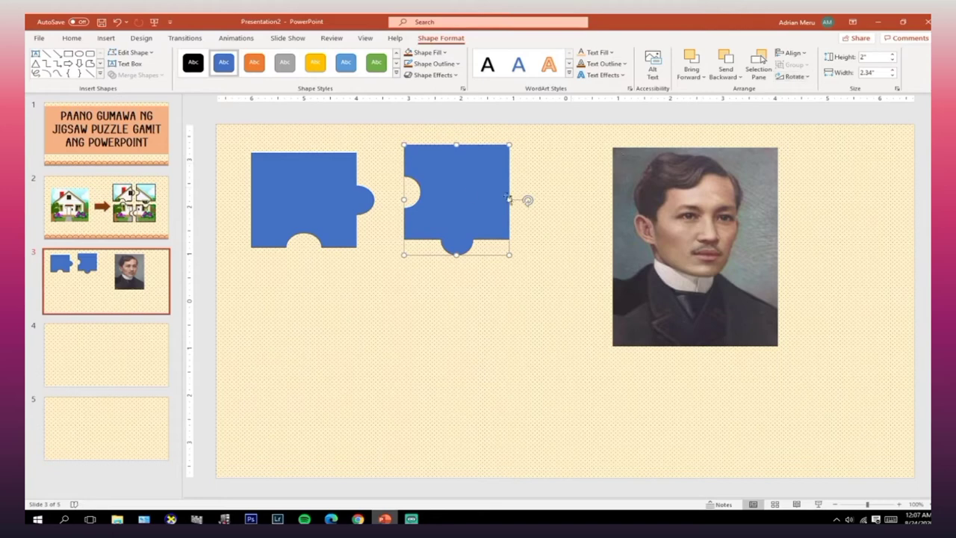
Align and slightly shrink the rotated piece so its left notch faces the first piece's tab
drag(454, 194, 399, 200)
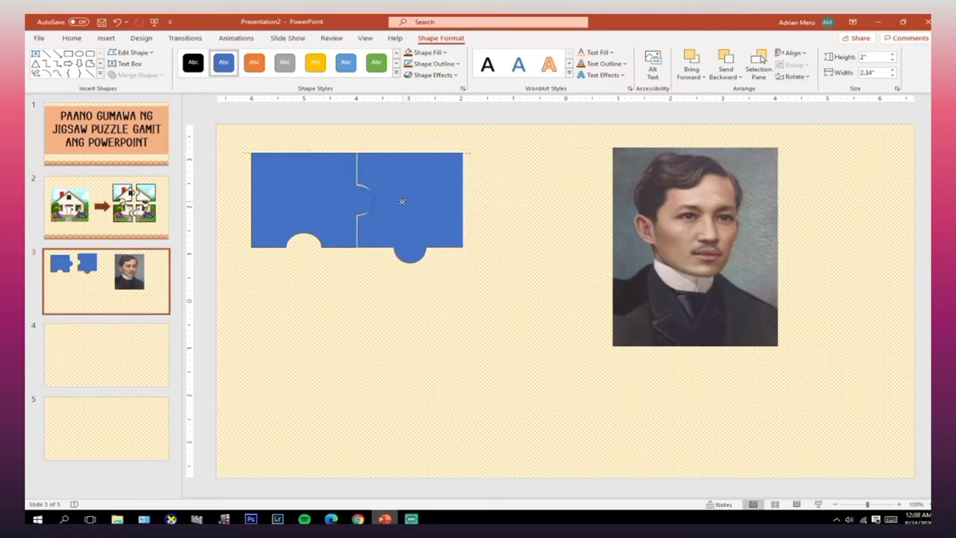
drag(398, 199, 402, 203)
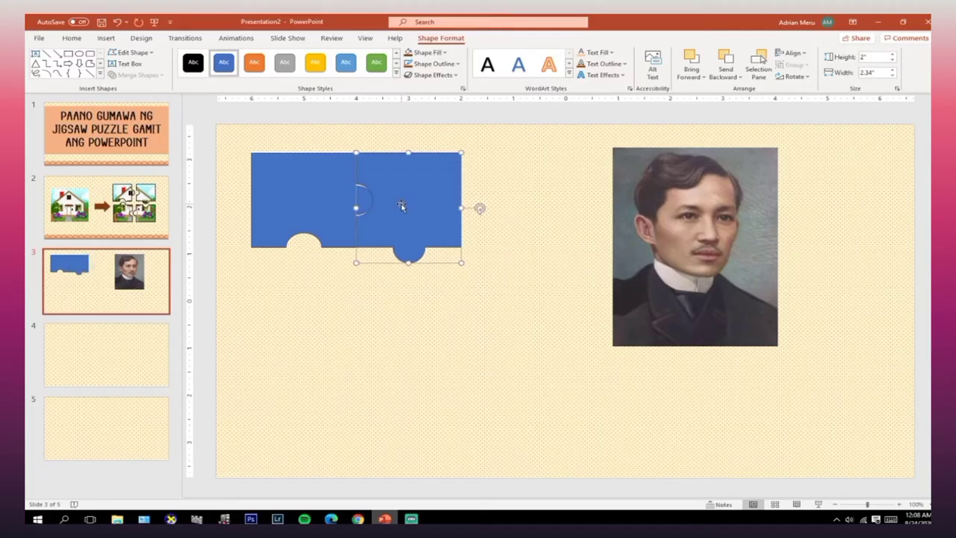
drag(411, 263, 408, 261)
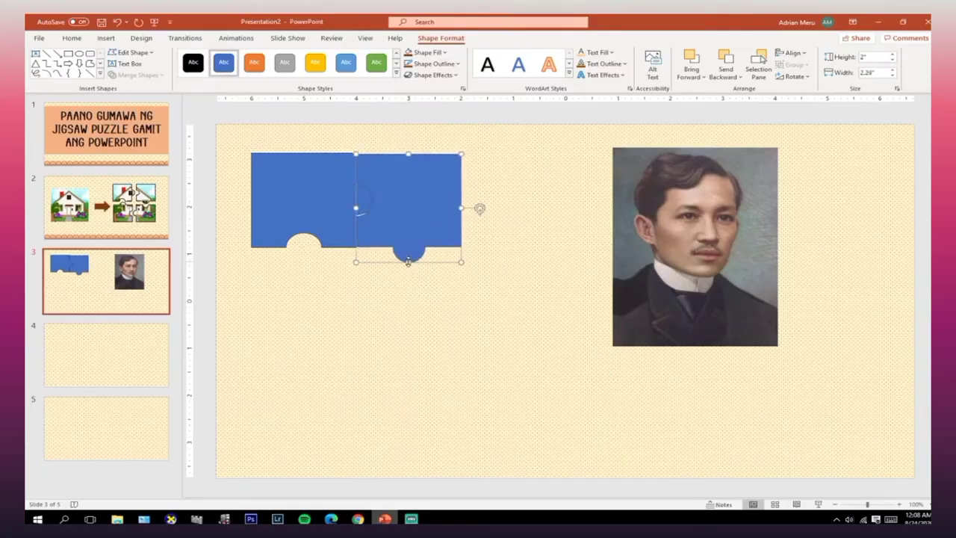
click(407, 122)
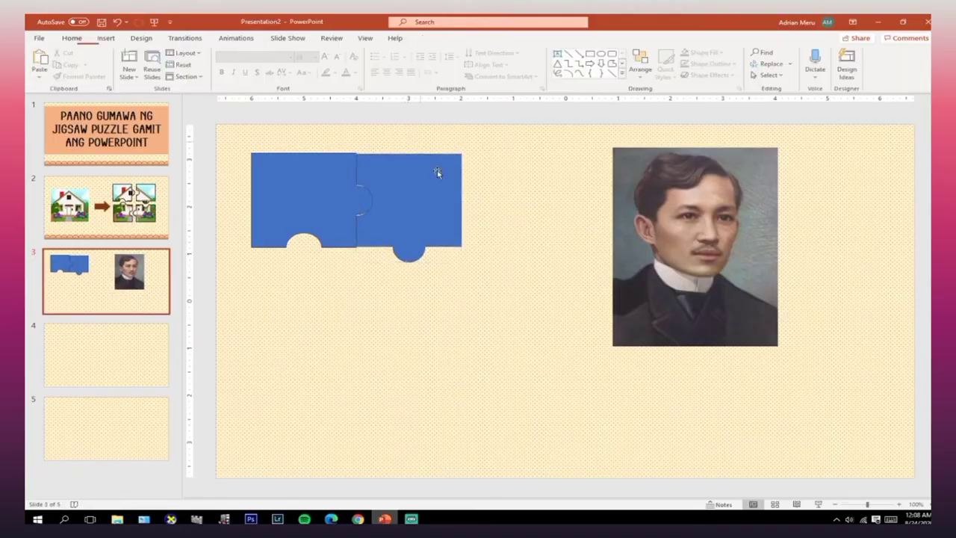
click(417, 220)
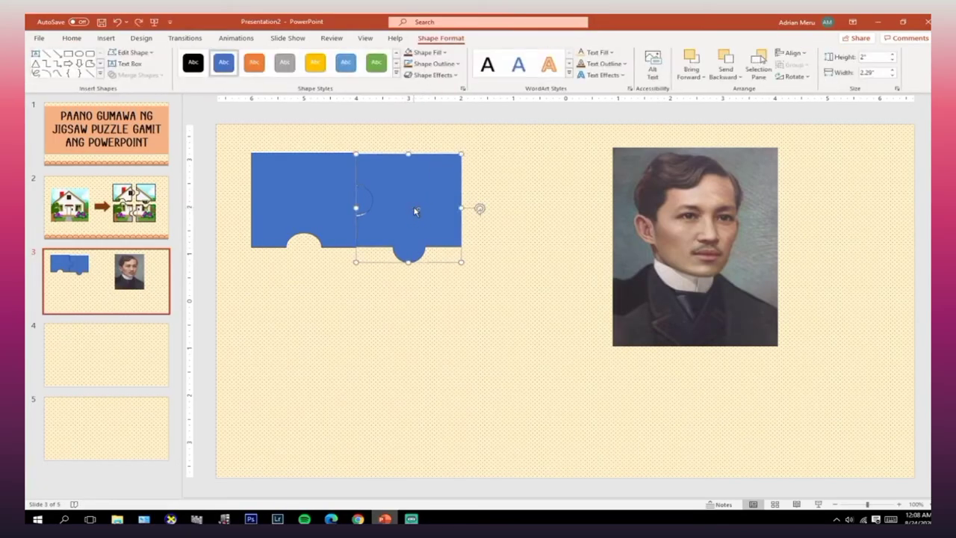
drag(416, 211, 437, 208)
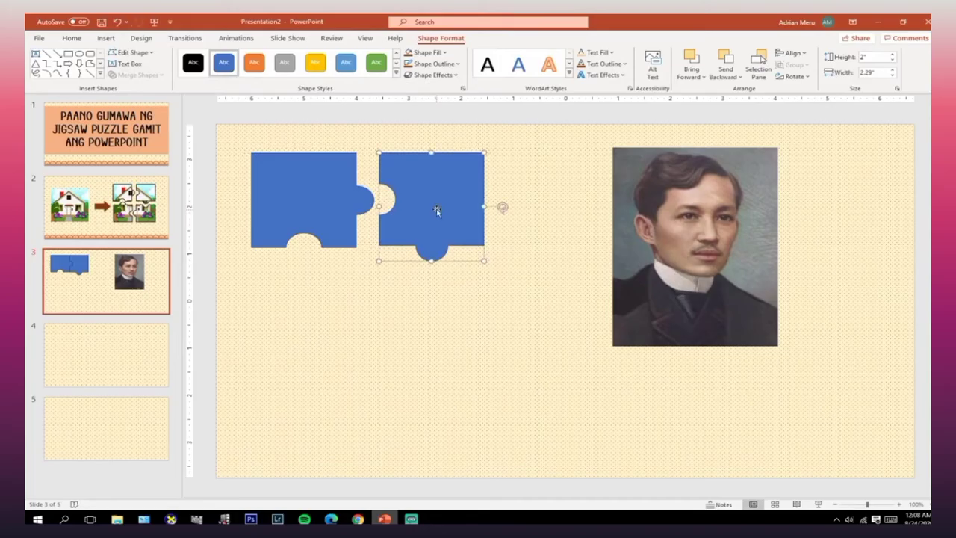
click(413, 132)
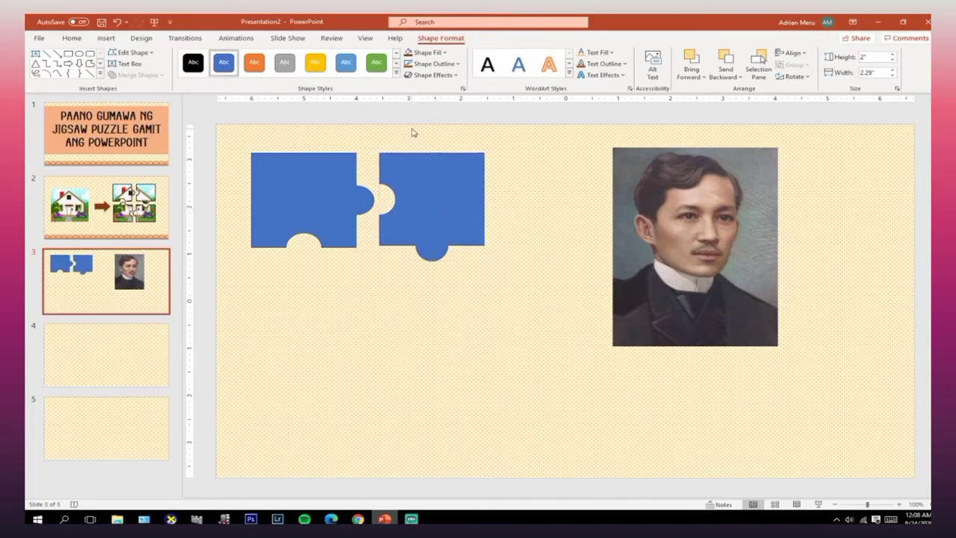
click(436, 208)
Paste a copy of the right puzzle piece and drag it below the right-hand piece
right_click(436, 208)
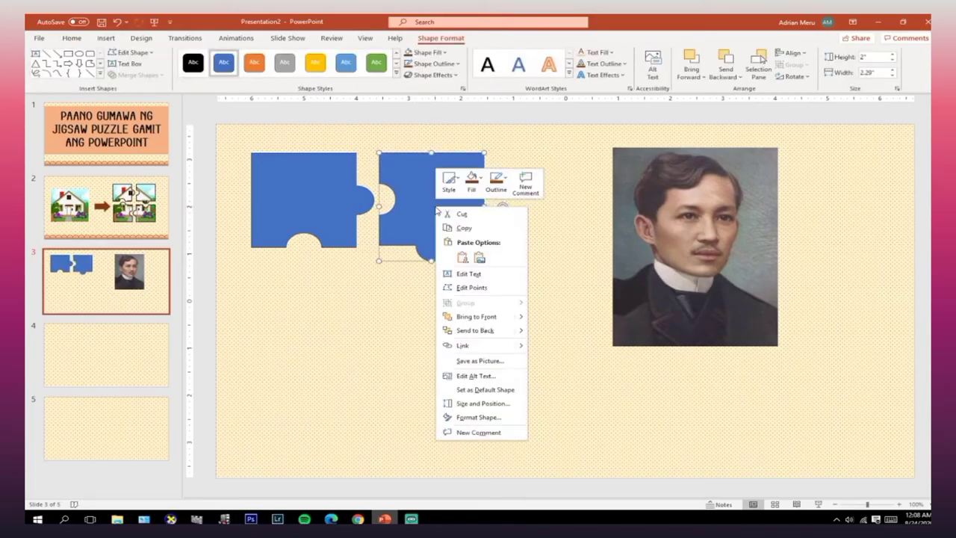
click(469, 233)
right_click(550, 241)
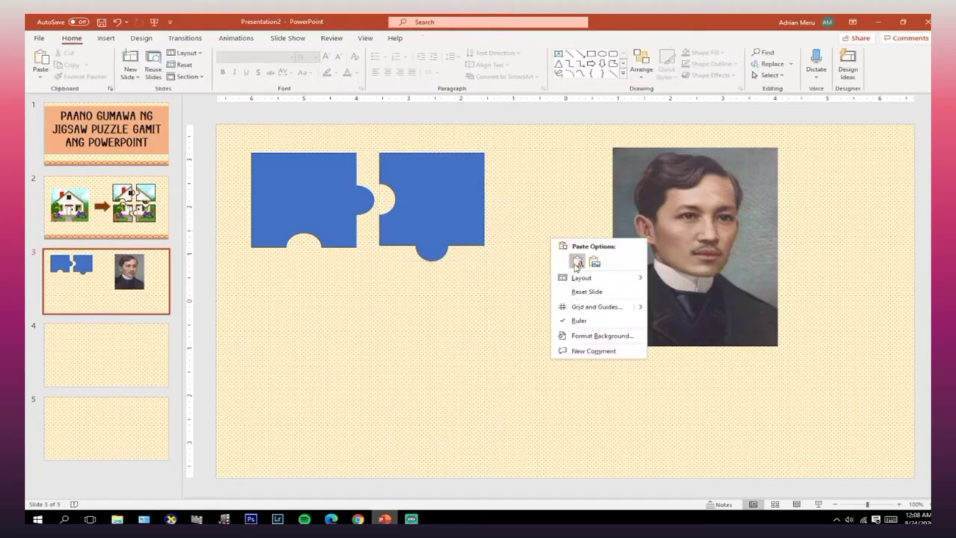
click(578, 267)
drag(440, 242, 433, 355)
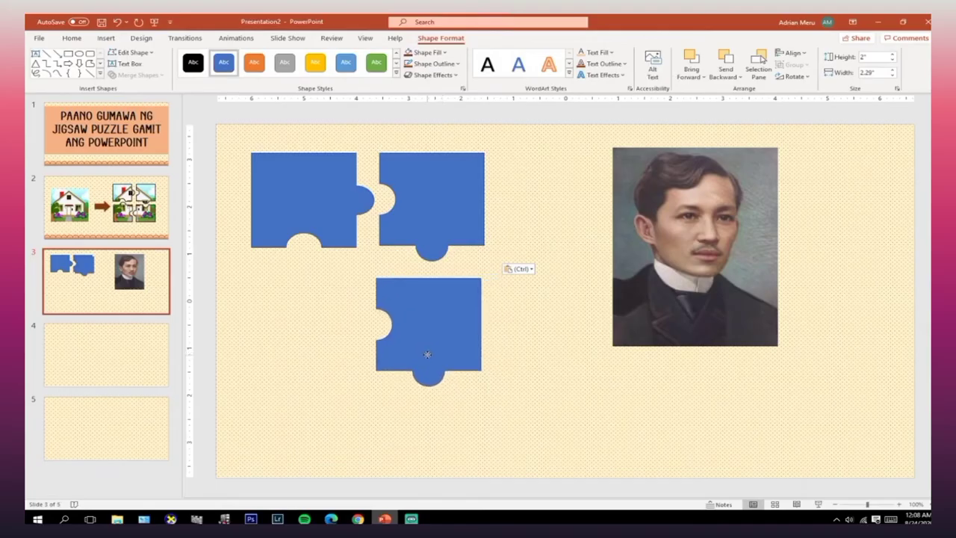
Rotate the copy 90° right and position it under the right piece
click(795, 77)
click(802, 91)
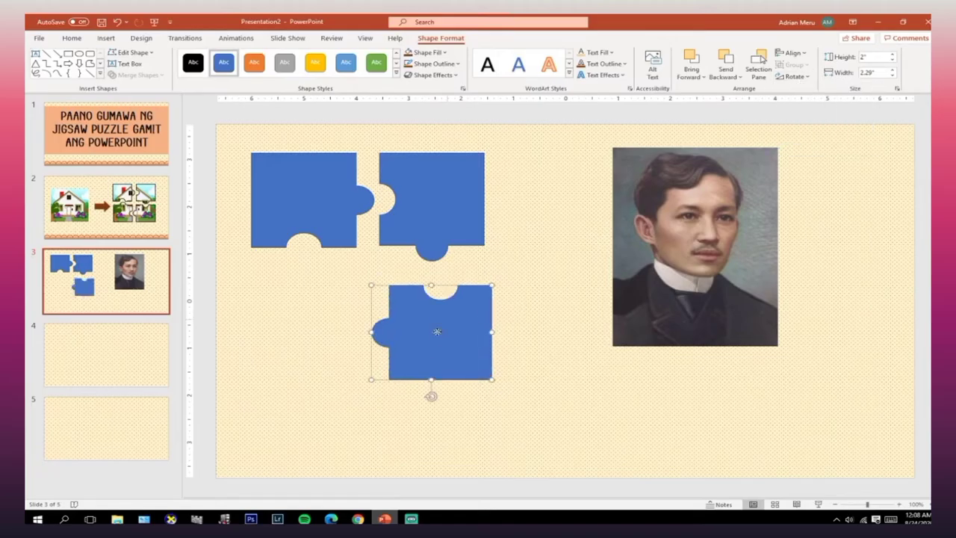
mouse_move(436, 331)
mouse_down()
mouse_move(429, 292)
mouse_move(428, 328)
mouse_up()
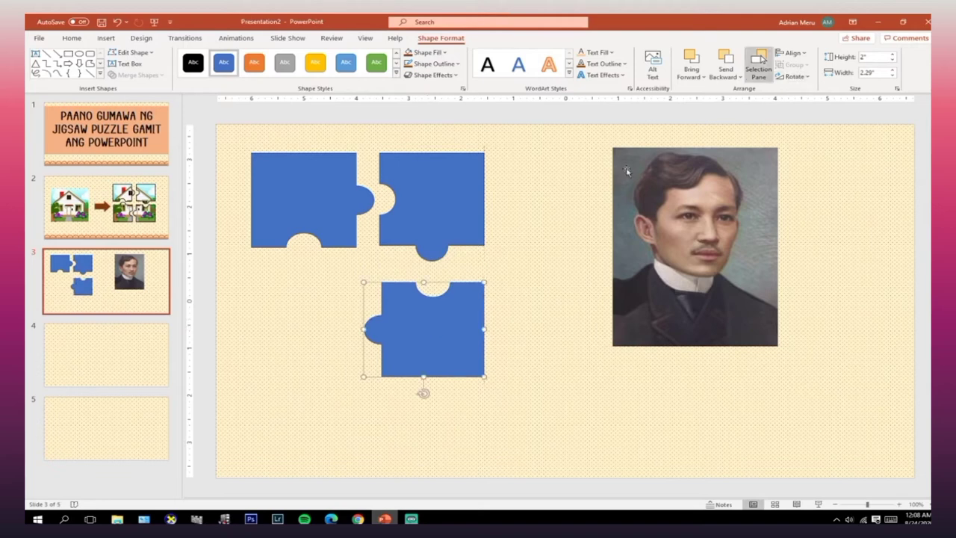
right_click(409, 337)
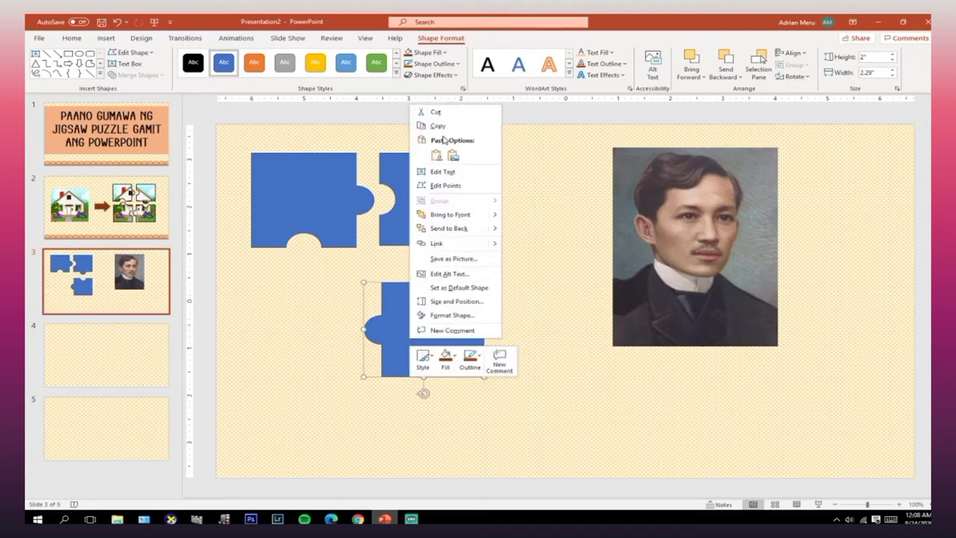
Paste another copy of the lower piece and move it to the lower left
key(Escape)
right_click(502, 286)
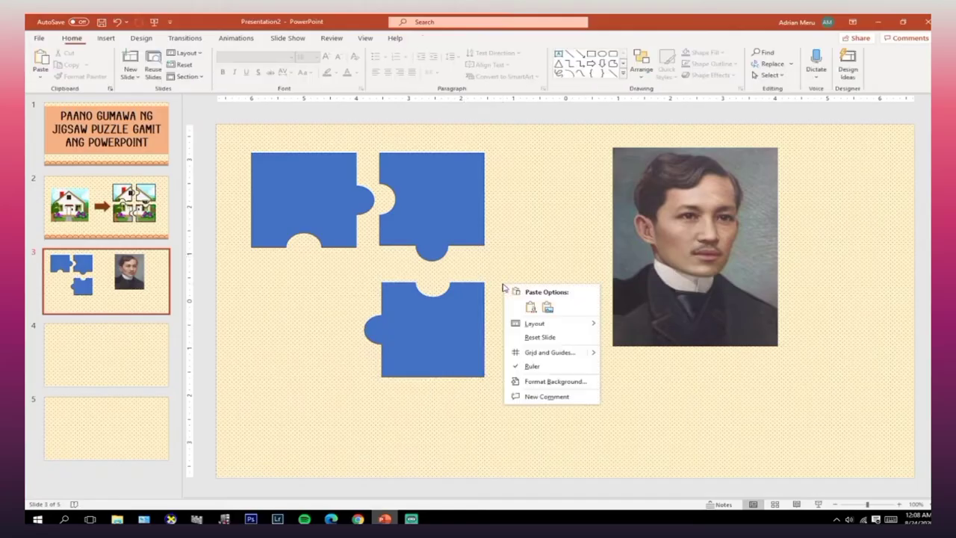
click(535, 308)
drag(449, 321, 313, 324)
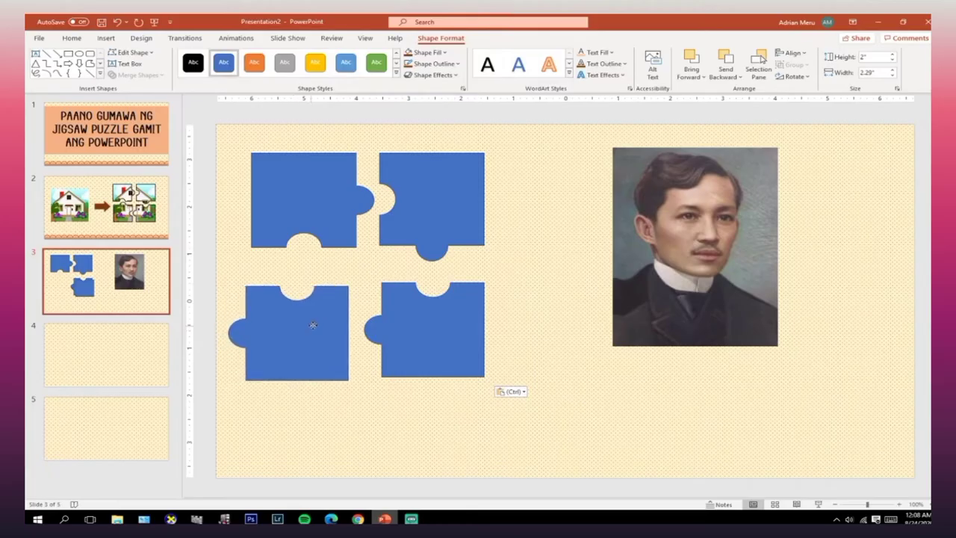
Rotate the lower-left copy 90° right, line up the bottom pieces, and shift the portrait left
click(793, 76)
click(810, 89)
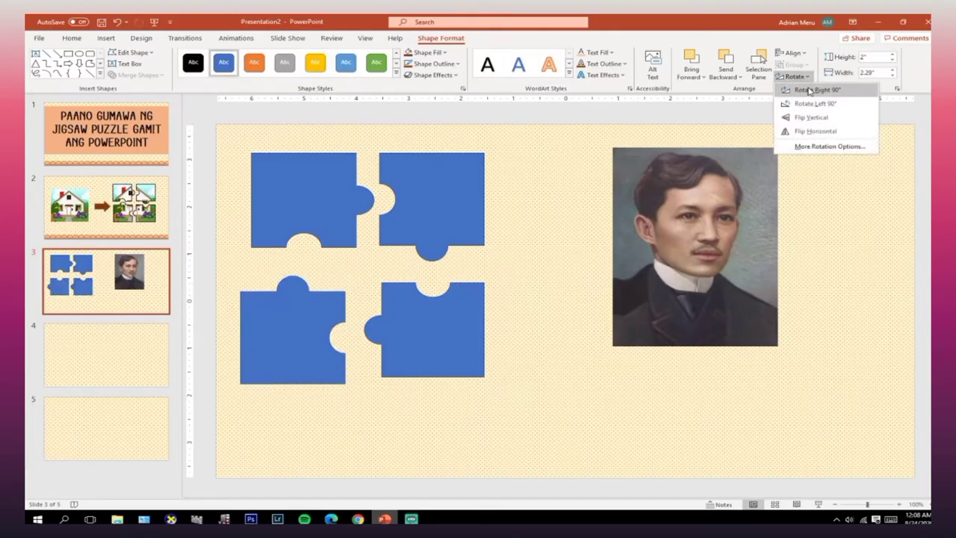
click(810, 90)
drag(303, 332, 314, 332)
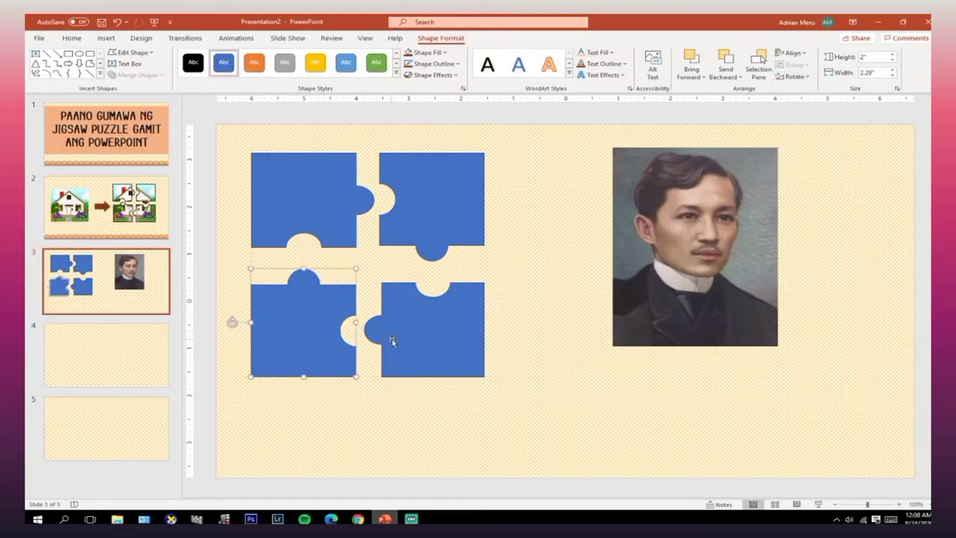
drag(391, 341, 395, 341)
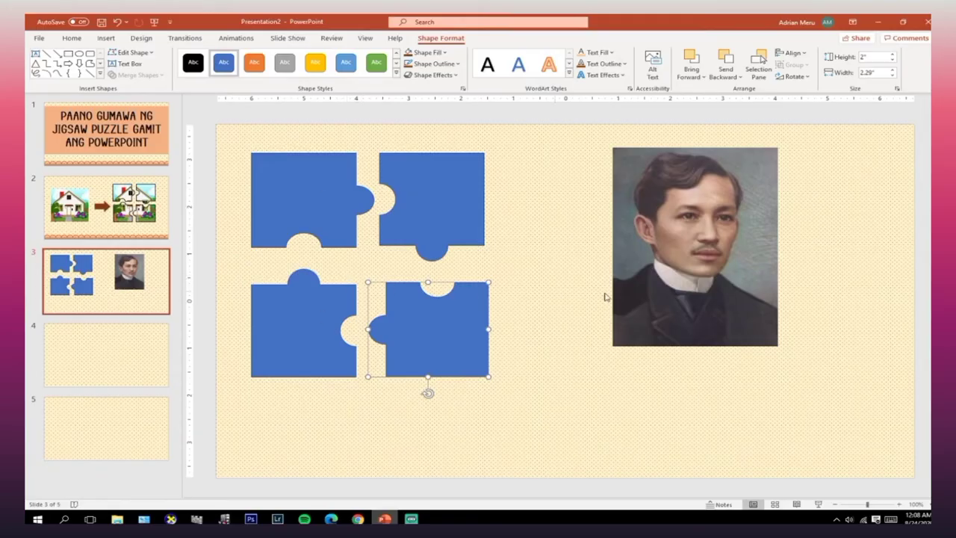
drag(654, 283, 605, 288)
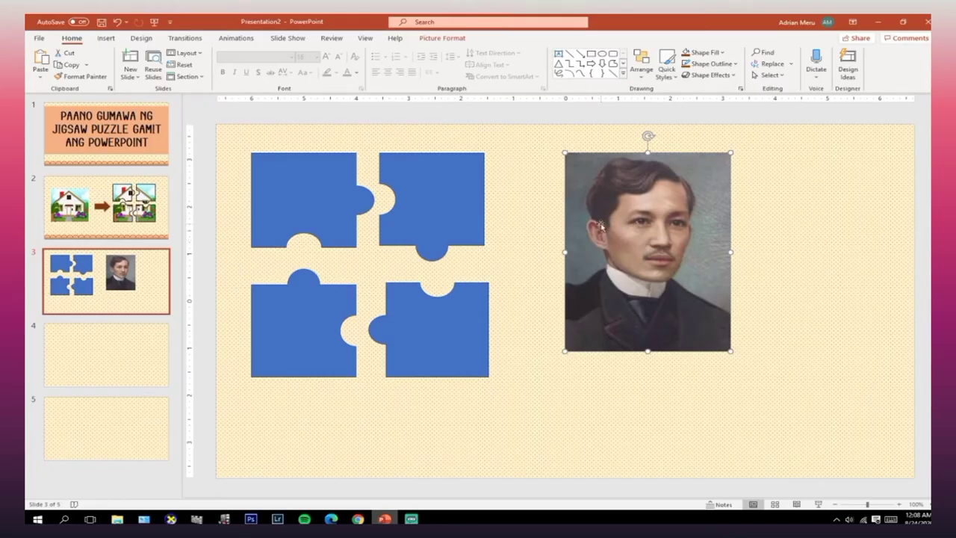
Roughly reposition the four puzzle pieces and enlarge the portrait photo by its corner
drag(277, 197, 298, 216)
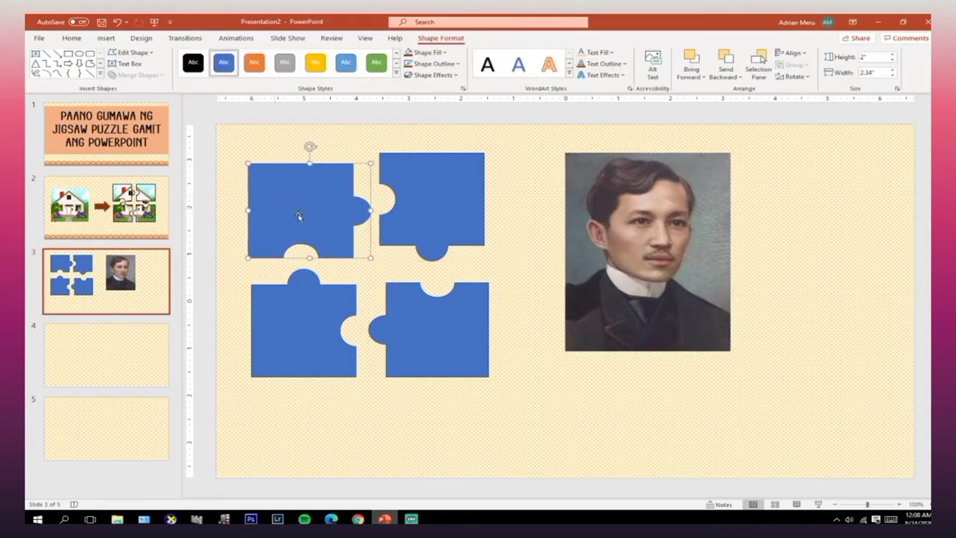
drag(396, 219, 412, 226)
drag(345, 306, 343, 303)
click(409, 316)
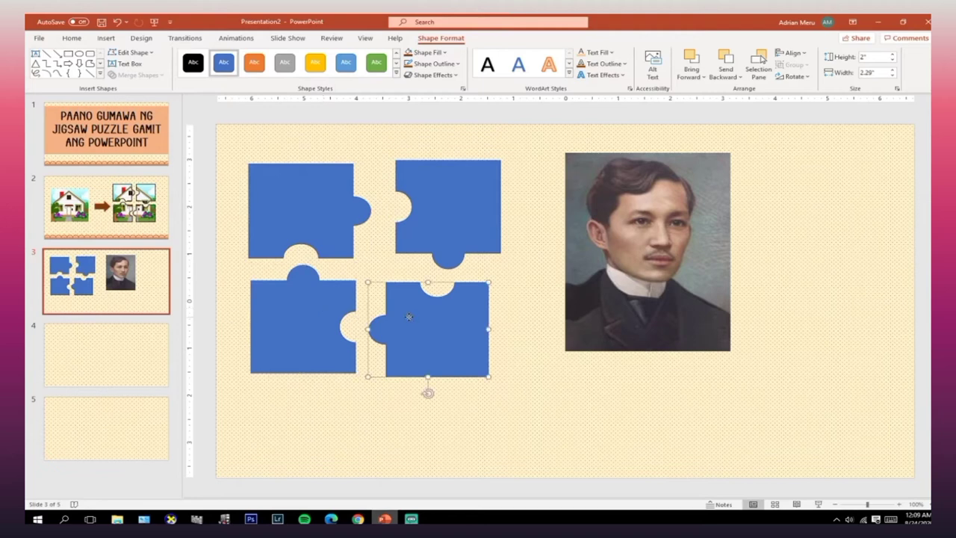
drag(409, 317, 412, 313)
click(634, 240)
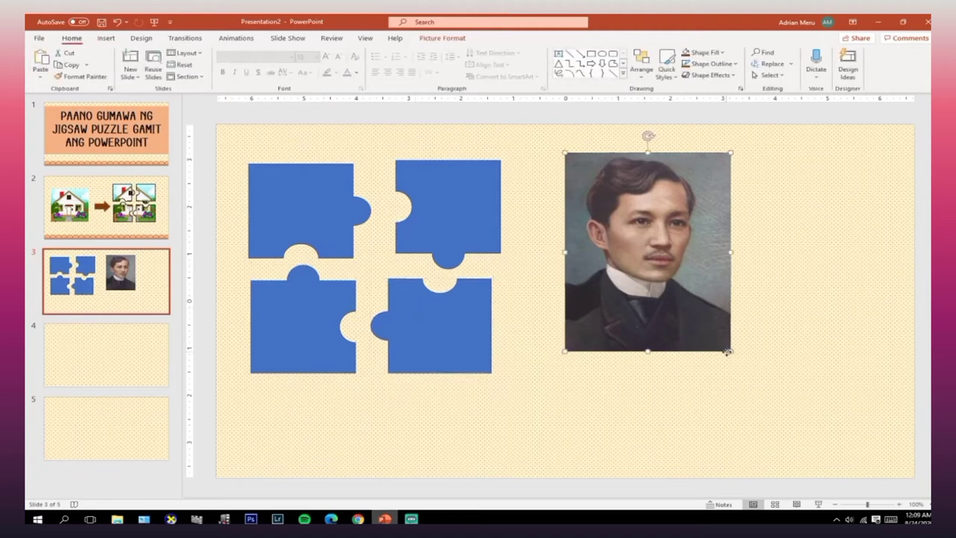
drag(729, 351, 751, 376)
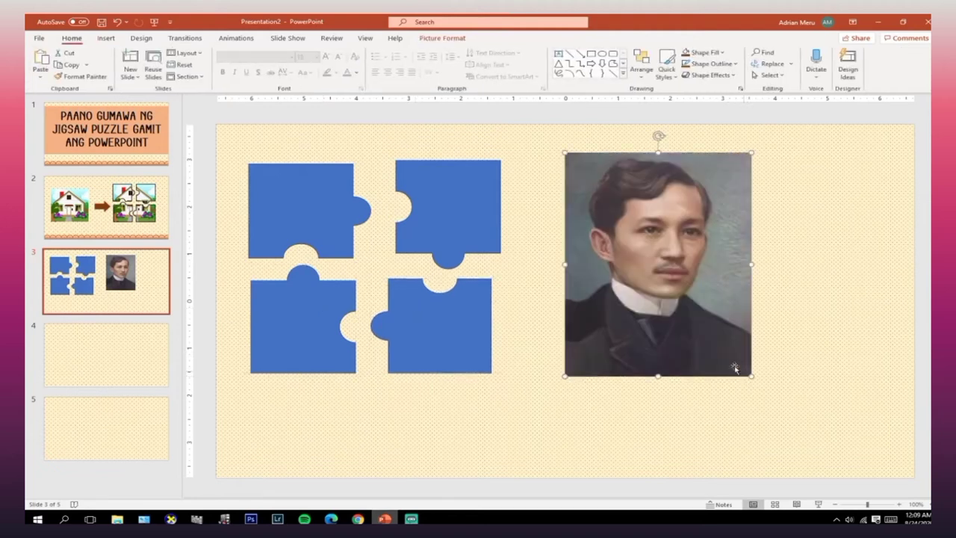
Slot the pieces together into a solid square, fine-tuning the bottom-right piece with arrow keys
drag(303, 236, 297, 226)
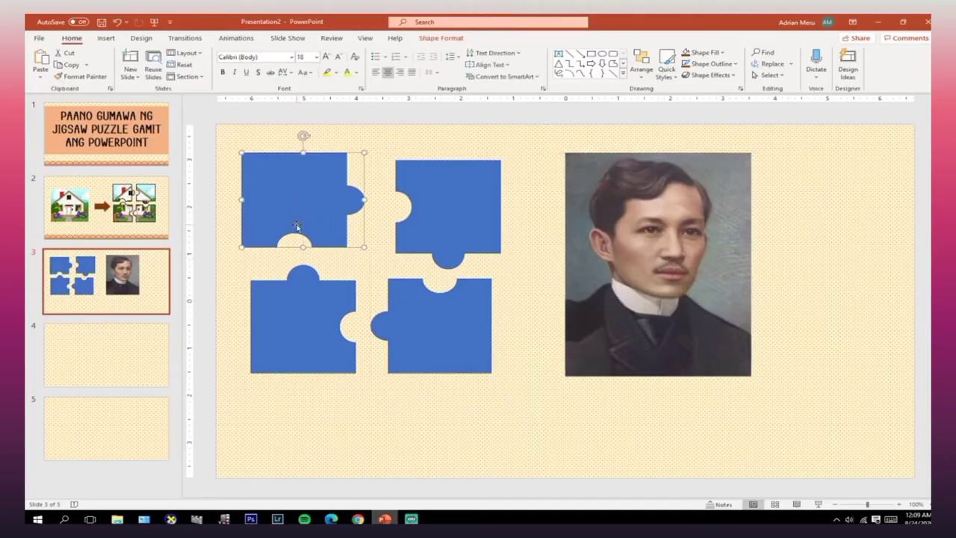
drag(289, 294, 277, 262)
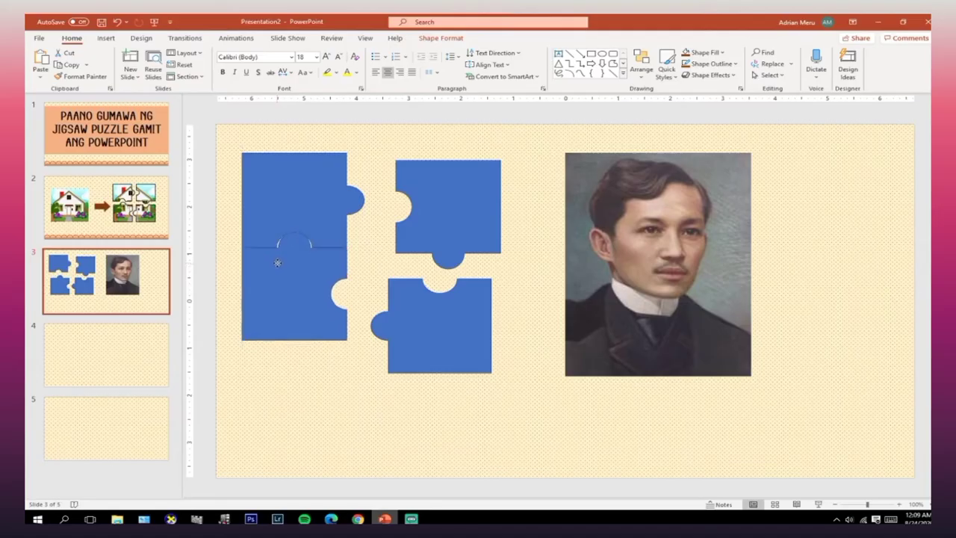
drag(488, 235, 439, 230)
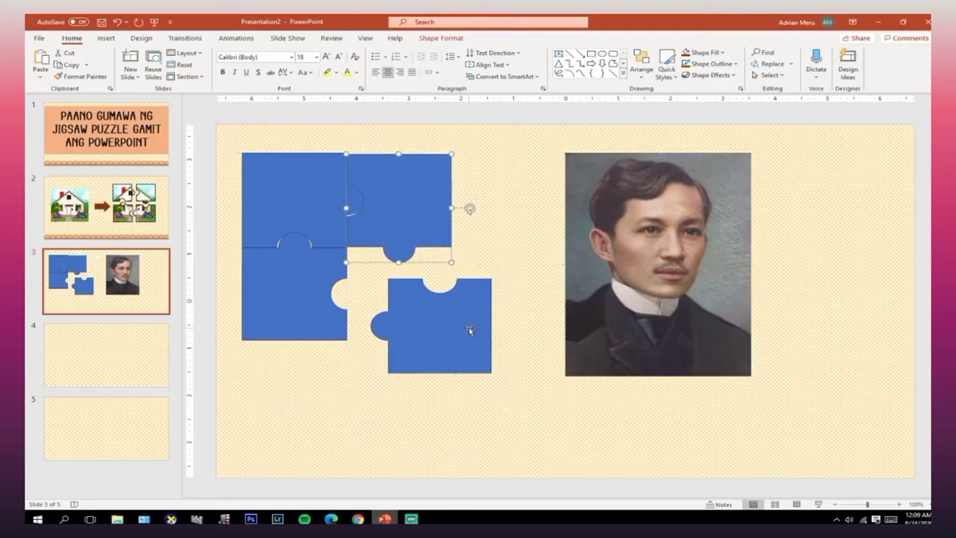
drag(470, 329, 429, 301)
key(Left)
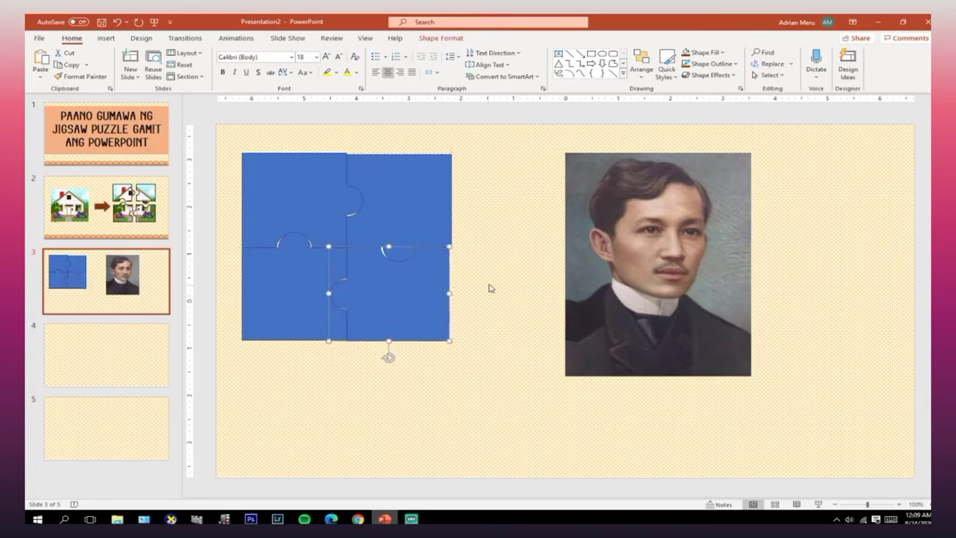
key(Right)
key(Right)
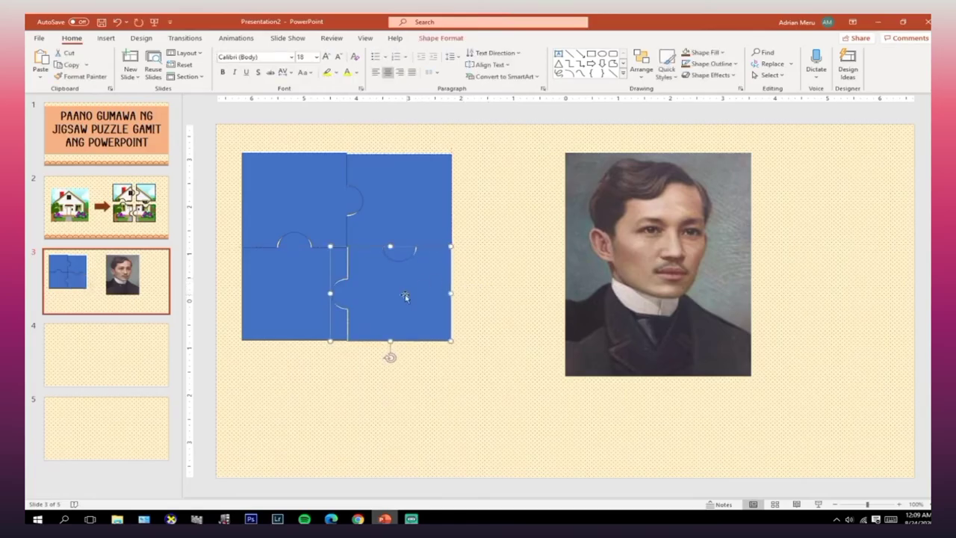
drag(329, 294, 330, 293)
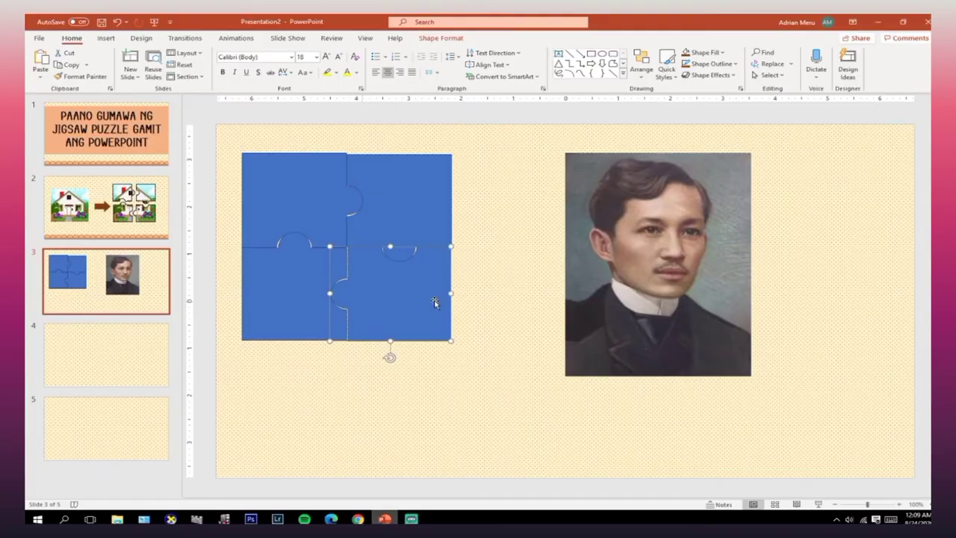
click(512, 264)
click(442, 273)
click(487, 270)
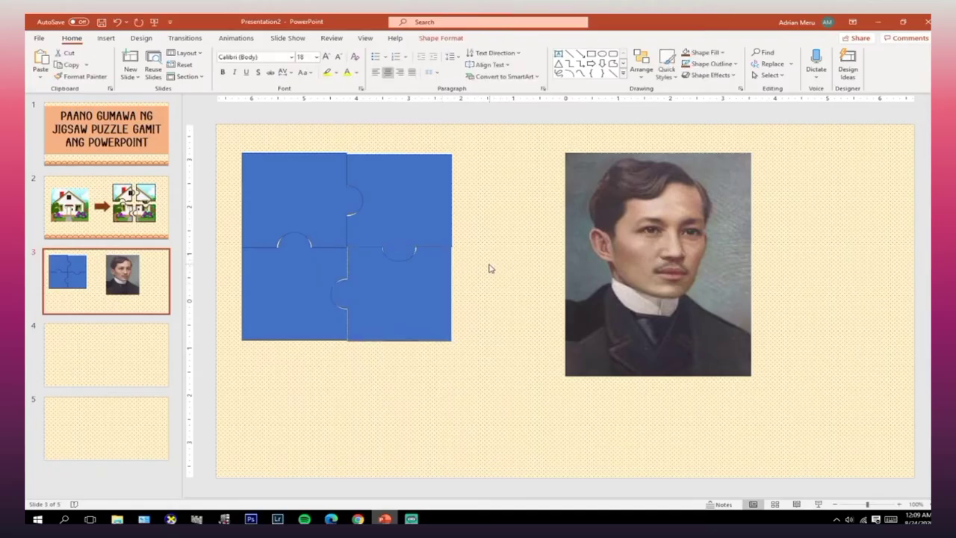
Drag the portrait onto the assembled puzzle square
click(300, 210)
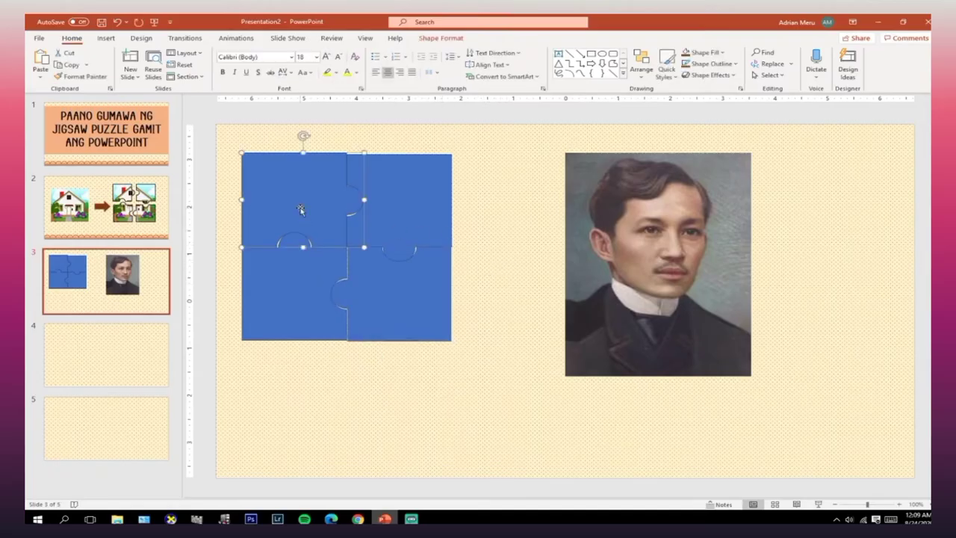
click(553, 251)
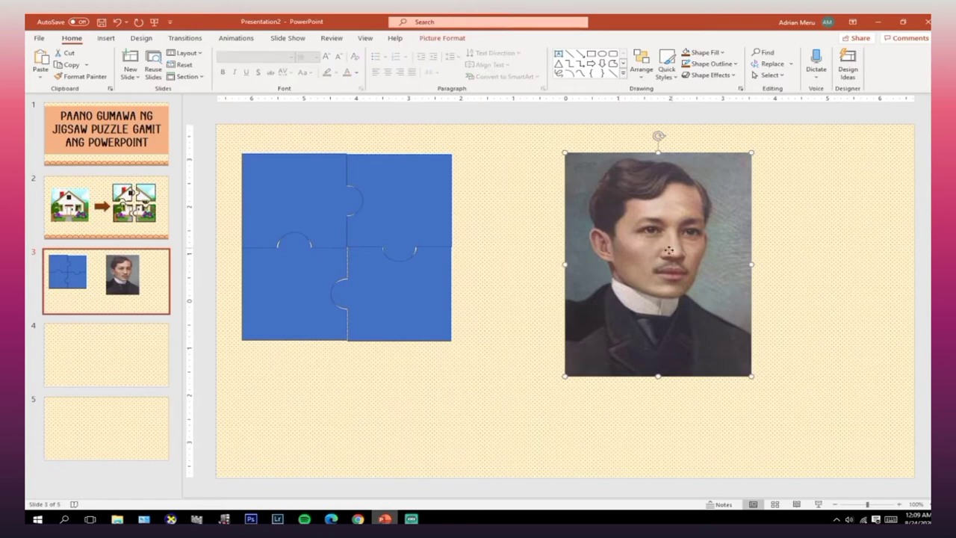
mouse_move(640, 252)
mouse_down()
mouse_move(558, 270)
mouse_move(584, 288)
mouse_up()
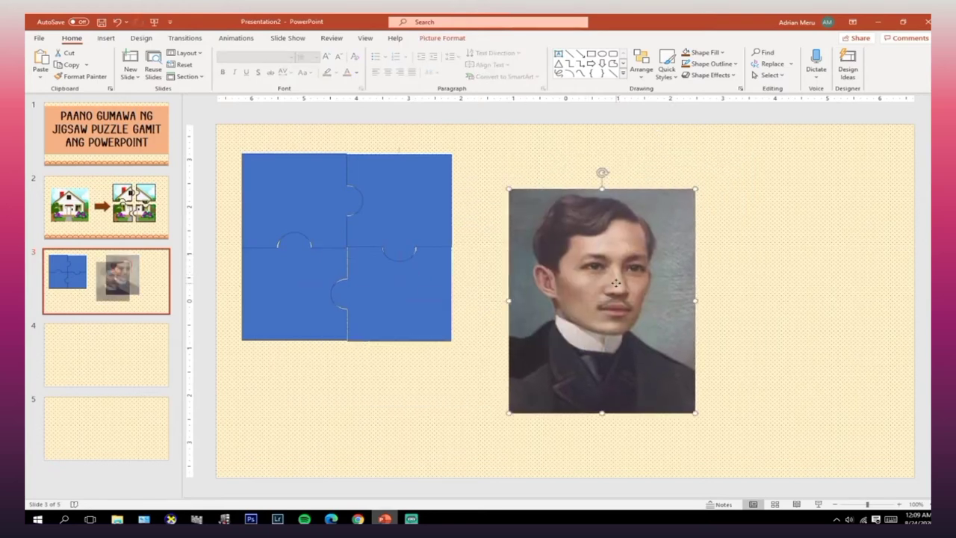
right_click(618, 284)
click(678, 381)
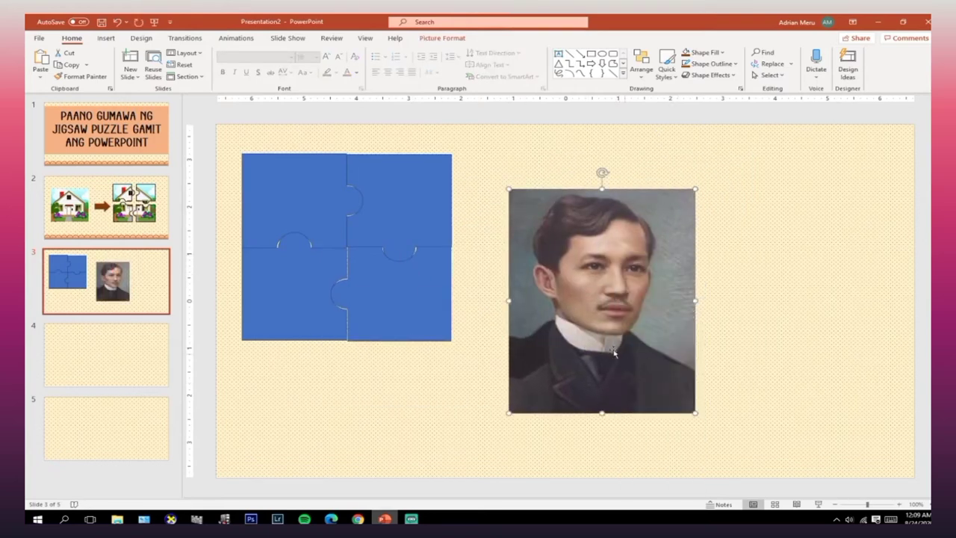
drag(549, 351, 282, 316)
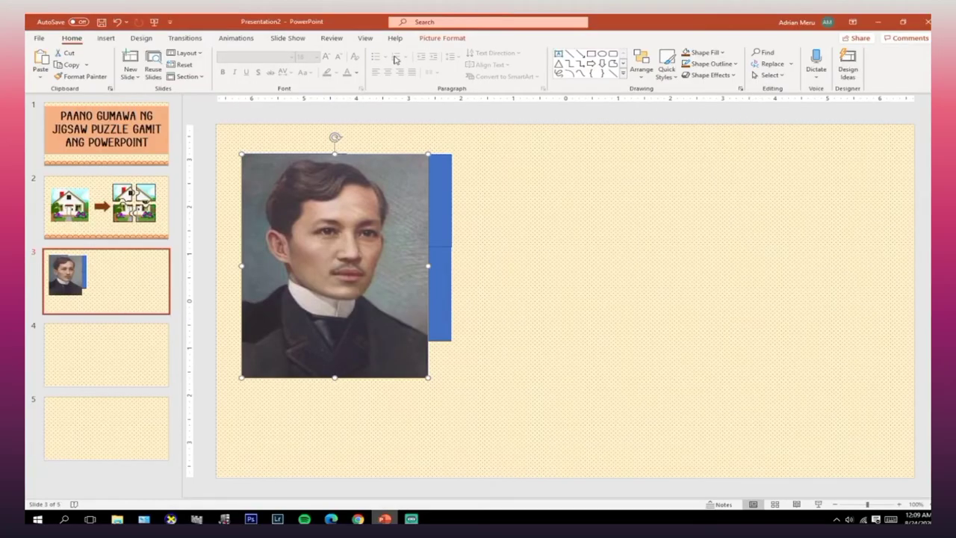
Crop the portrait's bottom to the puzzle's height and stretch it to 4" wide
click(423, 38)
click(829, 61)
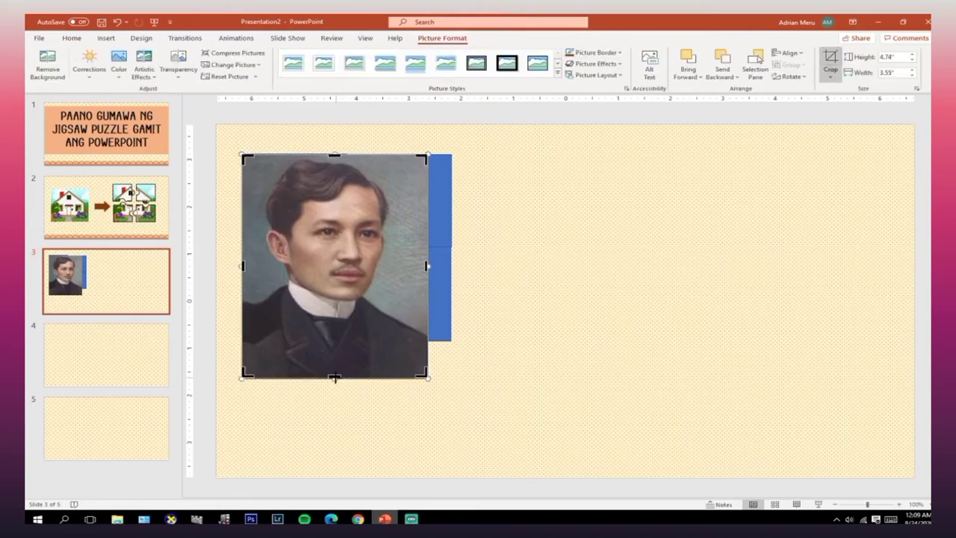
drag(334, 378, 339, 338)
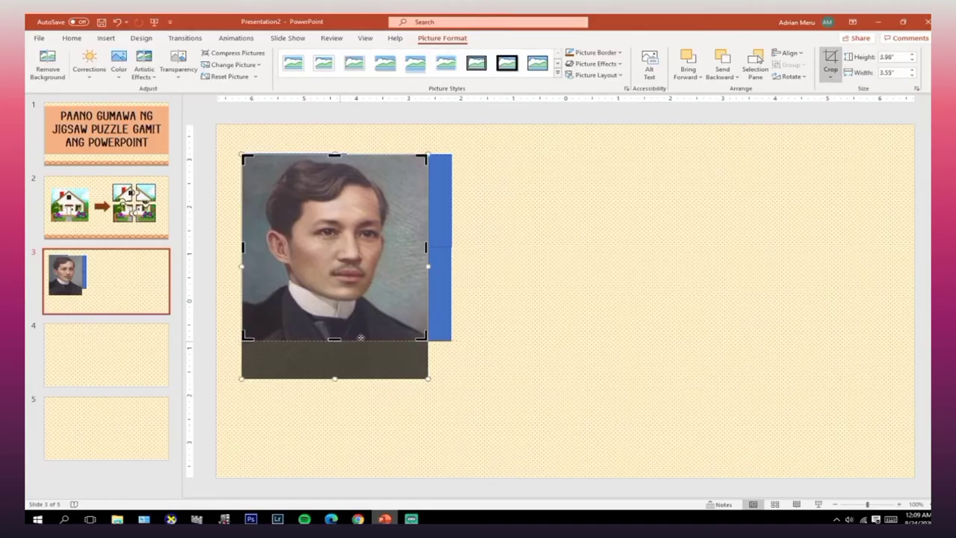
click(465, 288)
click(431, 250)
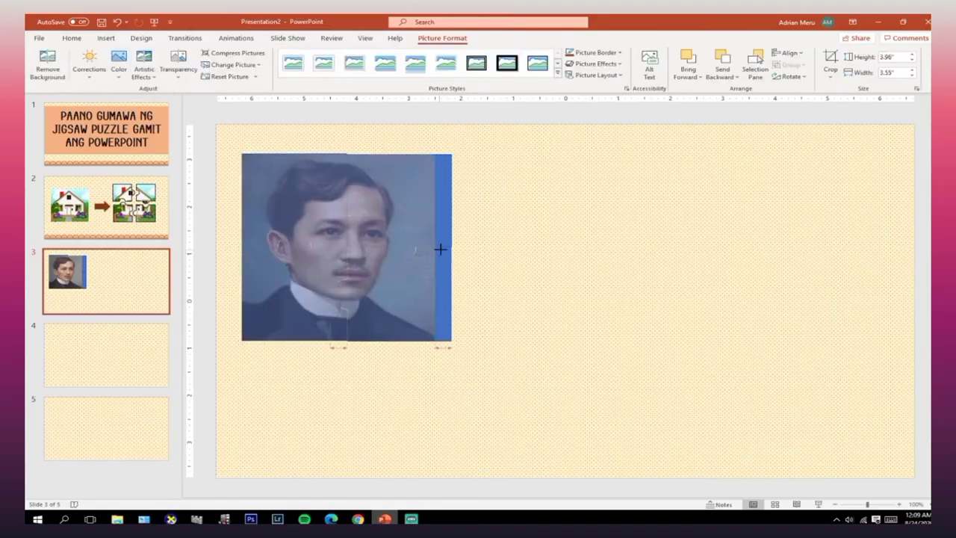
drag(432, 249, 452, 249)
click(508, 252)
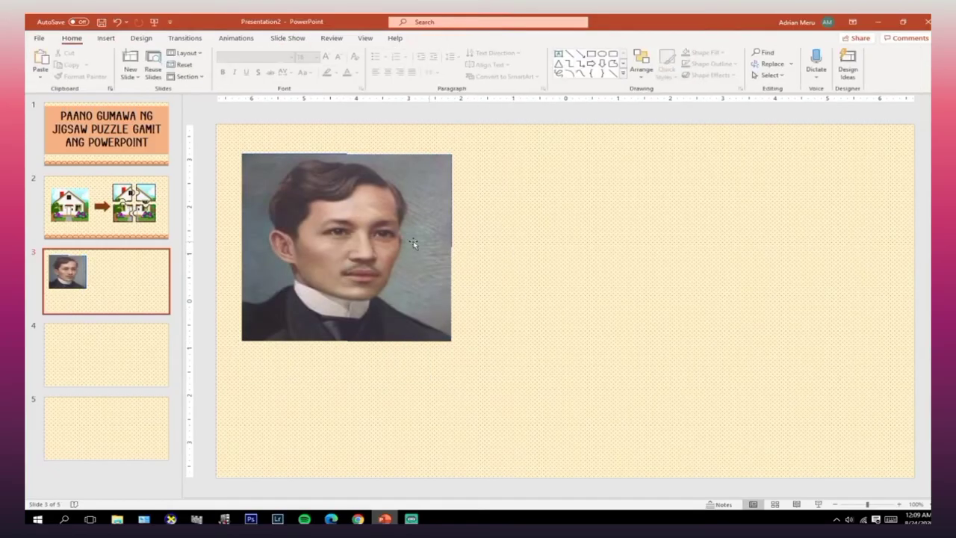
Move the portrait off the puzzle to the right and copy it
drag(287, 209, 532, 213)
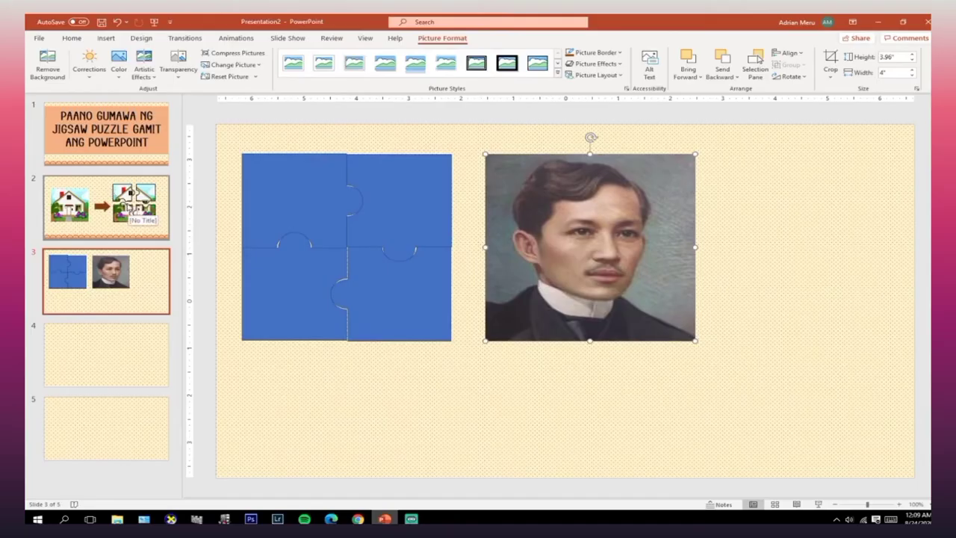
drag(500, 244, 524, 248)
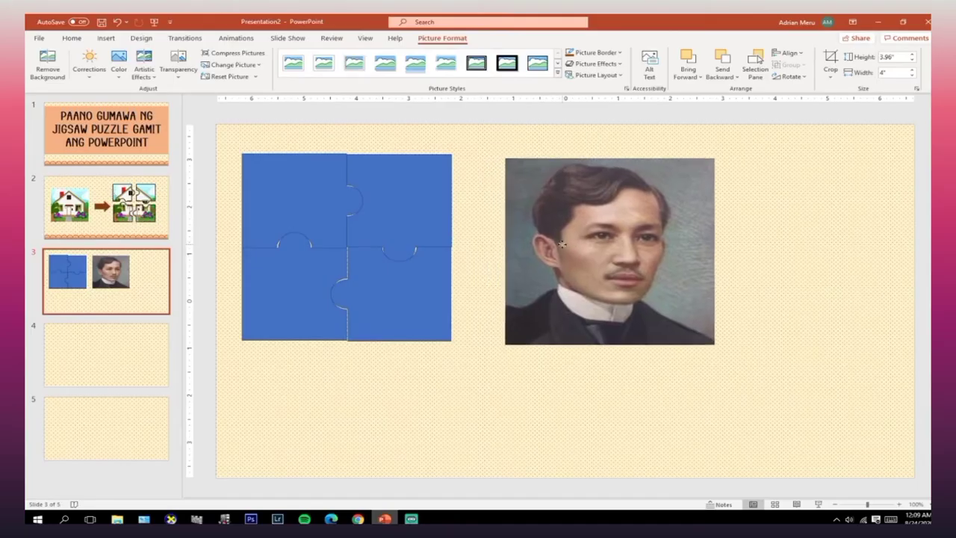
click(298, 213)
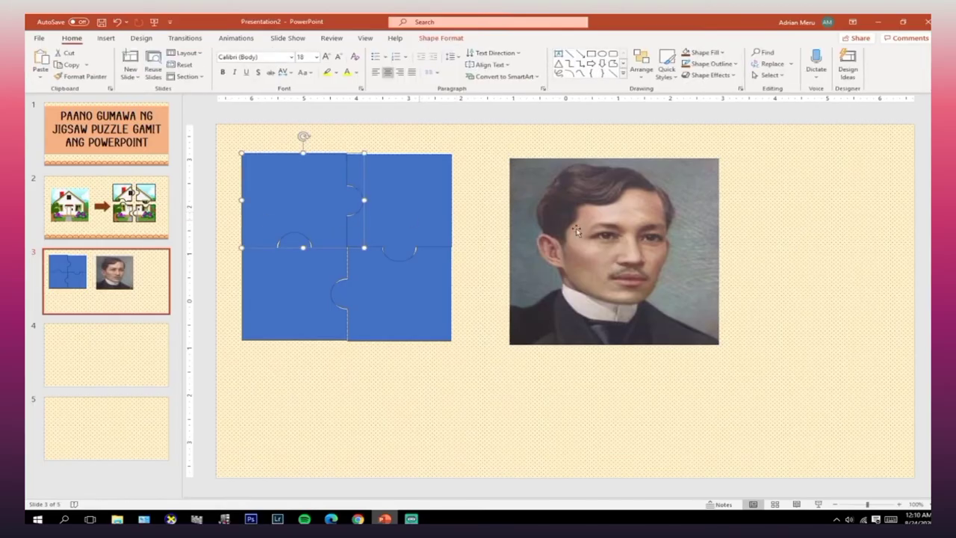
click(630, 234)
right_click(629, 234)
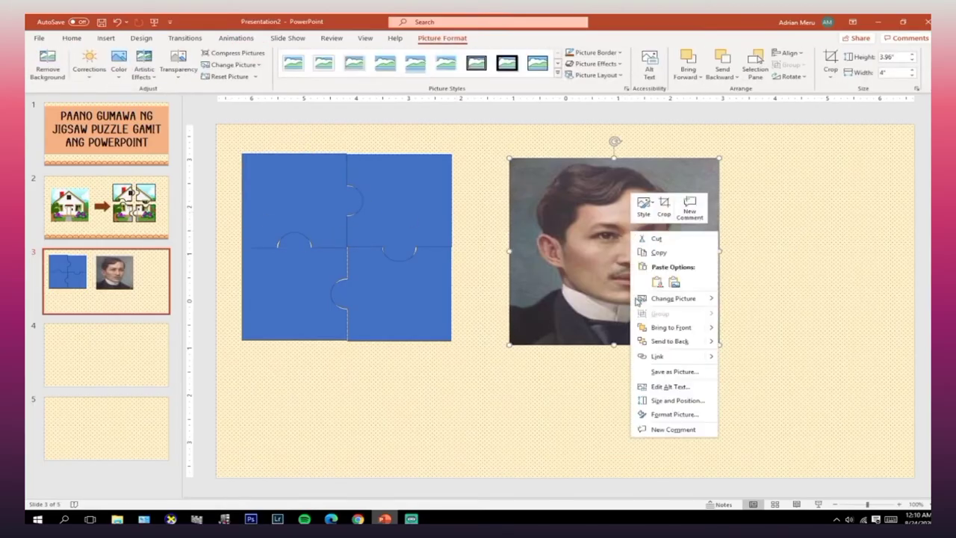
mouse_move(636, 299)
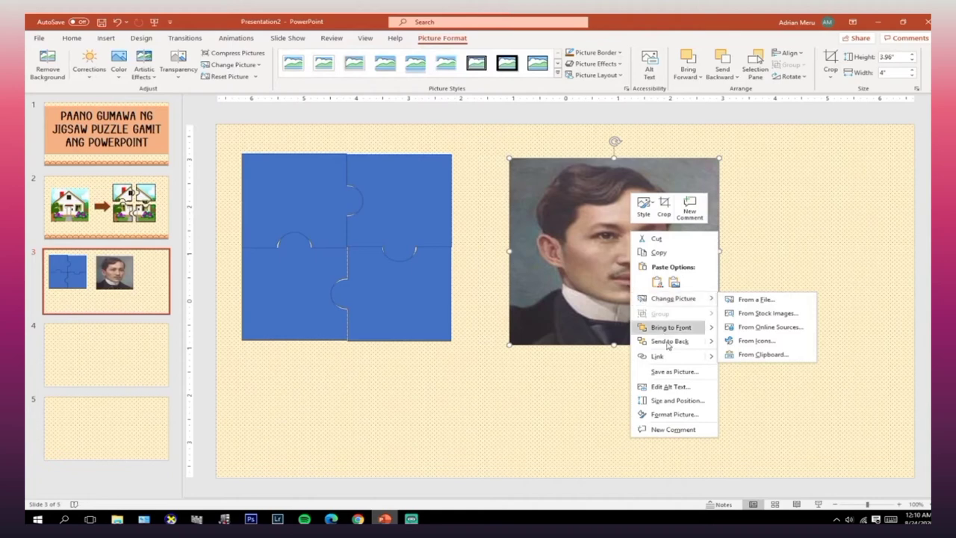
click(660, 253)
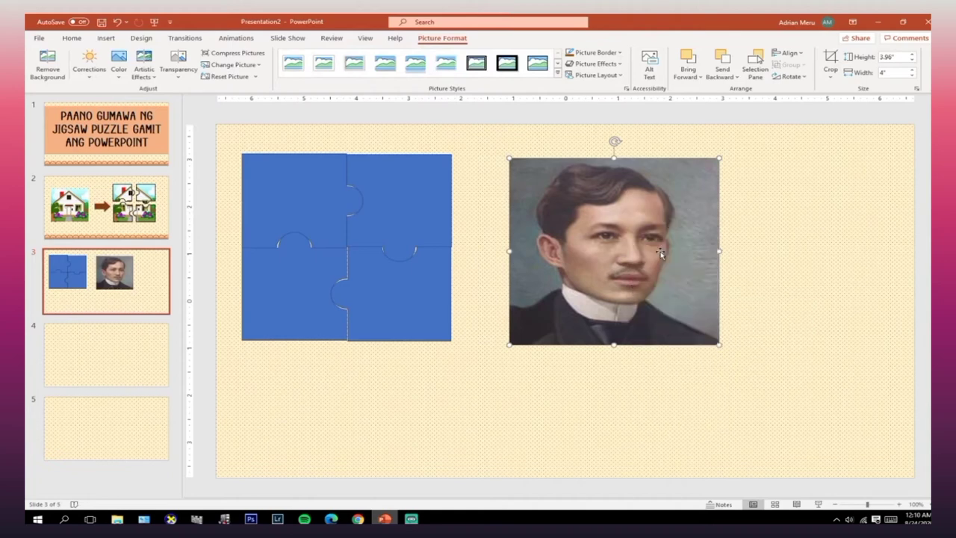
Paste three portrait copies and stack them onto the right-hand portrait
right_click(798, 254)
click(822, 277)
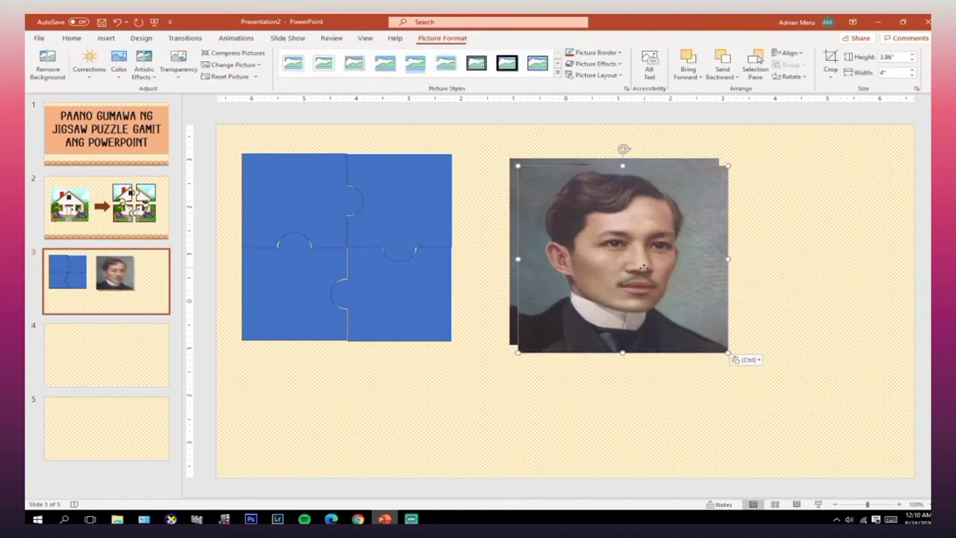
drag(581, 316, 792, 313)
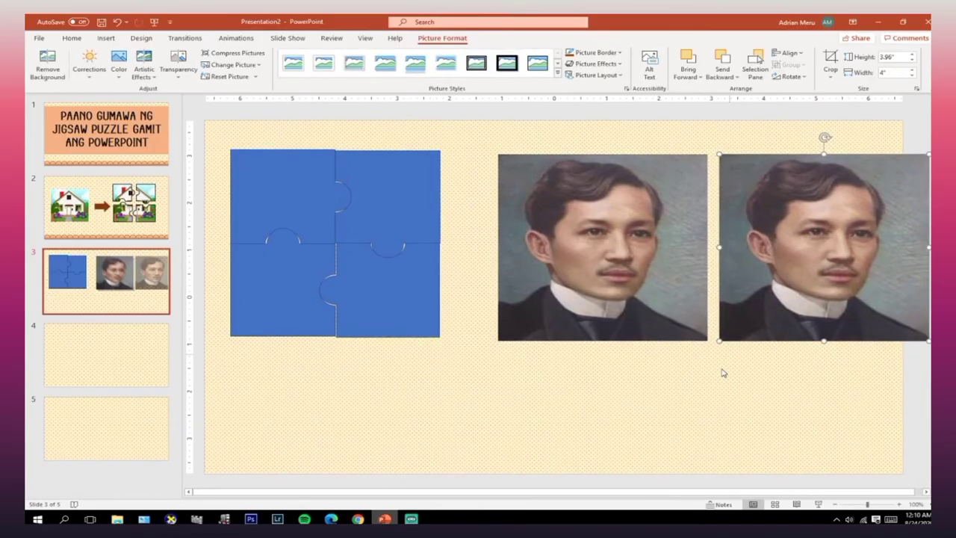
right_click(722, 369)
click(749, 392)
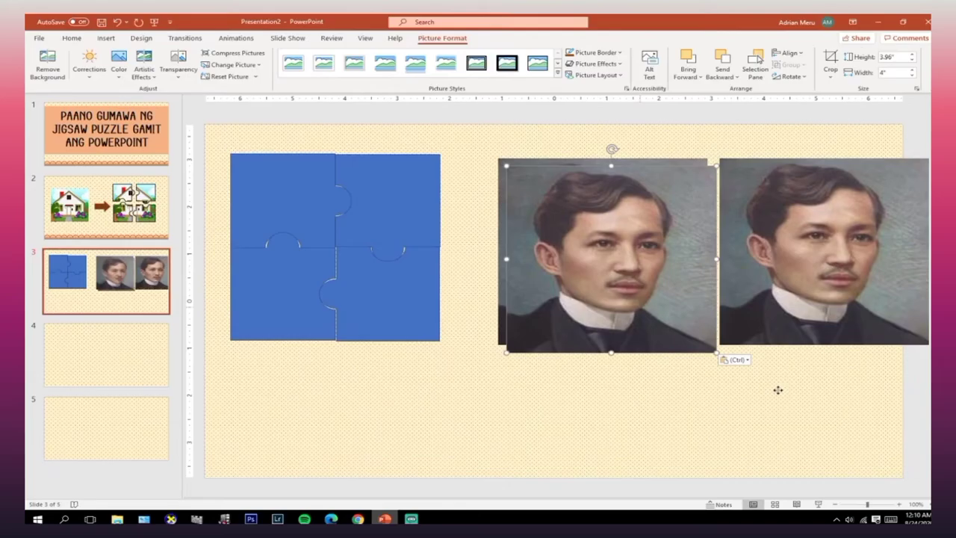
drag(605, 262, 826, 310)
right_click(644, 438)
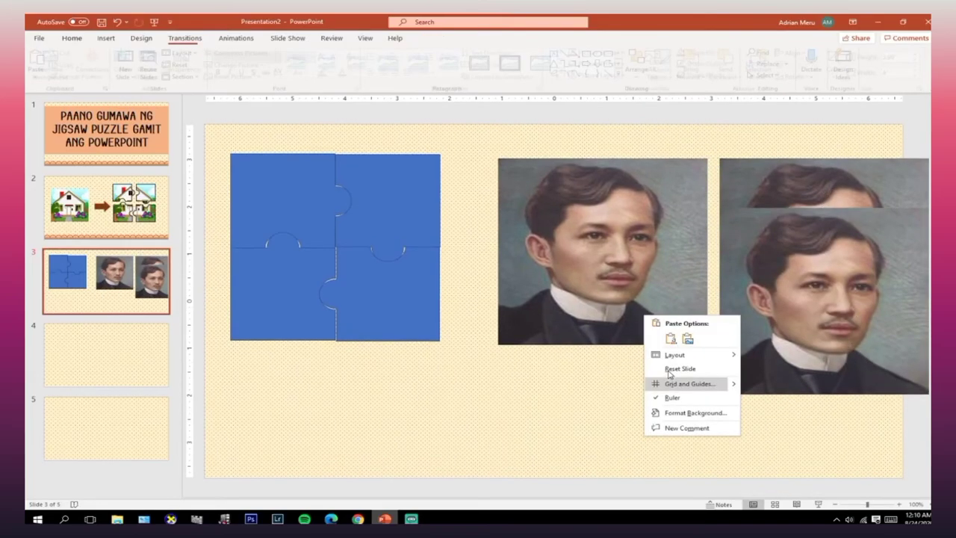
click(671, 339)
drag(617, 295, 831, 364)
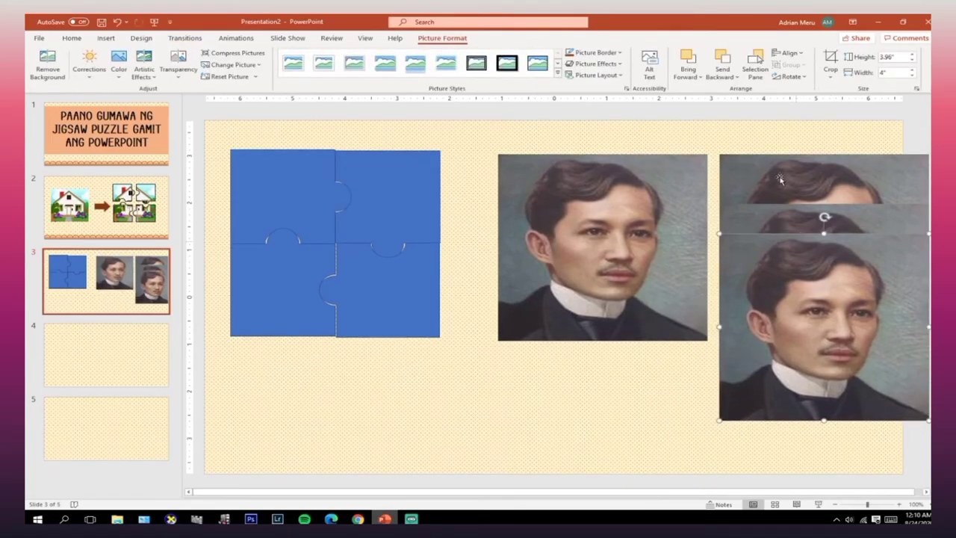
Shift the middle portrait left and pull the top-left puzzle piece out of the square
drag(667, 241, 591, 251)
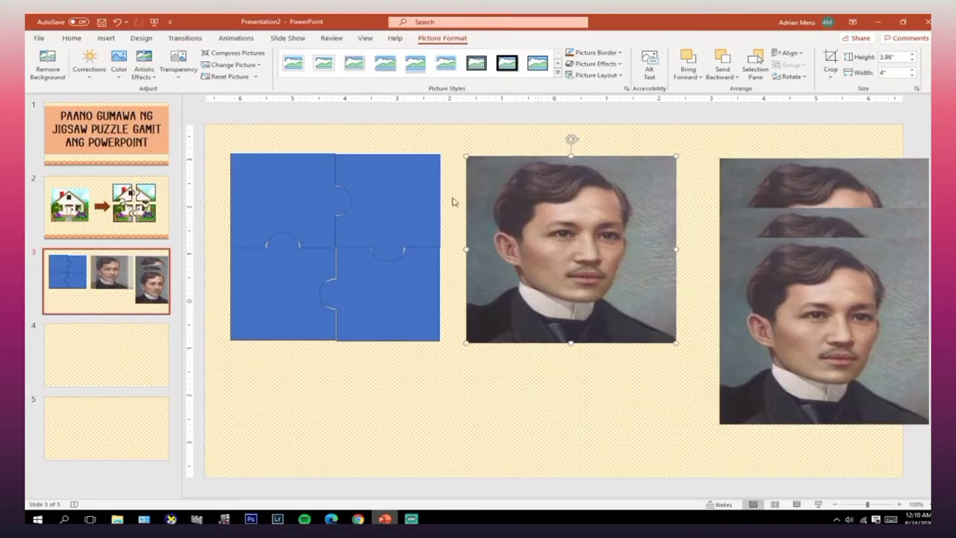
click(283, 178)
drag(283, 178, 265, 156)
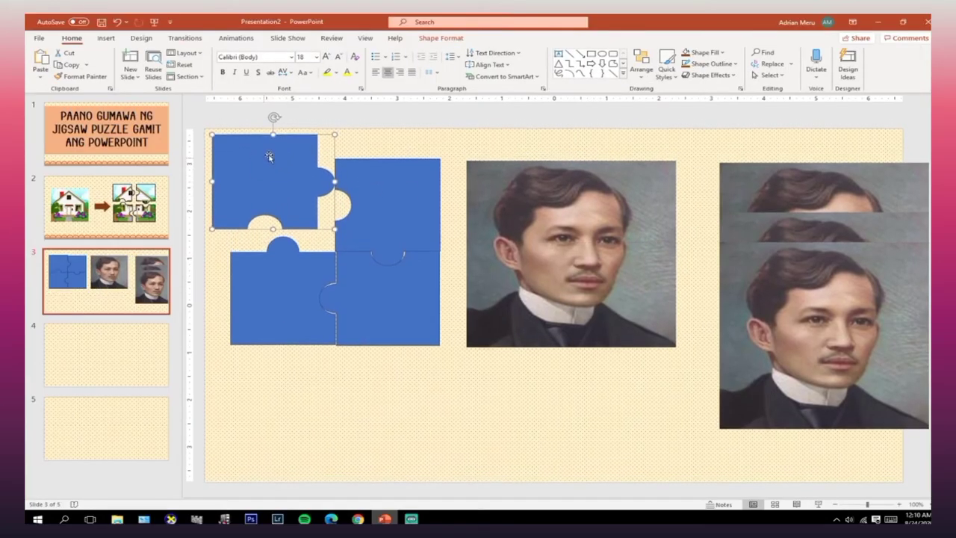
drag(265, 156, 254, 164)
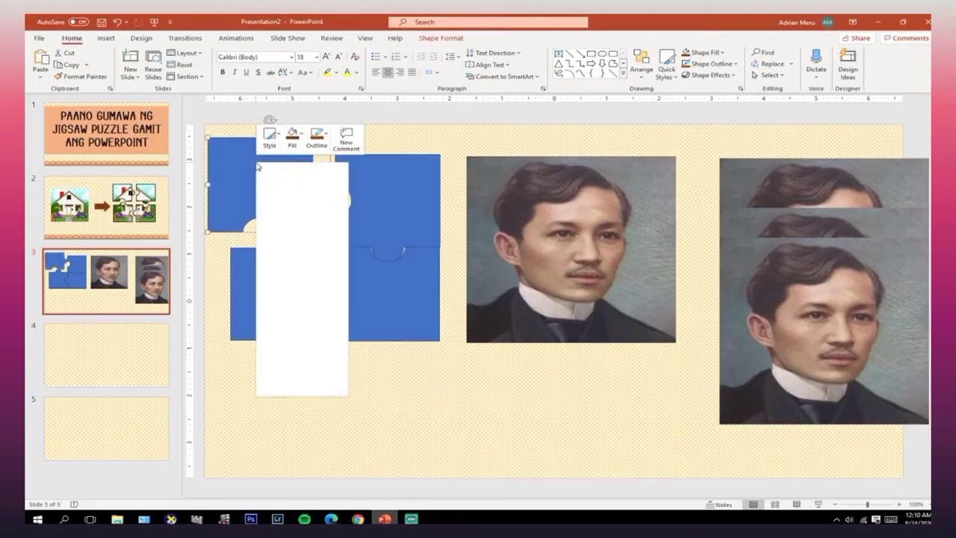
Send the top-left blue piece to back and lay it over the middle portrait's upper-left corner
right_click(254, 162)
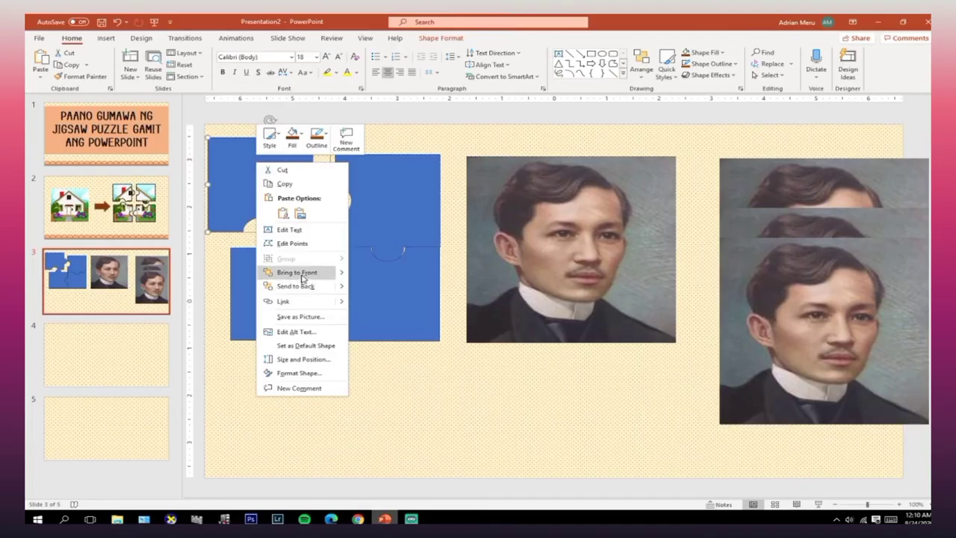
click(298, 285)
drag(237, 182, 497, 202)
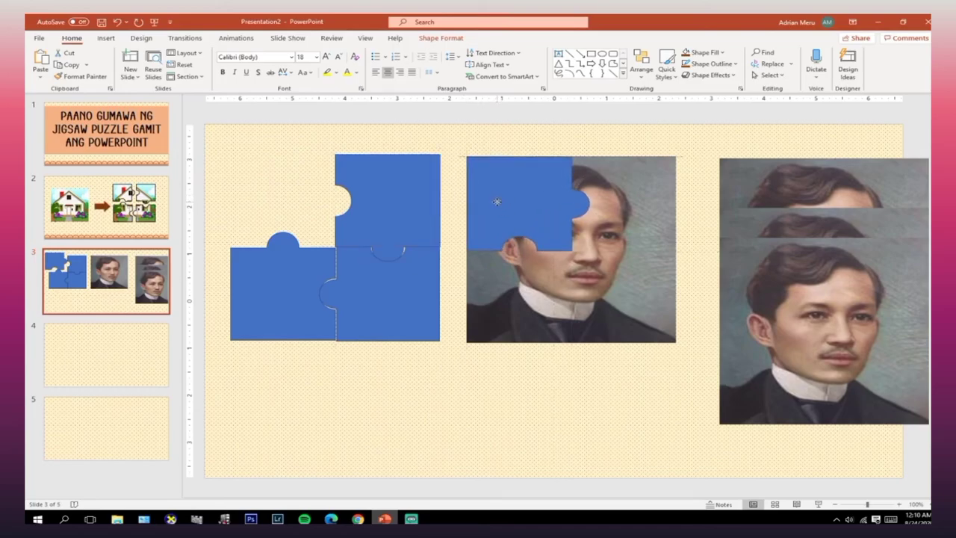
click(496, 202)
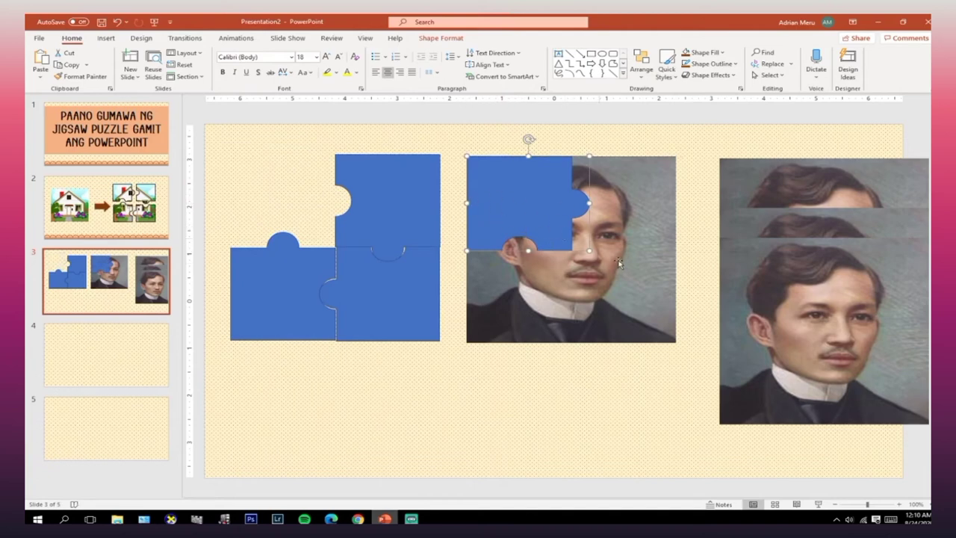
Intersect the middle portrait with the blue piece via Merge Shapes, then undo the result
click(618, 261)
click(562, 380)
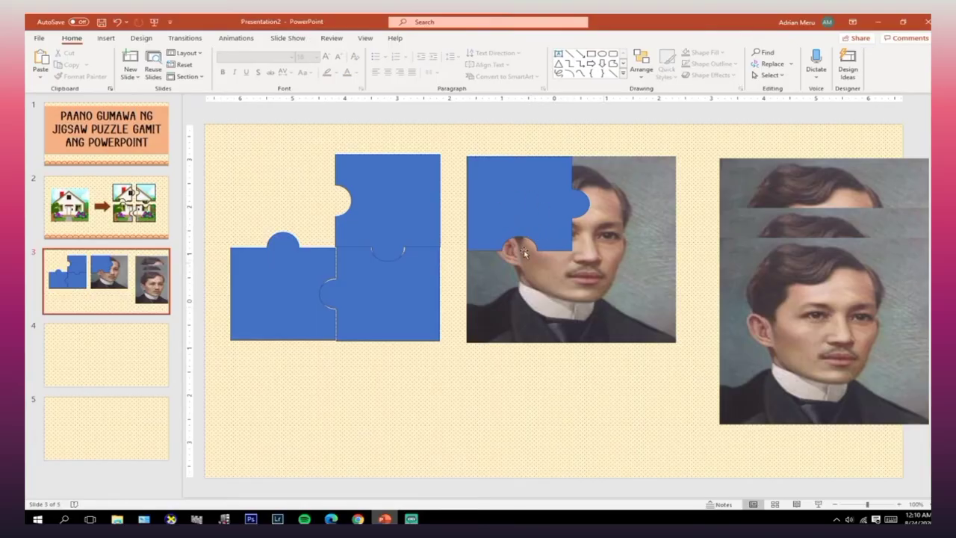
click(566, 293)
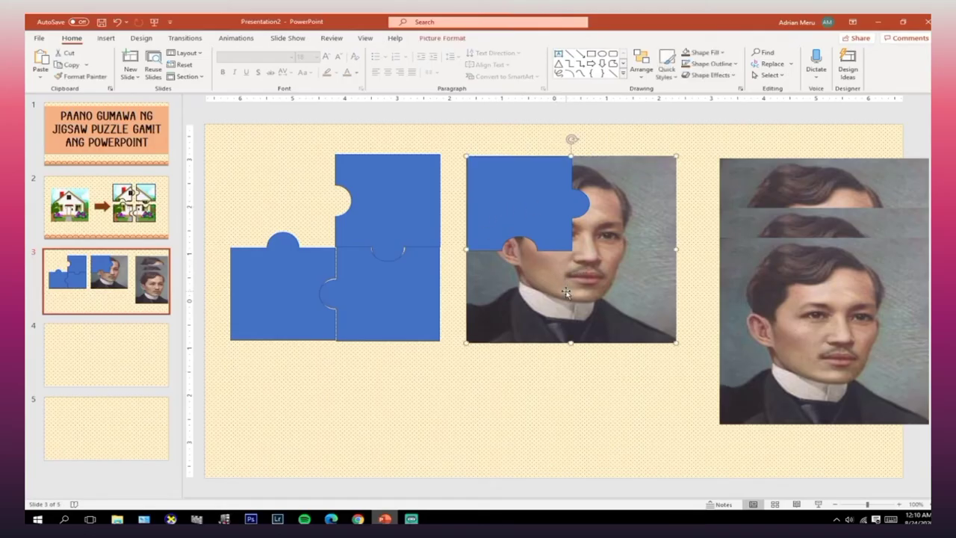
shift+click(551, 202)
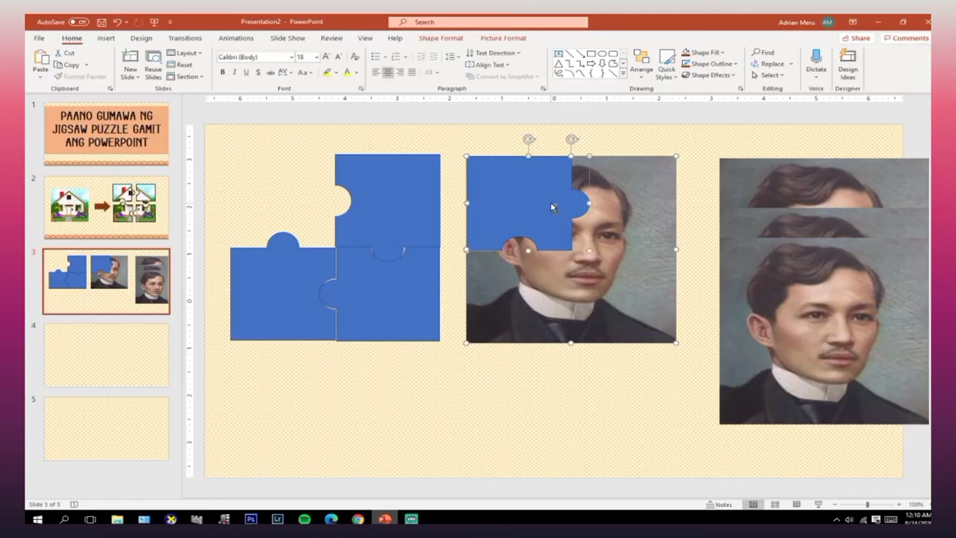
click(447, 41)
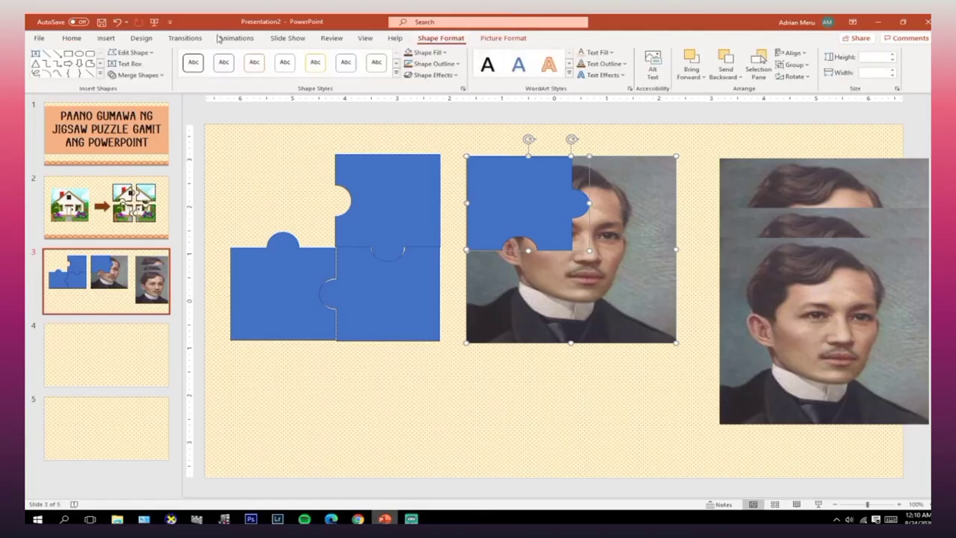
click(137, 76)
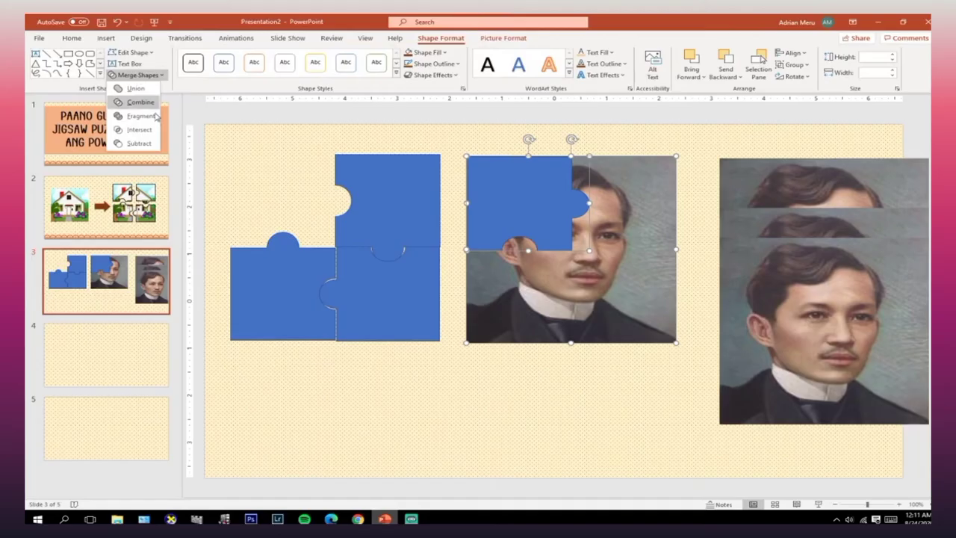
click(142, 130)
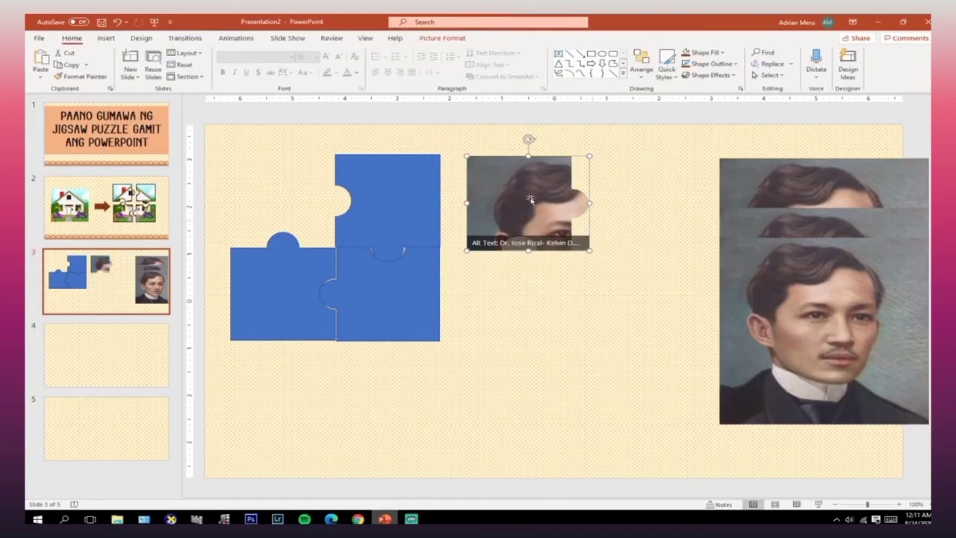
drag(502, 189, 523, 188)
click(530, 187)
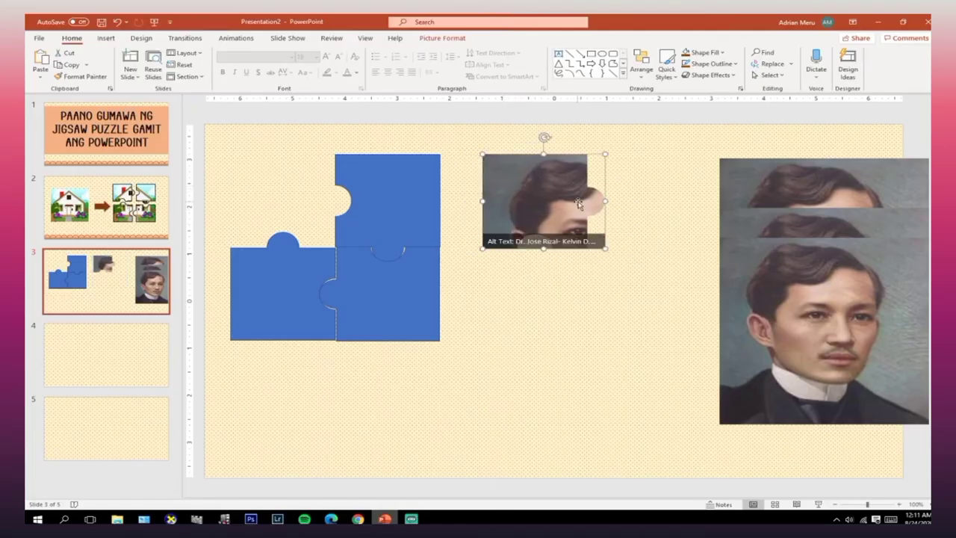
key(ctrl+z)
key(ctrl+z)
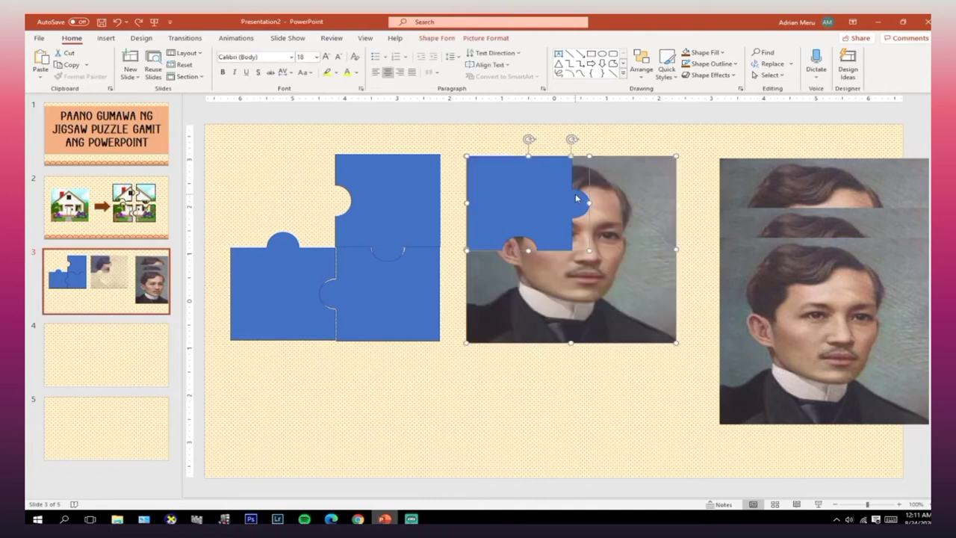
Reapply Merge Shapes > Intersect and move the photo piece below the blue pieces
click(535, 361)
click(567, 288)
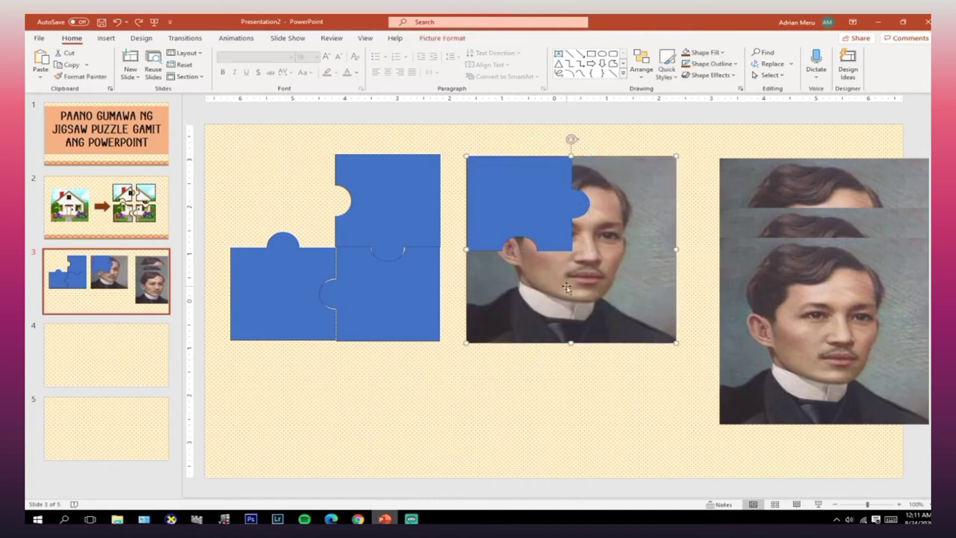
shift+click(524, 210)
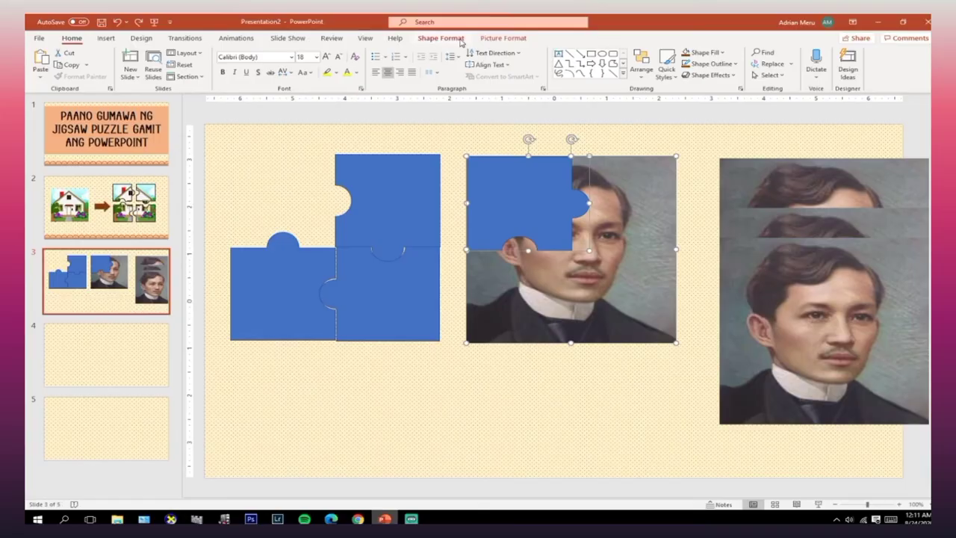
click(461, 42)
click(159, 75)
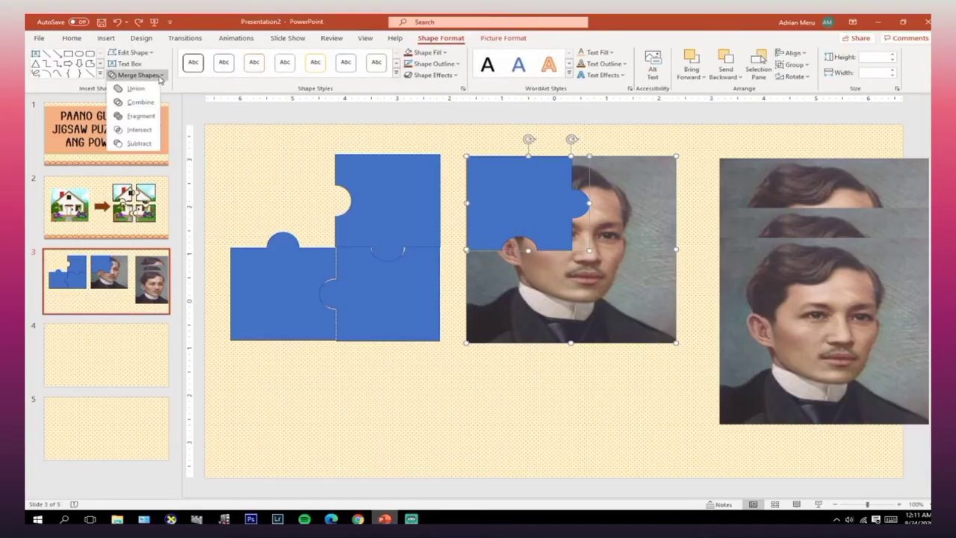
click(139, 129)
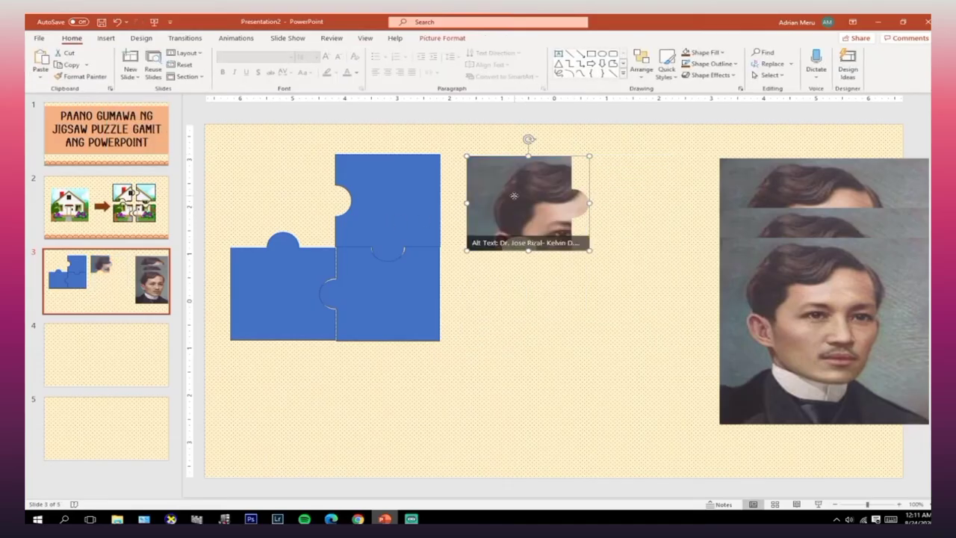
mouse_move(514, 195)
mouse_down()
mouse_move(354, 413)
mouse_move(264, 397)
mouse_up()
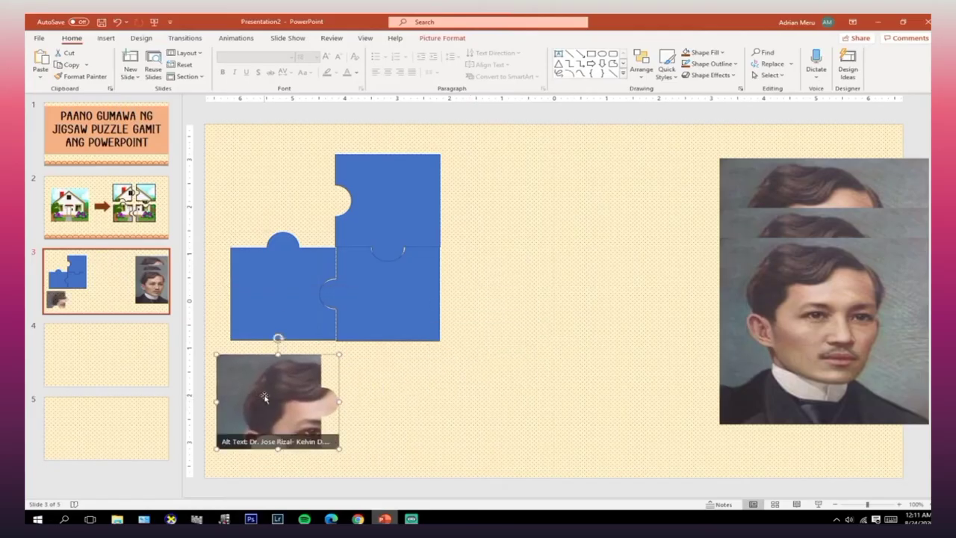
Bring a portrait copy to centre and lay the top-right blue piece, brought to front, over its upper right
mouse_move(786, 323)
mouse_down()
mouse_move(546, 256)
mouse_move(528, 230)
mouse_up()
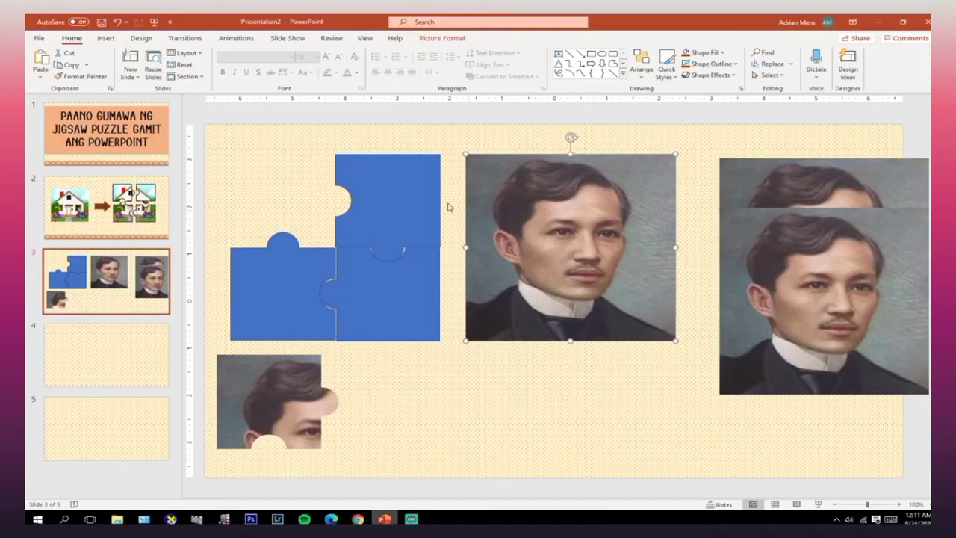
click(415, 199)
drag(414, 200, 403, 174)
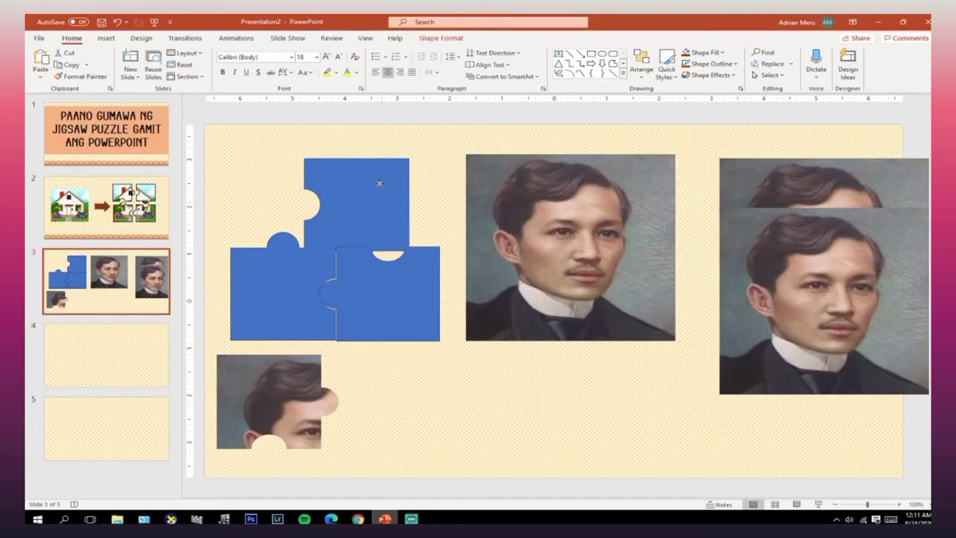
right_click(404, 175)
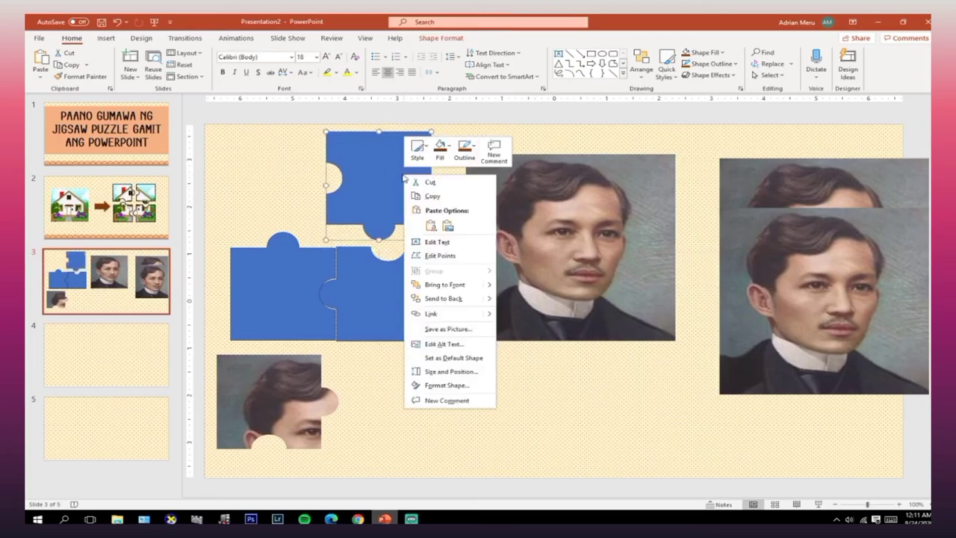
click(433, 284)
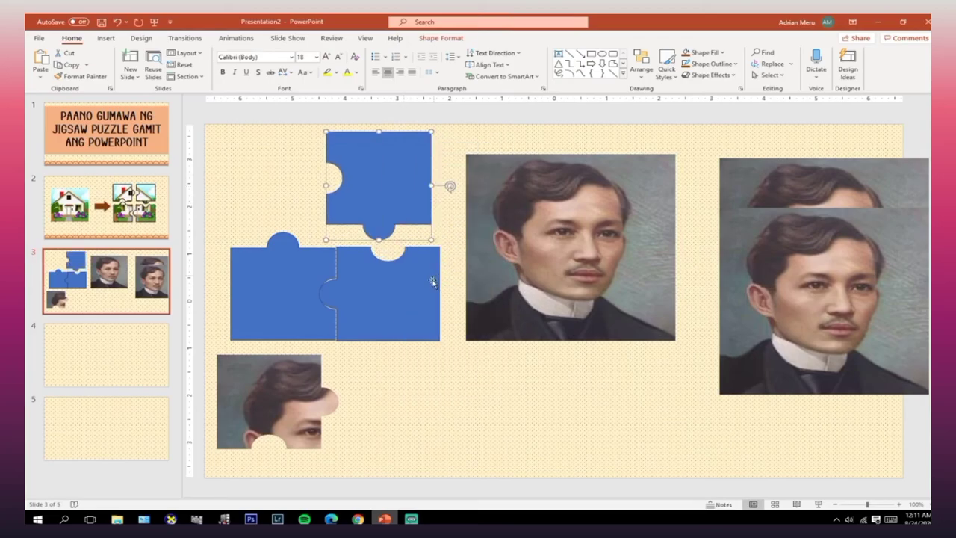
drag(373, 182, 614, 206)
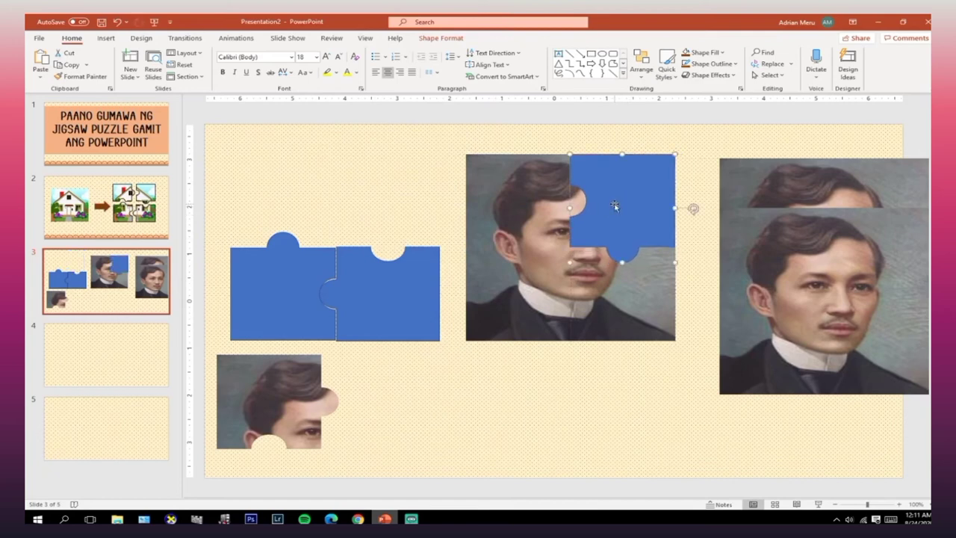
click(439, 201)
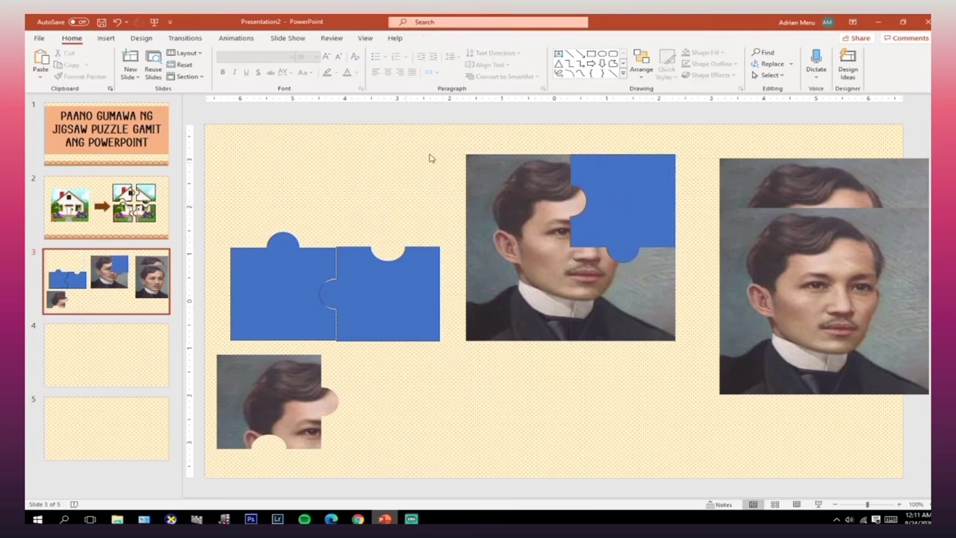
Intersect the portrait with the piece and move the photo piece beside the first one
click(506, 237)
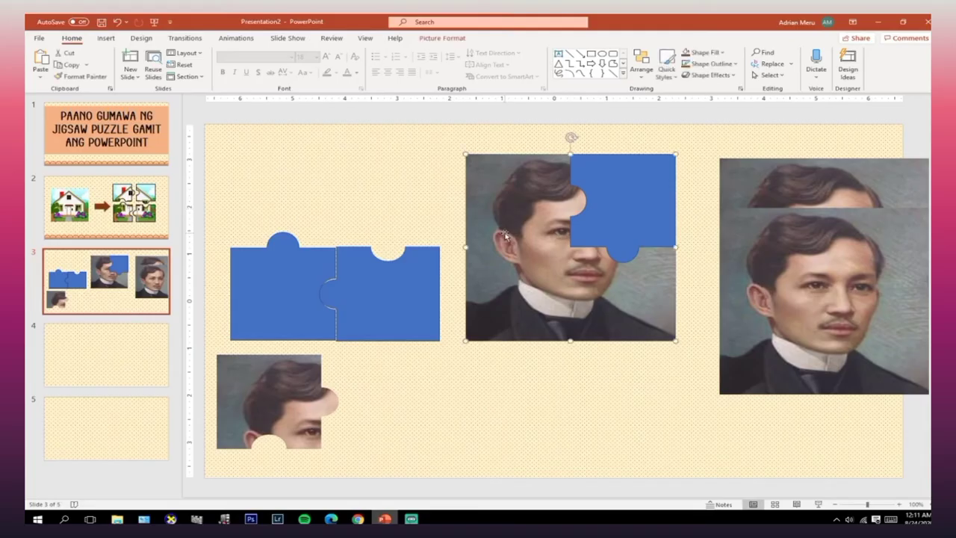
shift+click(610, 210)
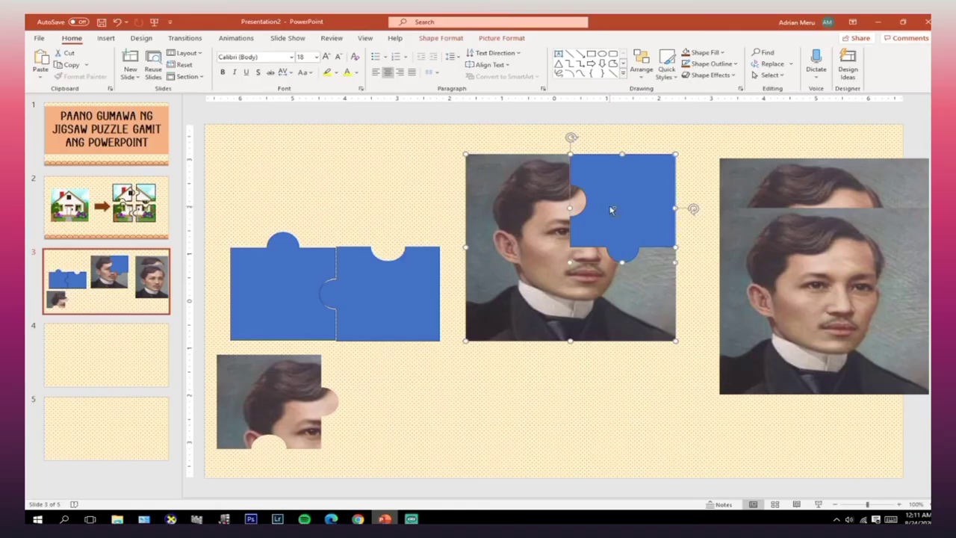
click(449, 41)
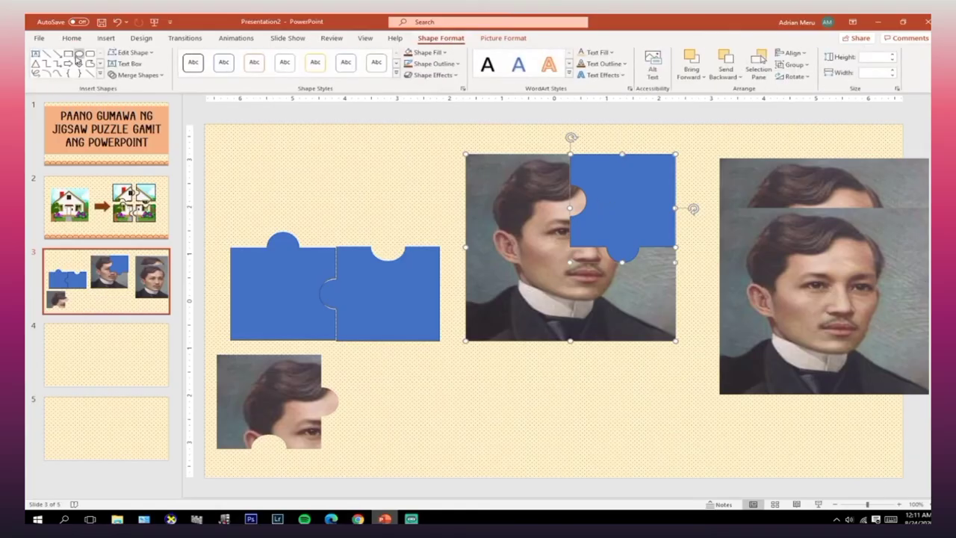
click(147, 77)
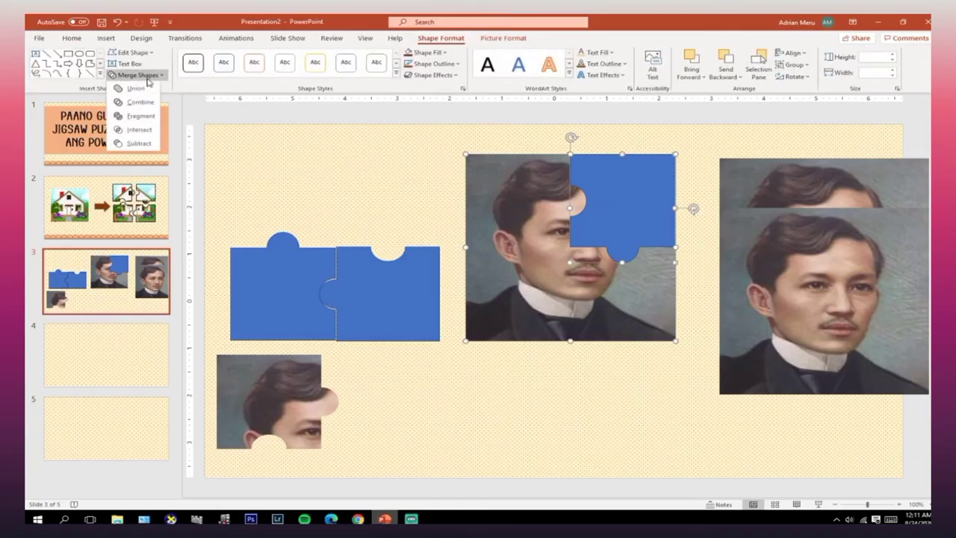
click(139, 129)
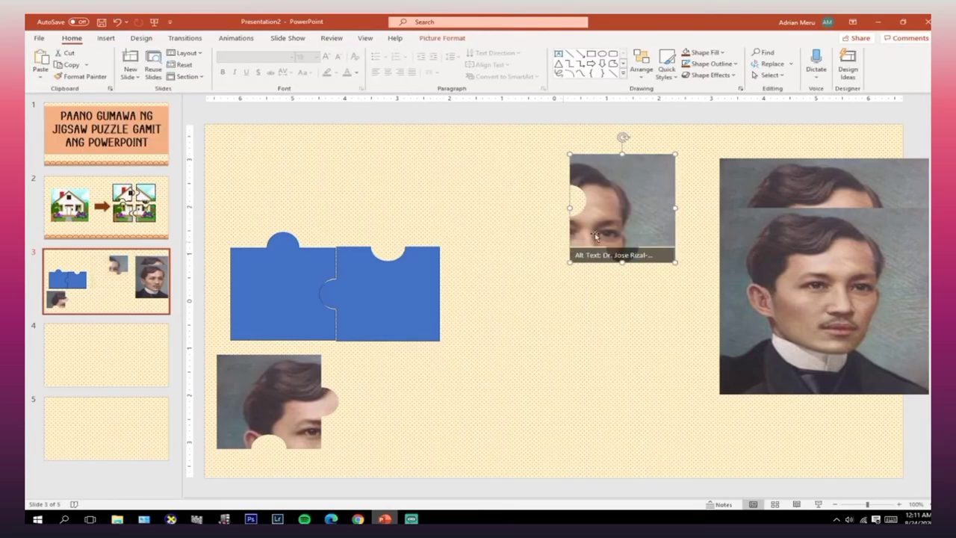
mouse_move(595, 236)
mouse_down()
mouse_move(348, 423)
mouse_move(356, 423)
mouse_up()
Pull out a fresh portrait copy and place the back-sent left blue piece on its lower left
click(617, 328)
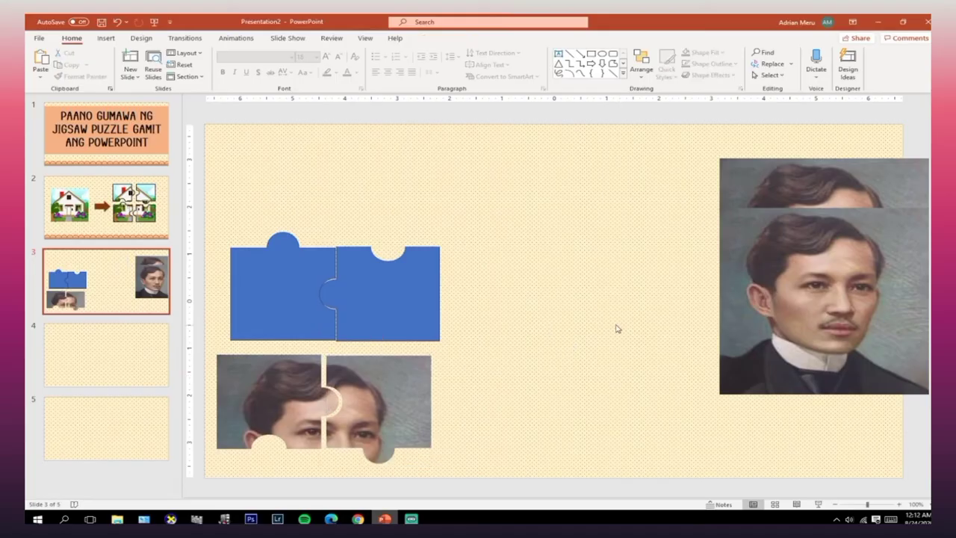
drag(872, 314, 634, 252)
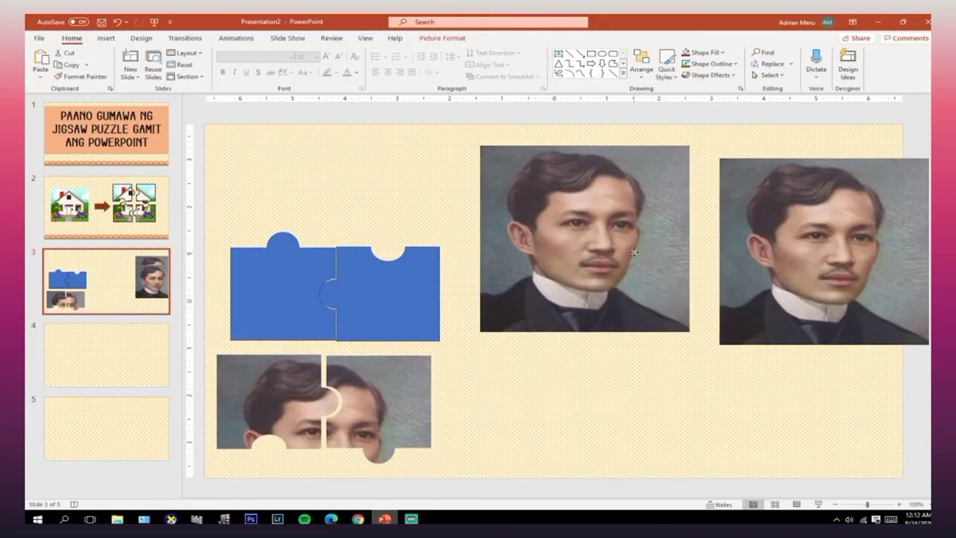
drag(273, 277, 280, 223)
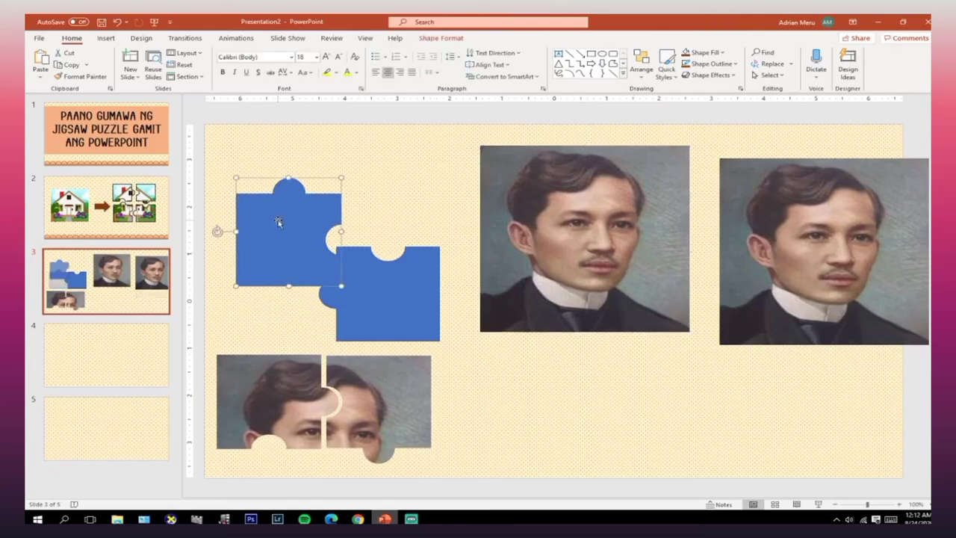
right_click(280, 223)
click(321, 343)
drag(287, 230, 528, 184)
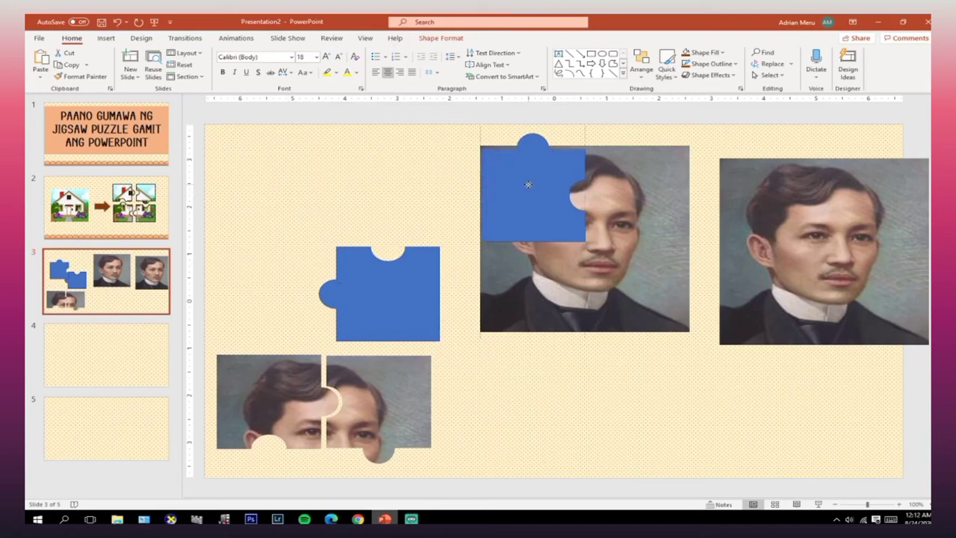
drag(528, 184, 530, 276)
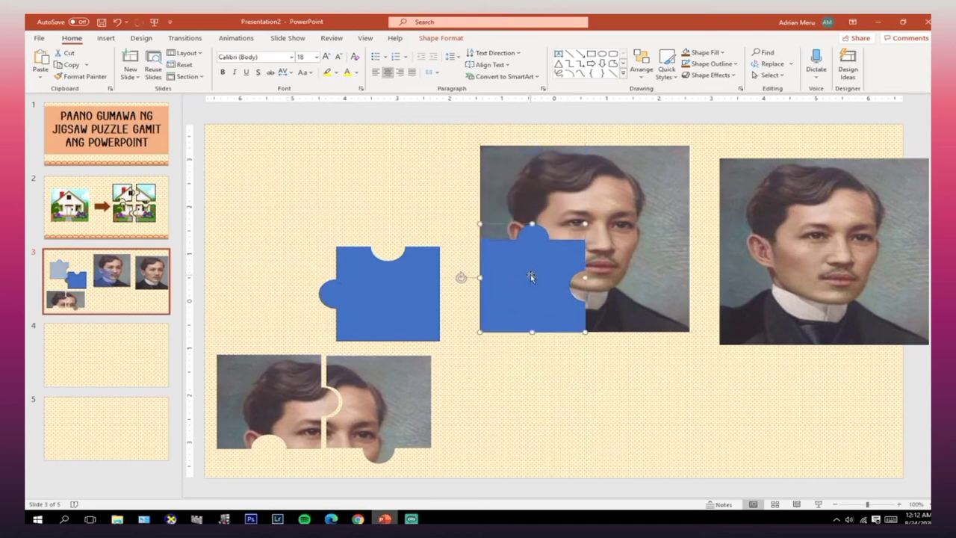
Select the portrait and blue piece and apply Merge Shapes > Intersect
click(597, 348)
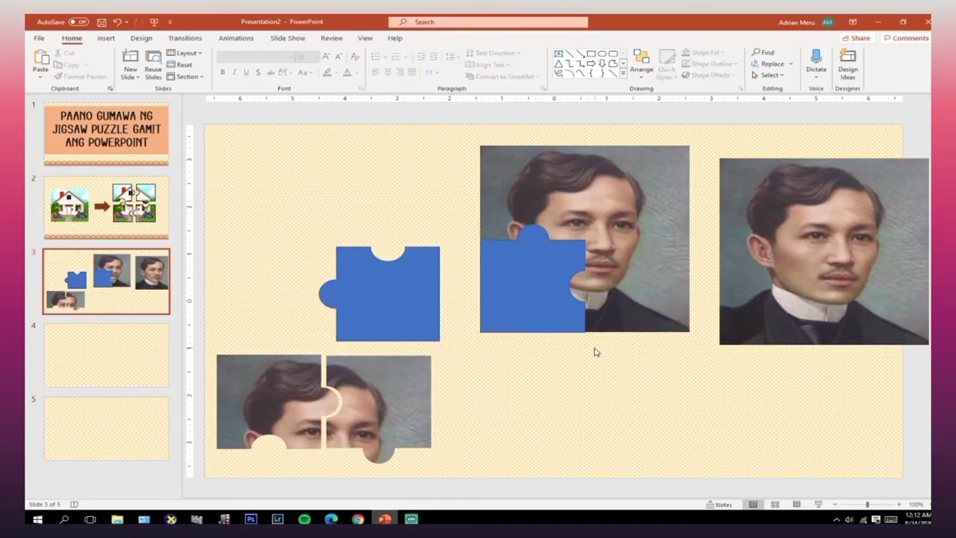
click(600, 292)
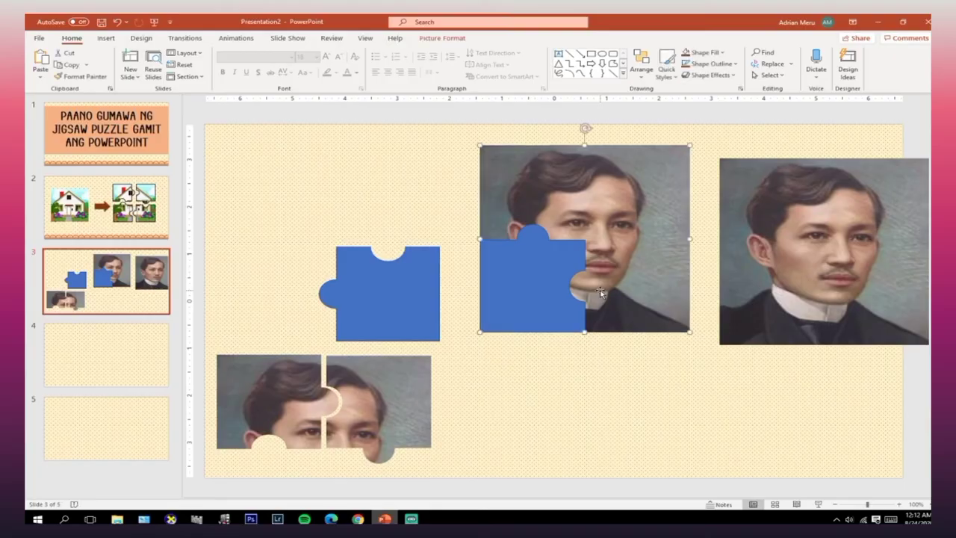
shift+click(546, 280)
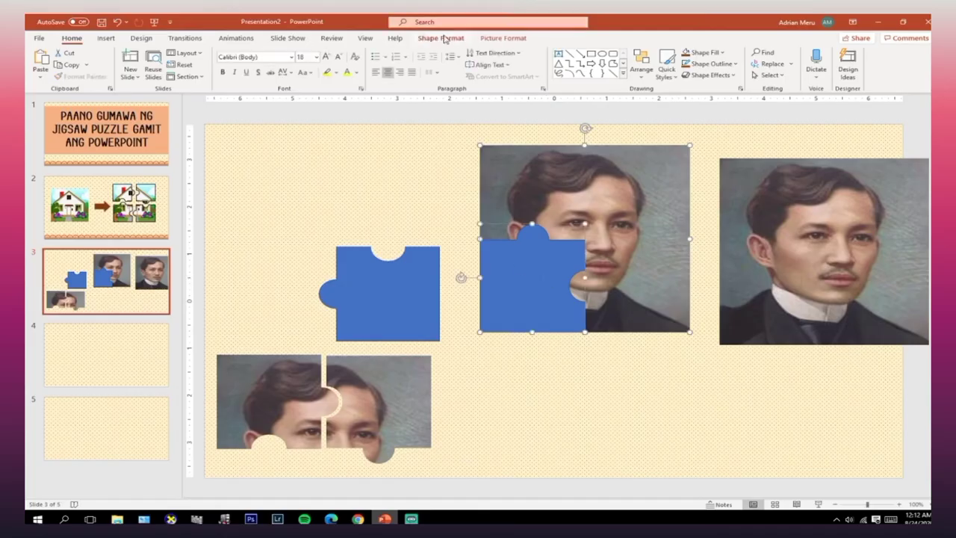
click(444, 39)
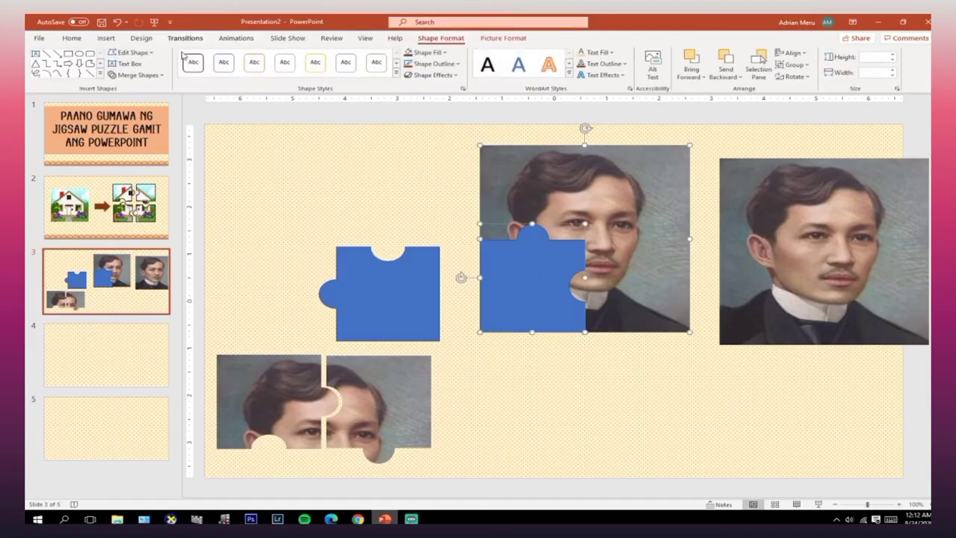
click(134, 75)
click(139, 130)
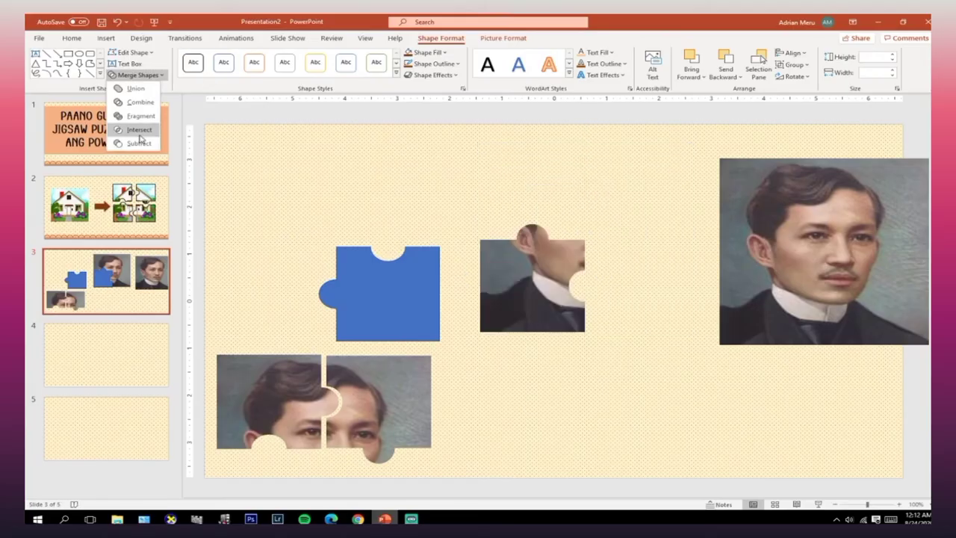
Move the head-top, eye and chin photo pieces to the top left, fitting the chin piece below
mouse_move(542, 315)
mouse_down()
mouse_move(577, 420)
mouse_move(280, 455)
mouse_up()
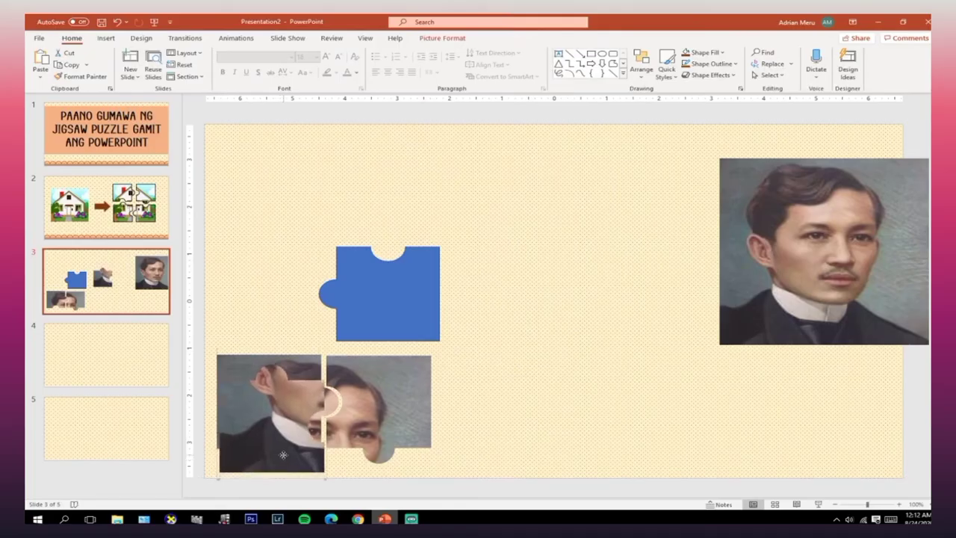
mouse_move(284, 340)
mouse_down()
mouse_move(294, 139)
mouse_move(303, 143)
mouse_up()
drag(387, 299, 502, 223)
drag(378, 403, 387, 191)
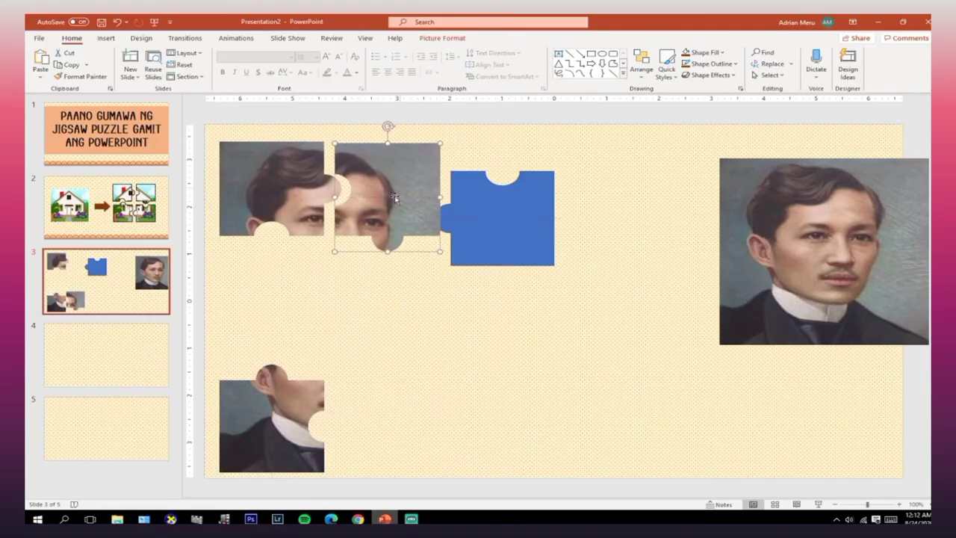
drag(294, 403, 294, 267)
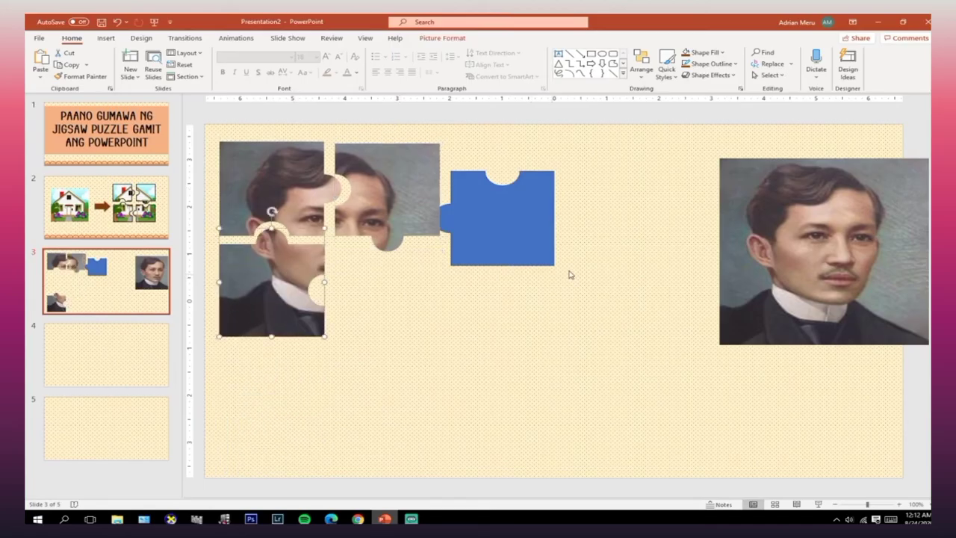
Bring the blue puzzle shape to front and position it over the portrait's lower-right corner
drag(534, 249, 575, 276)
drag(732, 291, 631, 268)
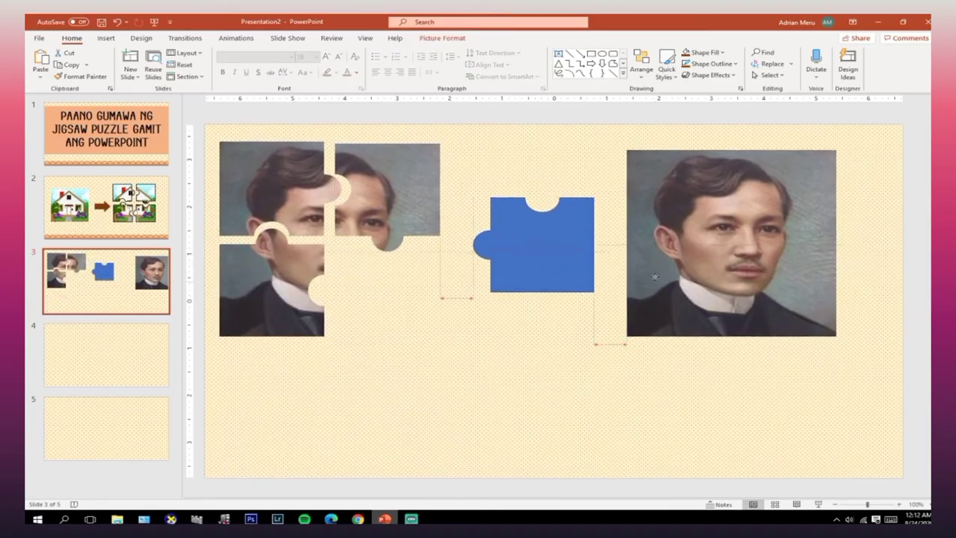
click(551, 275)
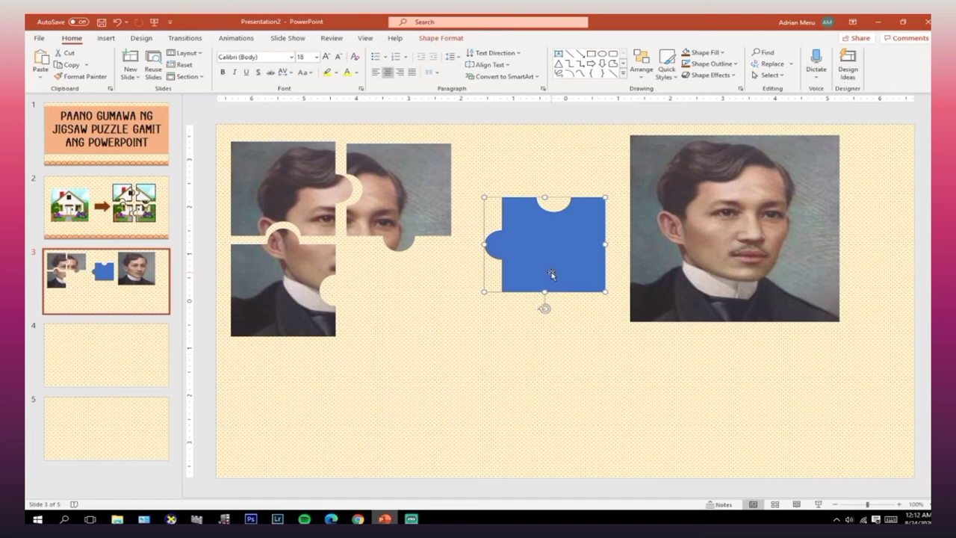
right_click(552, 276)
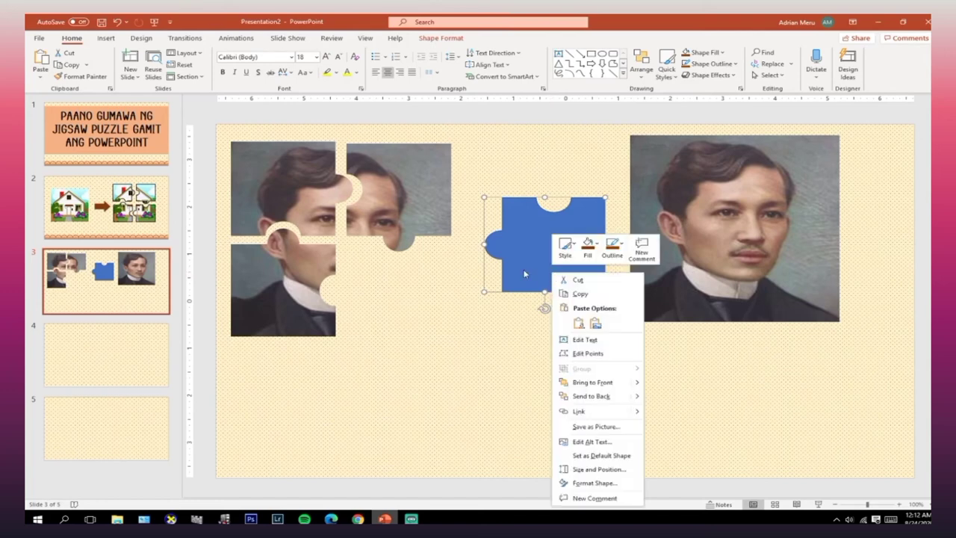
click(592, 383)
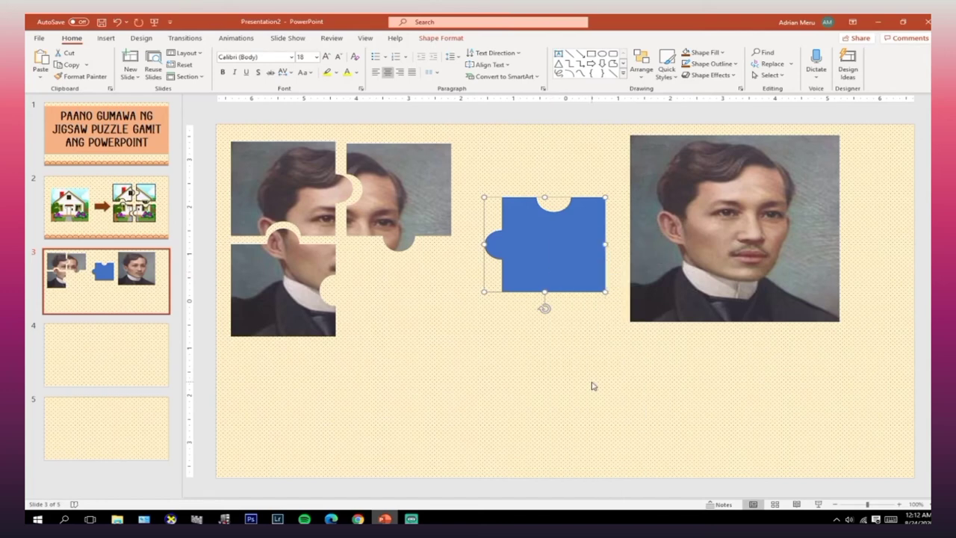
drag(543, 263, 779, 290)
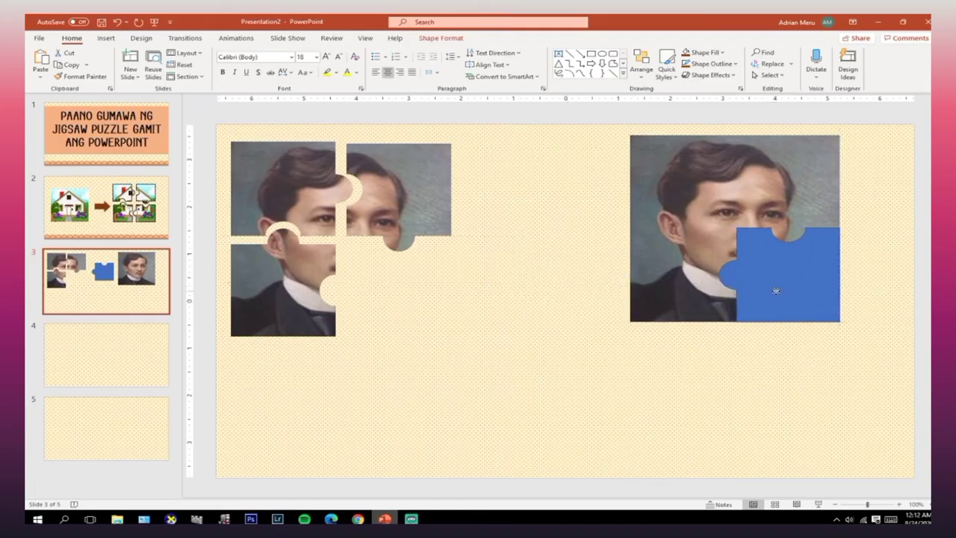
click(564, 331)
Intersect the portrait with the blue shape and slot the resulting lower-right piece into the gap
click(693, 247)
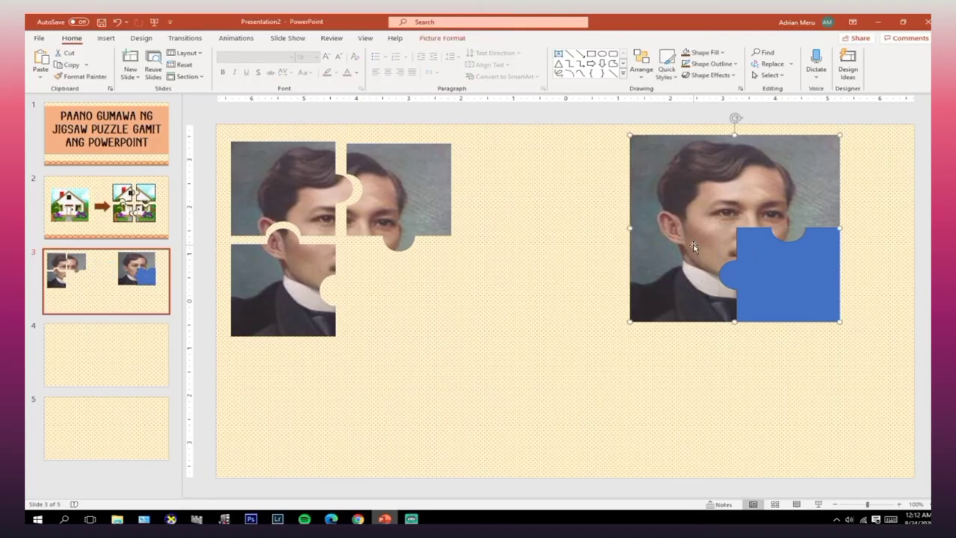
shift+click(777, 266)
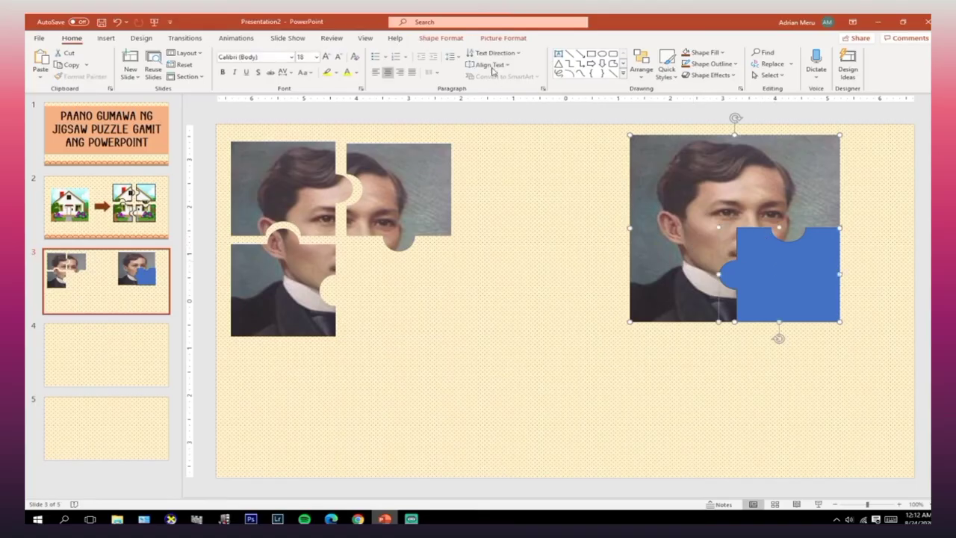
click(441, 38)
click(138, 75)
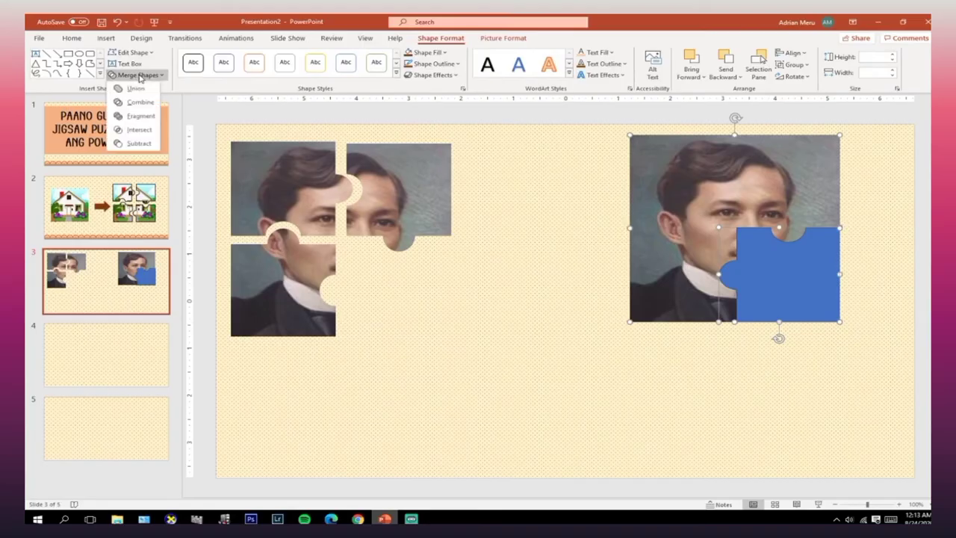
click(140, 132)
mouse_move(774, 274)
mouse_down()
mouse_move(427, 311)
mouse_move(397, 292)
mouse_up()
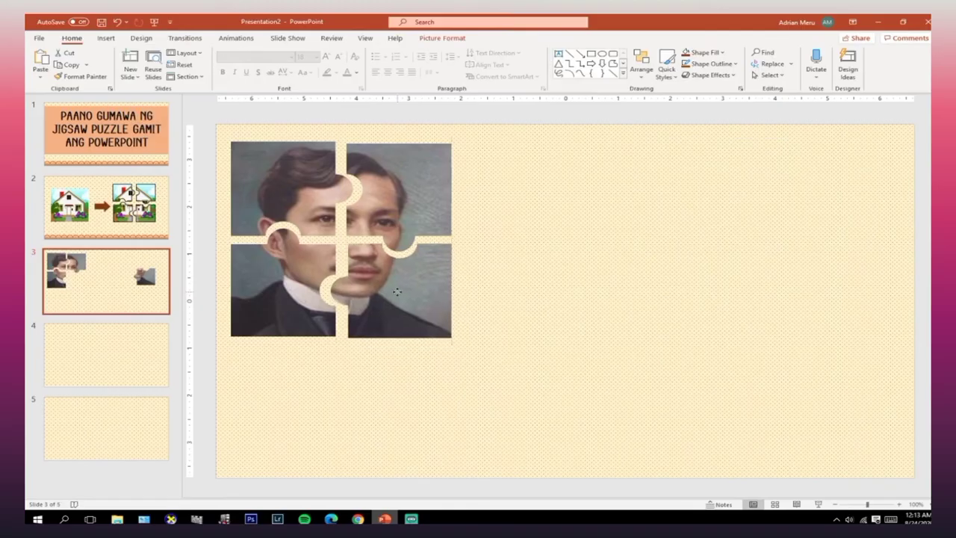
Nudge the bottom-right, bottom-left and top-right pieces slightly apart
click(427, 226)
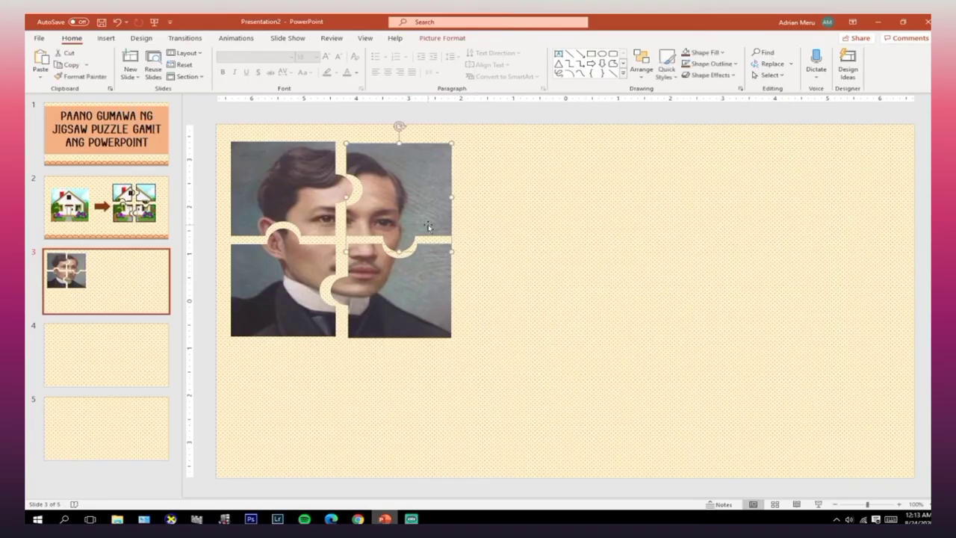
click(534, 299)
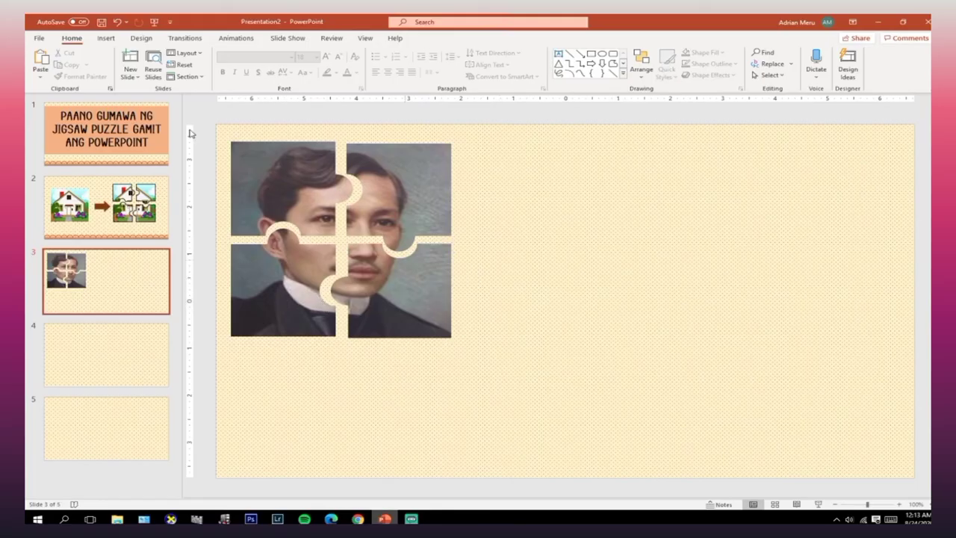
mouse_move(379, 296)
mouse_down()
mouse_move(417, 329)
mouse_move(395, 311)
mouse_up()
drag(284, 223, 292, 232)
drag(306, 293, 303, 286)
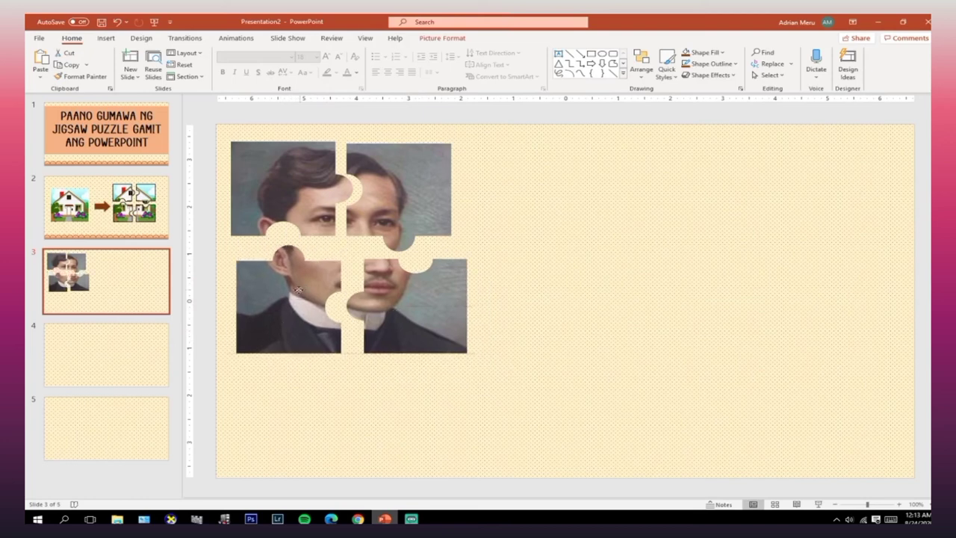
click(506, 335)
drag(382, 204, 397, 202)
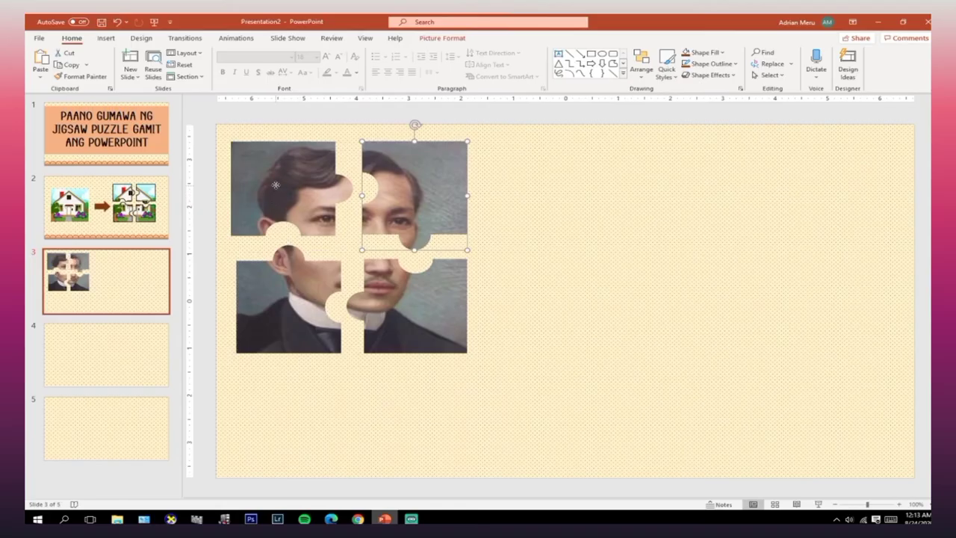
Select the top-left, top-right, bottom-right and bottom-left pieces together
click(276, 185)
shift+click(401, 196)
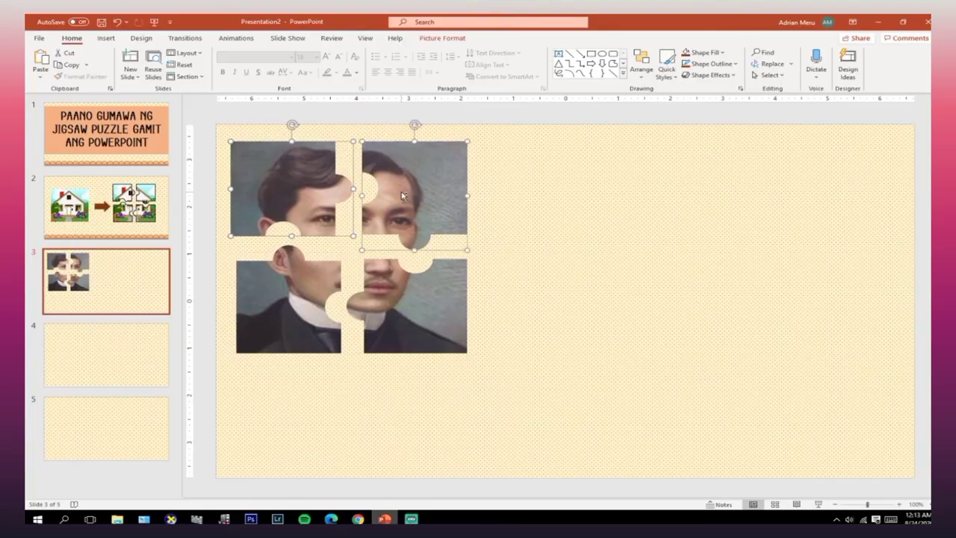
shift+click(404, 290)
shift+click(293, 299)
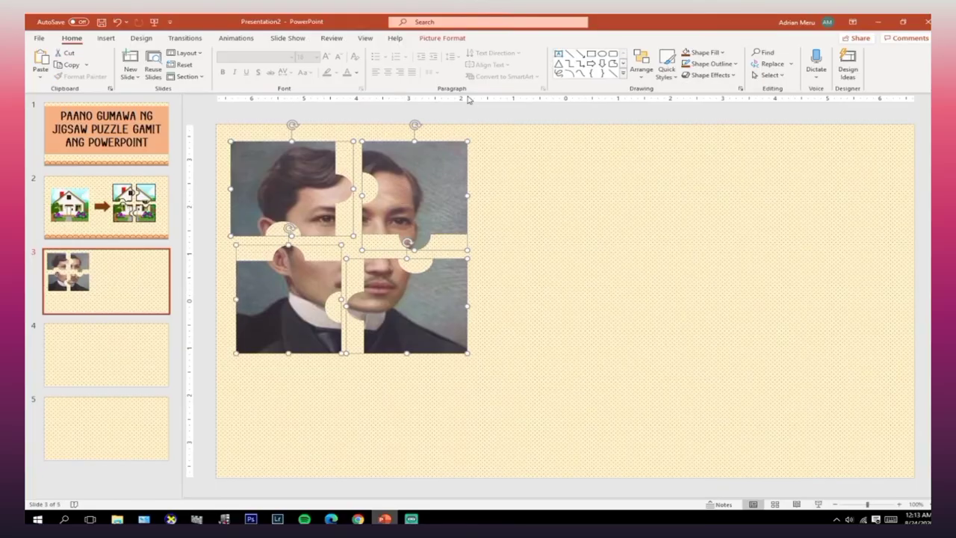
Give the four pieces a 2¼ pt picture border and shift them right on the slide
click(441, 38)
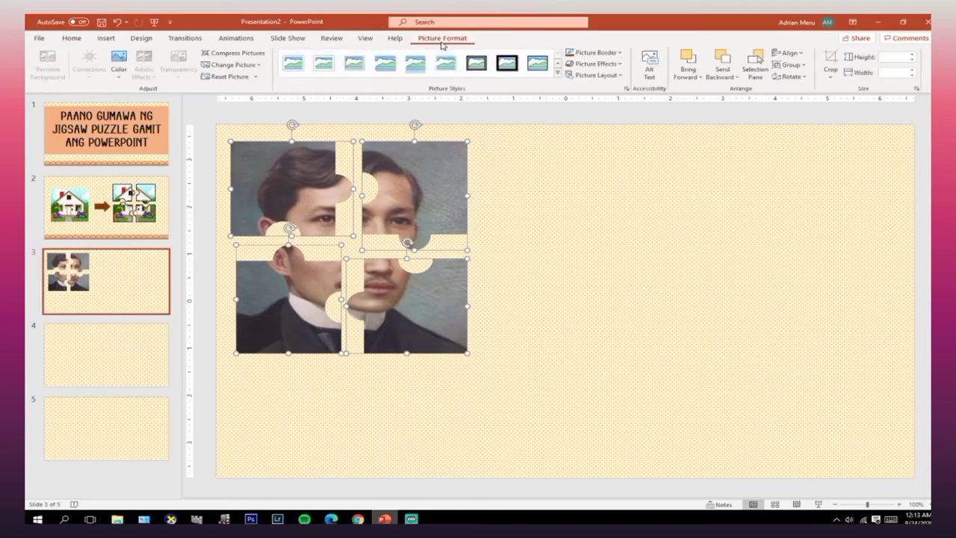
click(600, 55)
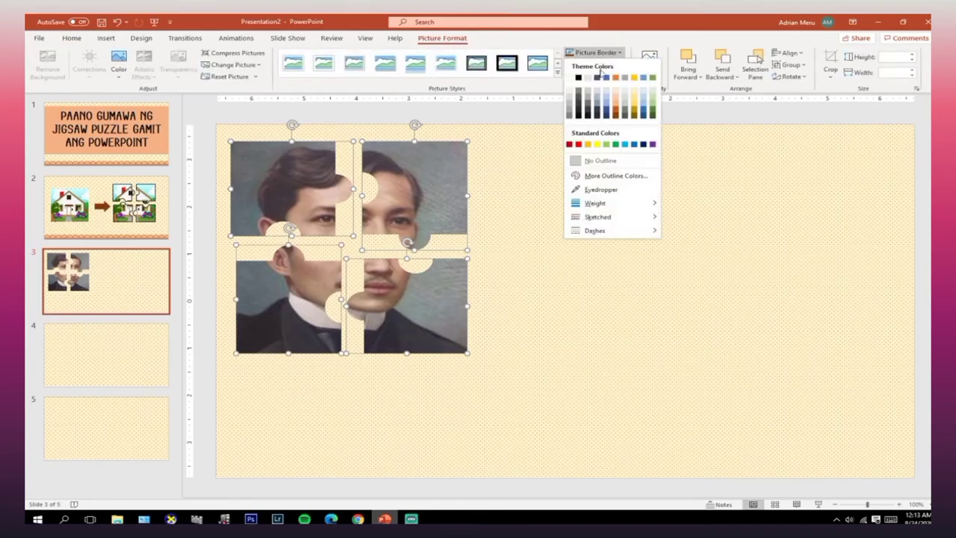
mouse_move(641, 202)
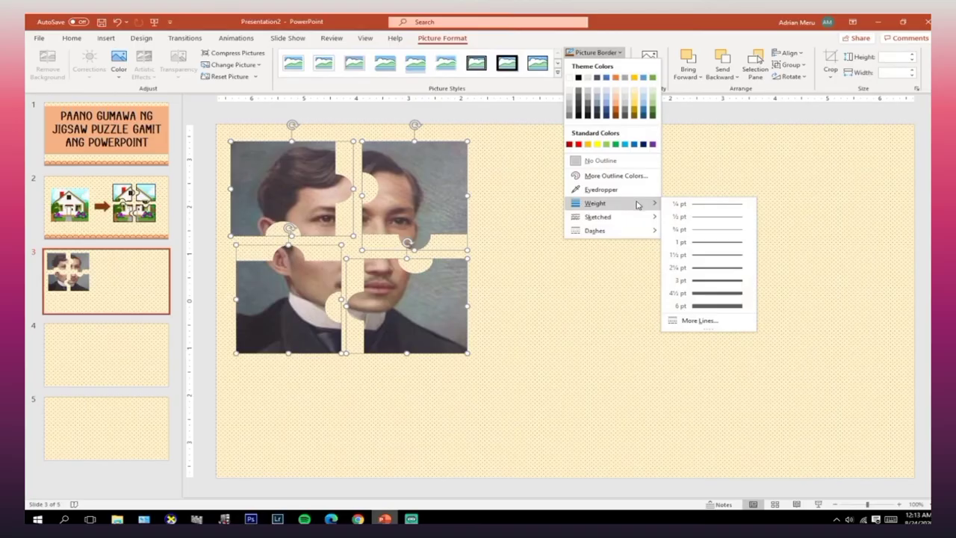
click(698, 268)
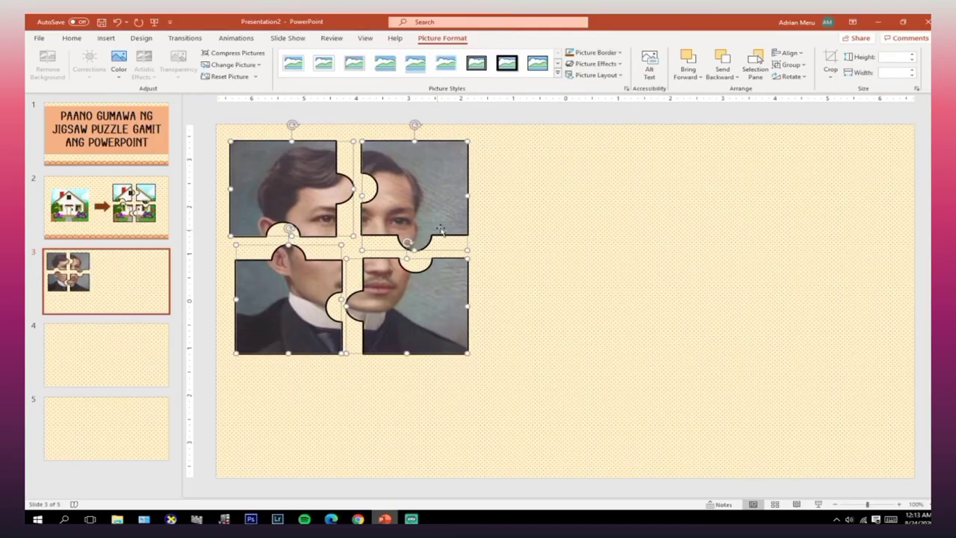
mouse_move(439, 231)
mouse_down()
mouse_move(521, 232)
mouse_move(499, 219)
mouse_up()
click(625, 239)
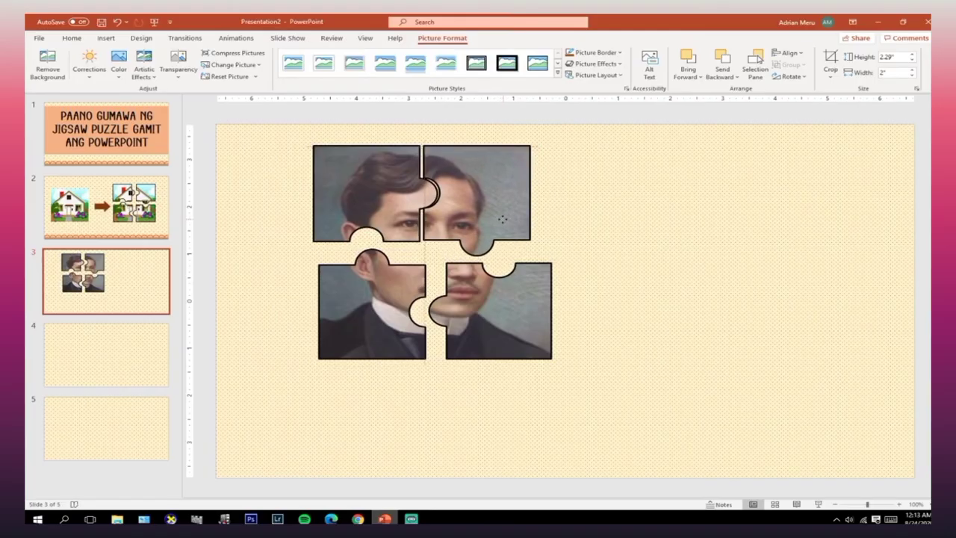
Fit the top-right piece tight against the top-left piece with Ctrl+arrow nudges
drag(498, 219, 502, 221)
key(ctrl+Left)
key(ctrl+Left)
key(ctrl+Left)
key(ctrl+Left)
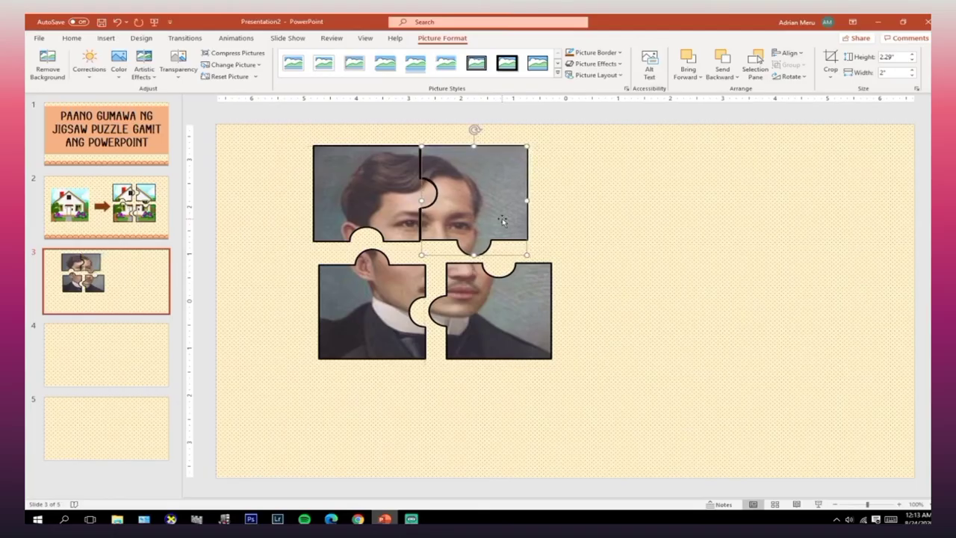
key(ctrl+Left)
key(ctrl+Left)
key(ctrl+Down)
key(ctrl+Down)
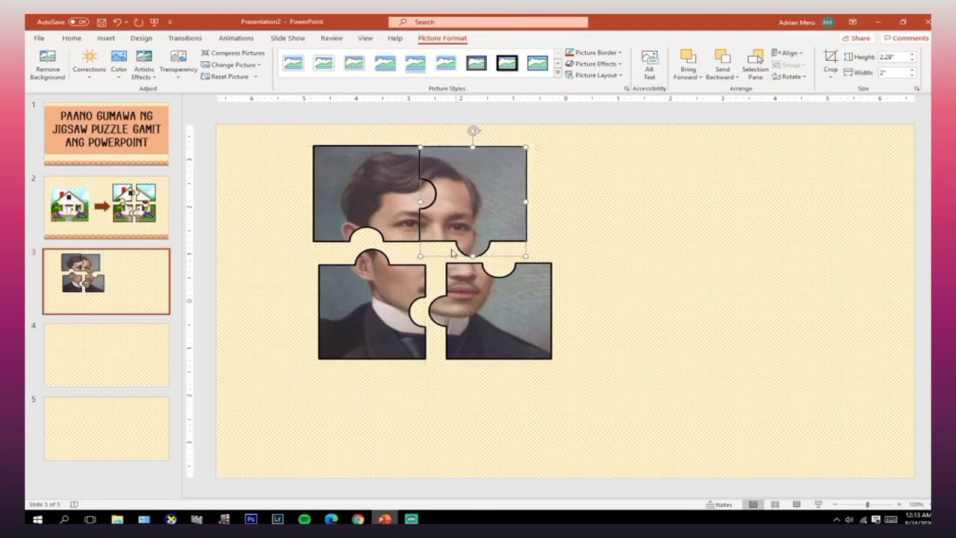
Fit the bottom-left and bottom-right pieces under the top pair, nudging the edges closed
drag(411, 291, 405, 269)
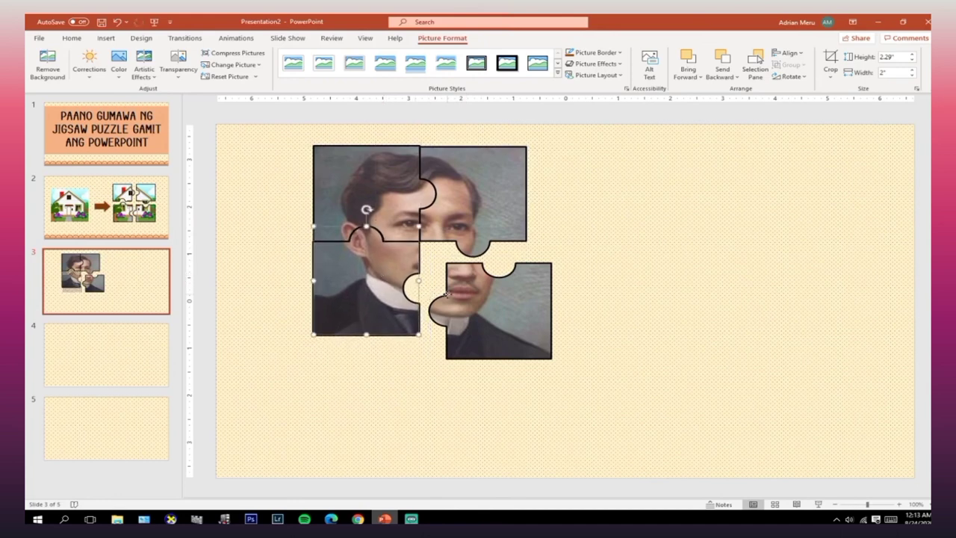
drag(448, 296, 423, 274)
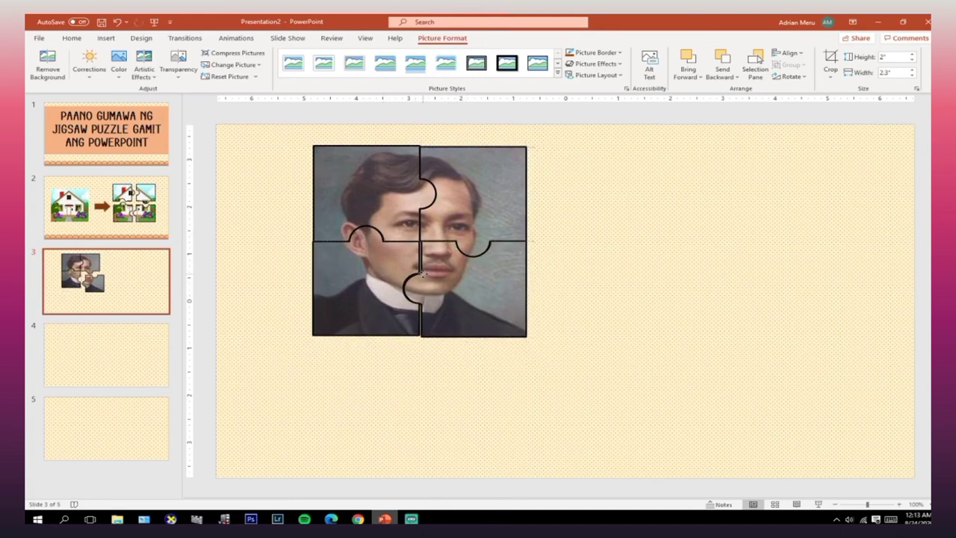
key(ctrl+Left)
click(616, 291)
click(508, 305)
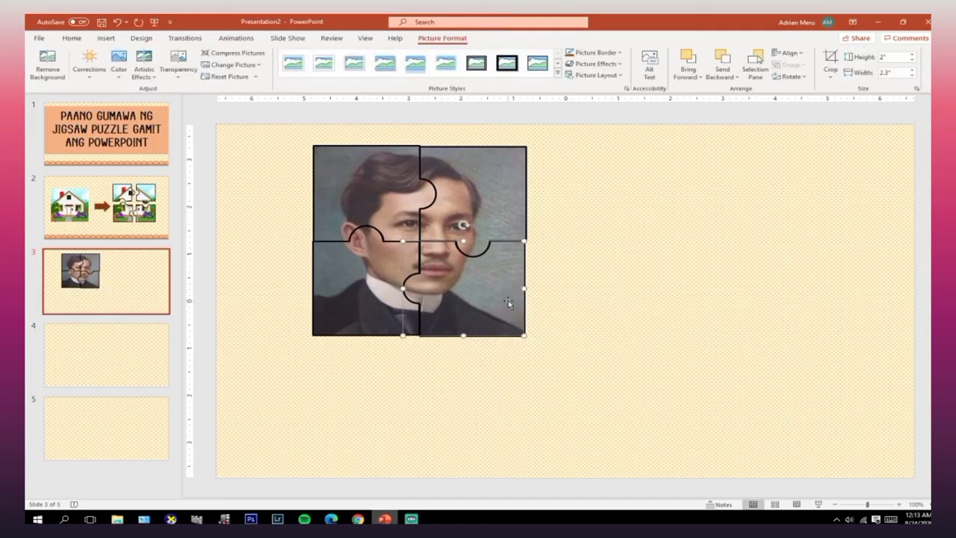
click(604, 290)
click(501, 291)
click(549, 288)
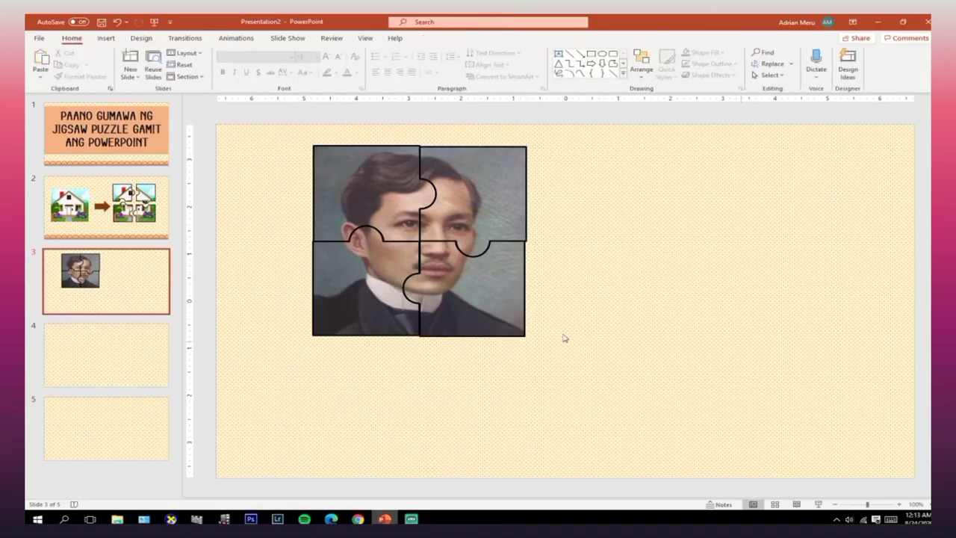
Pull the pieces apart, scattering the bottom and top-right pieces around the slide
click(454, 297)
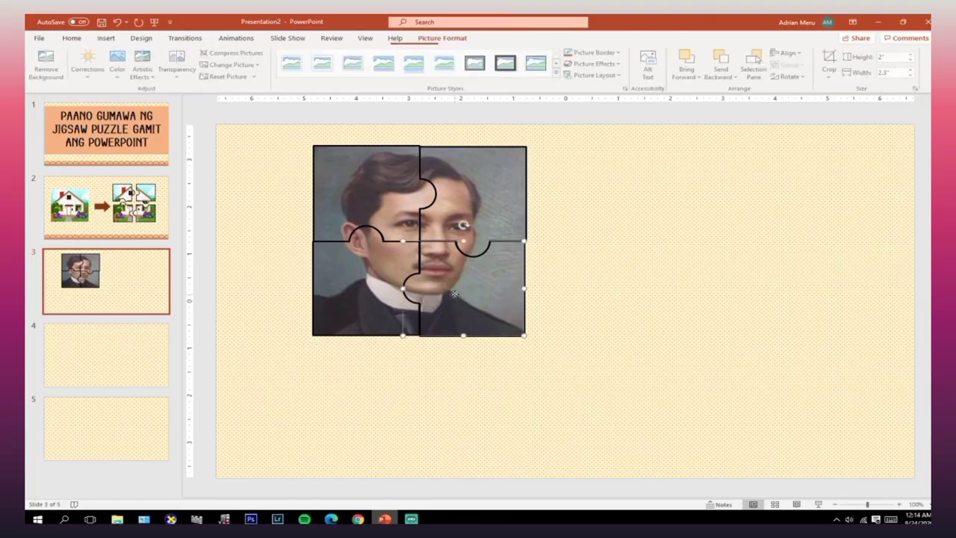
click(568, 286)
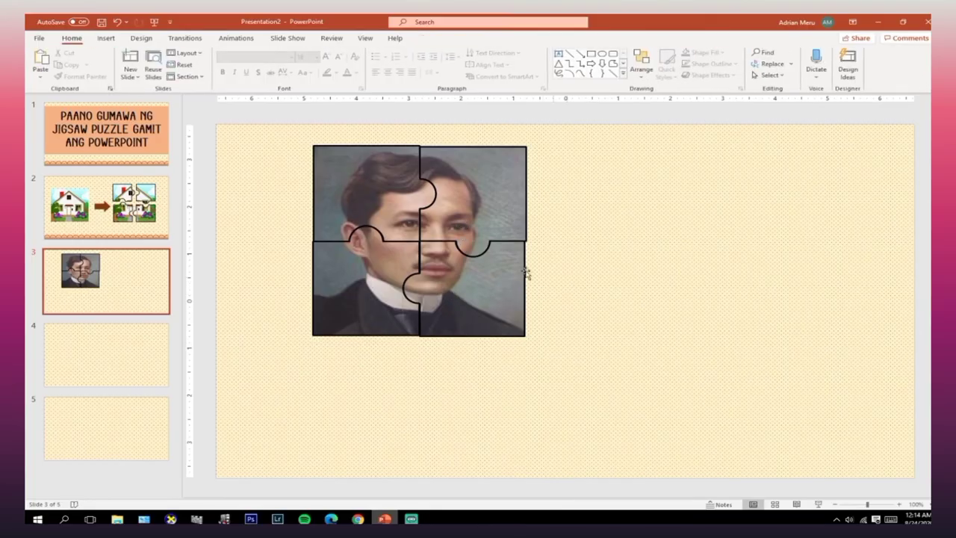
drag(442, 285, 533, 317)
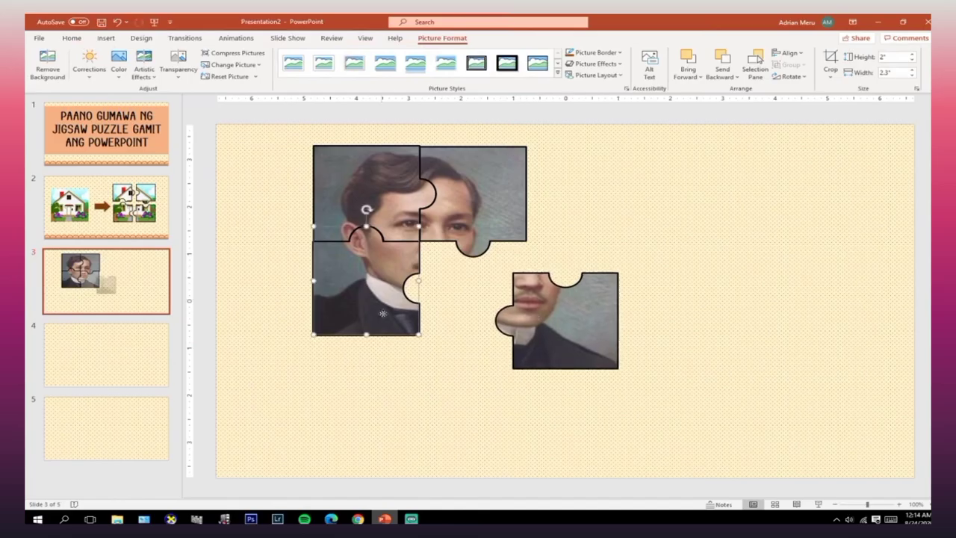
drag(366, 299, 374, 345)
drag(587, 338, 527, 352)
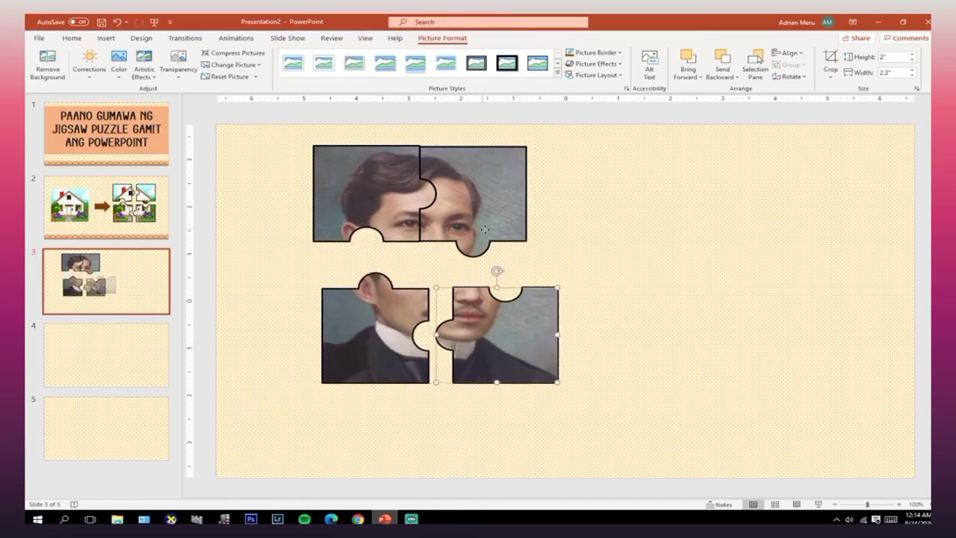
drag(483, 227, 513, 241)
drag(392, 211, 401, 227)
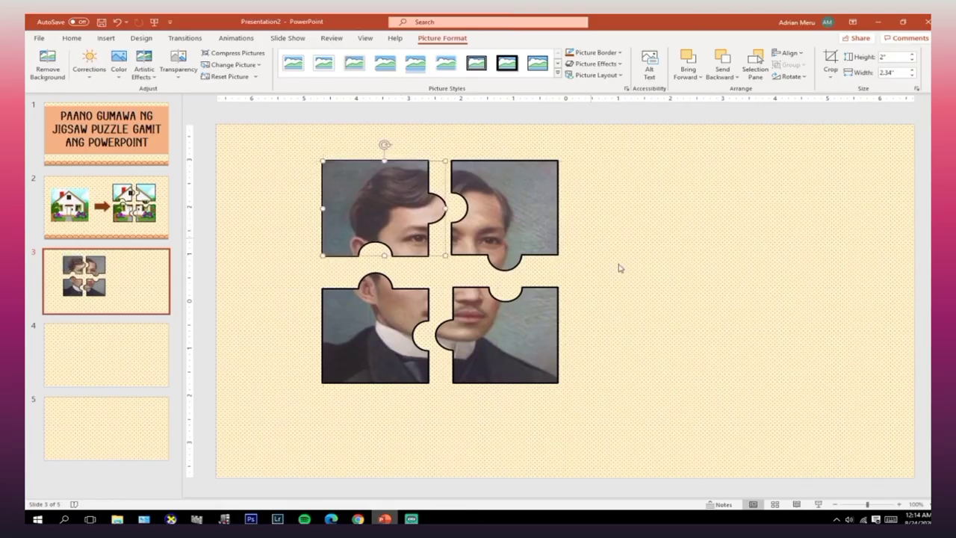
Shuffle the top-left and top-right pieces into new positions across the slide
click(544, 242)
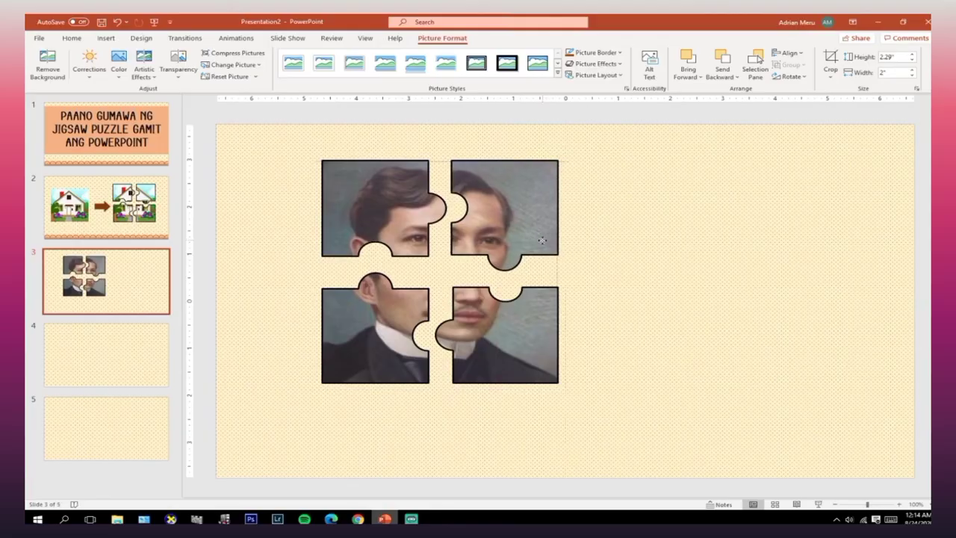
click(451, 250)
drag(383, 215, 384, 222)
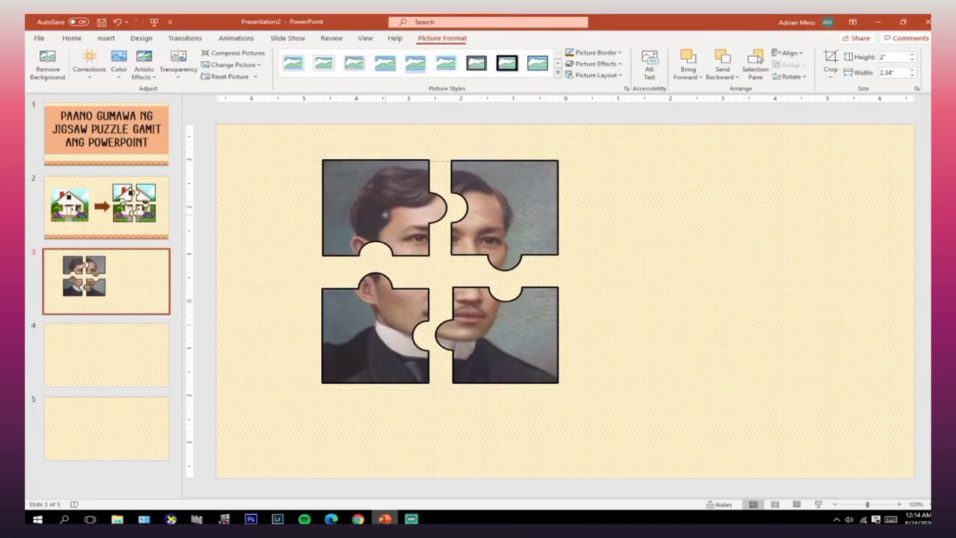
drag(462, 213, 626, 253)
drag(498, 326, 521, 206)
drag(431, 310, 674, 352)
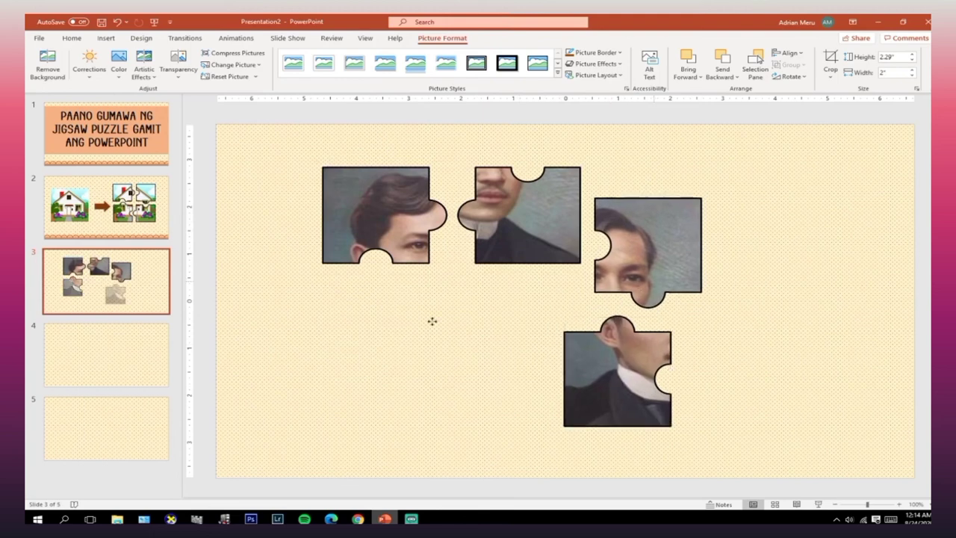
Drag the pieces back together and nudge right with the arrow key to close the last gap
drag(656, 281, 386, 357)
drag(617, 381, 527, 331)
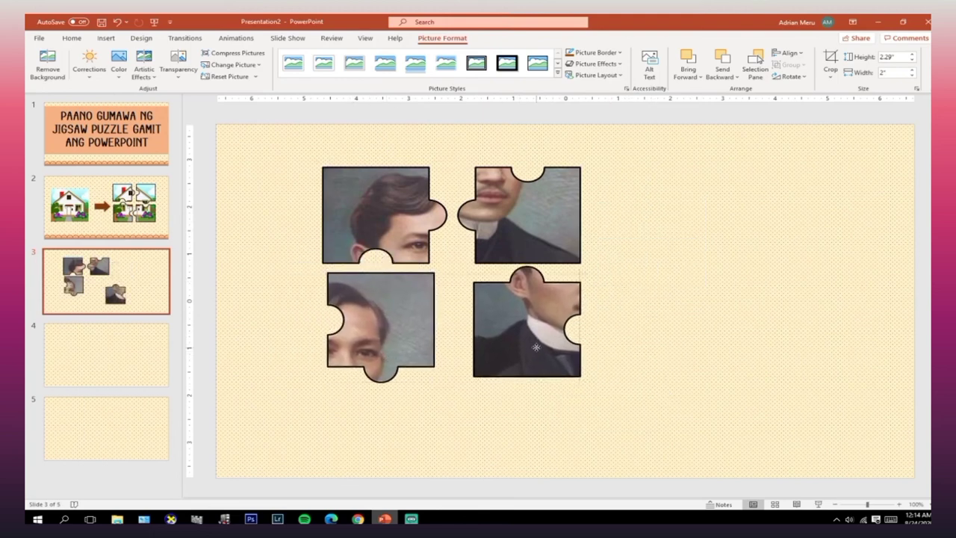
click(409, 343)
drag(409, 344, 413, 369)
drag(527, 329, 518, 346)
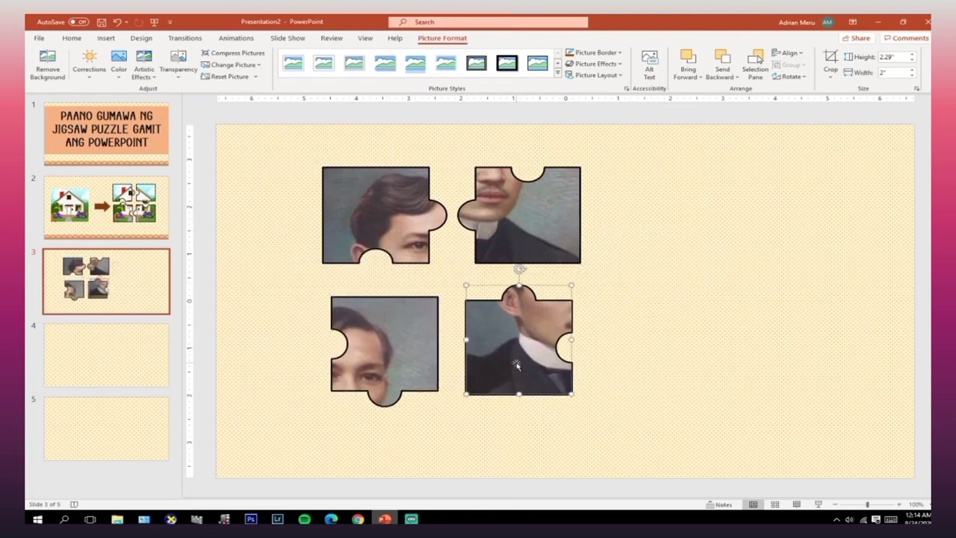
mouse_move(392, 336)
mouse_down()
mouse_move(489, 206)
mouse_move(463, 317)
mouse_move(364, 281)
mouse_move(503, 338)
mouse_move(518, 335)
mouse_move(512, 339)
mouse_up()
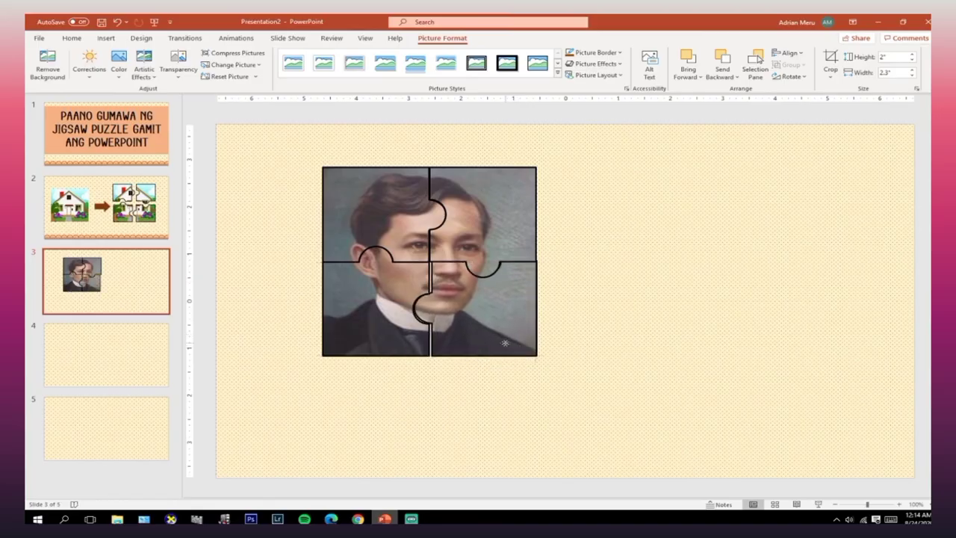
key(Right)
key(Right)
click(592, 328)
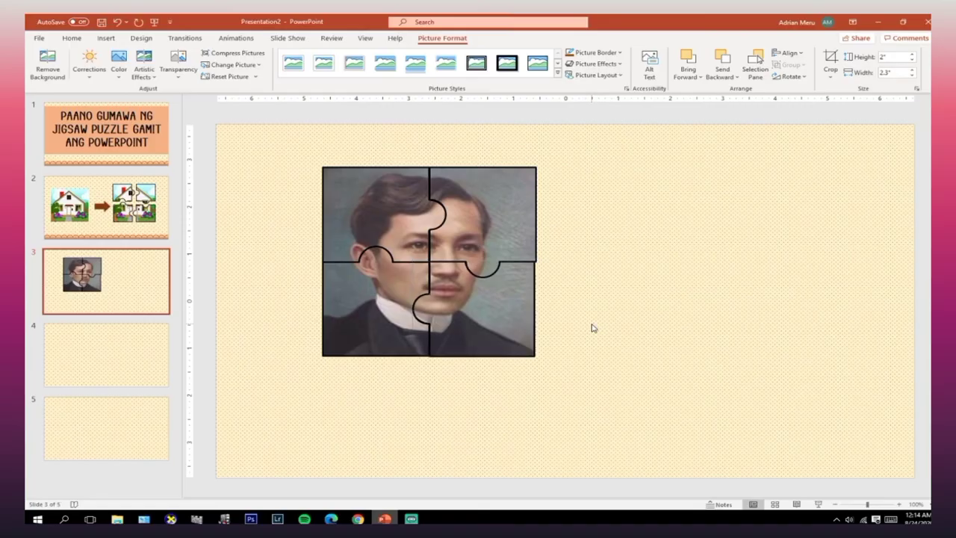